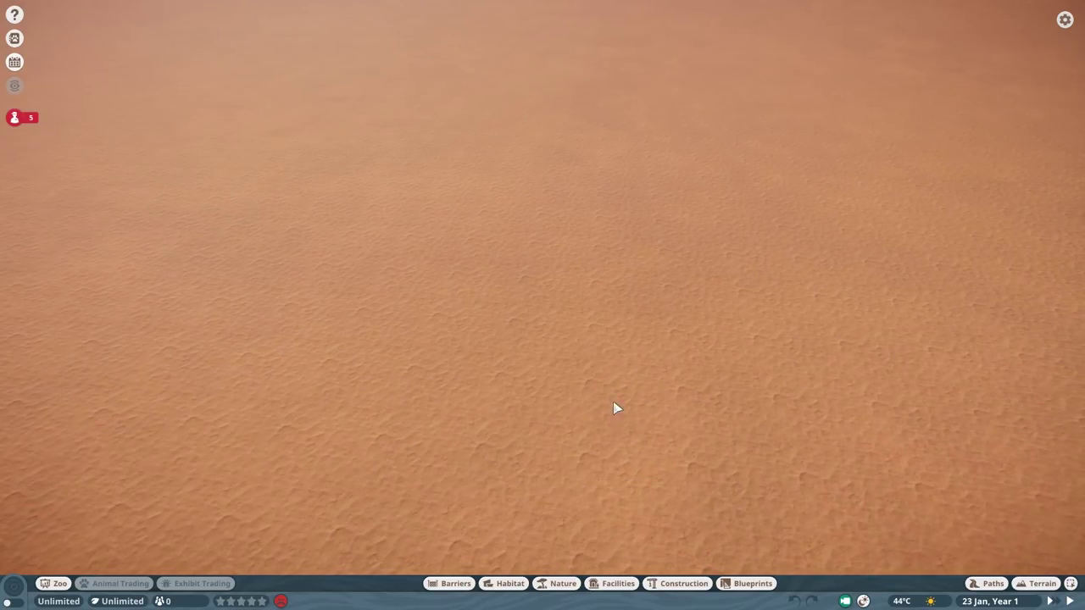
Step: Lay a straight cobbled path across the sand and place a shop from the facilities beside it
{"action": "key", "text": "p"}
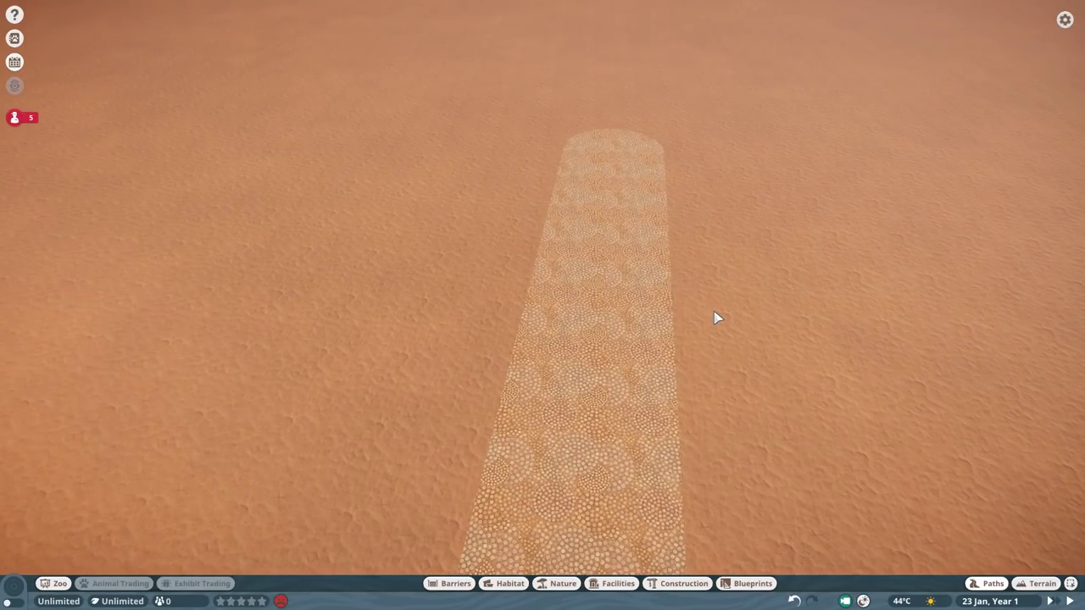
{"action": "key", "text": "f"}
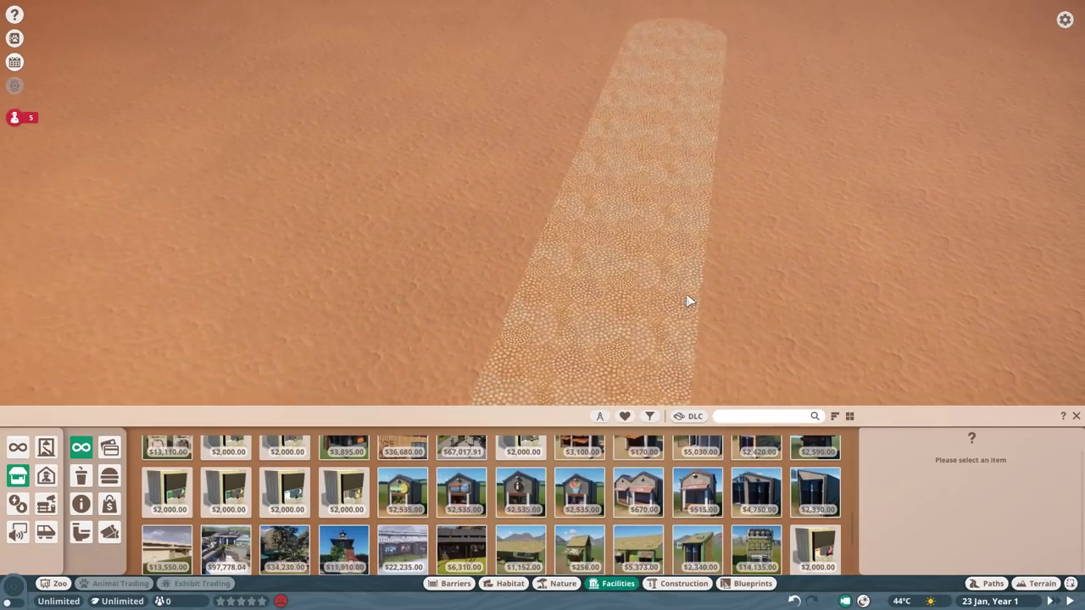
{"action": "left_click", "coordinate": [553, 416]}
{"action": "left_click", "coordinate": [109, 504]}
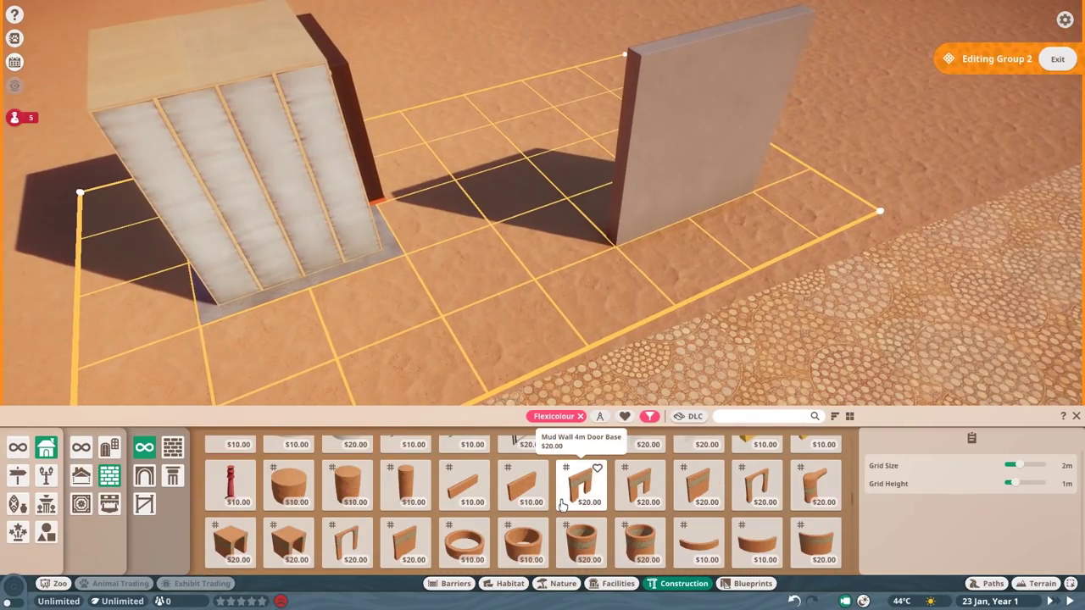
Step: Build a front wall from a Mud Wall 4m Door Base flanked by Mud Wall 4m pieces, recoloured a pale stone shade
{"action": "left_click", "coordinate": [582, 485]}
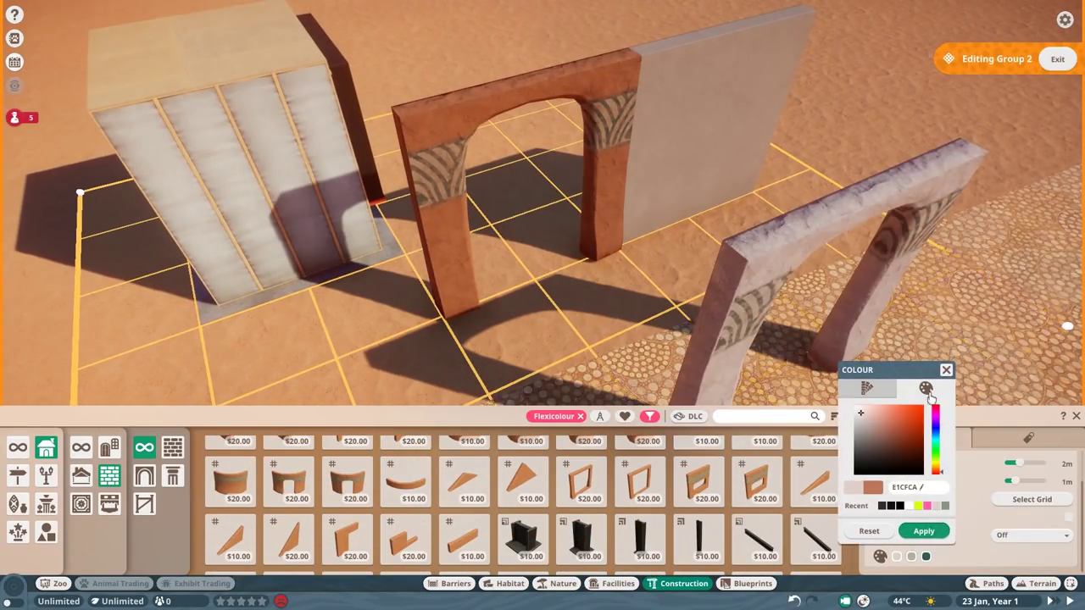
{"action": "left_click", "coordinate": [897, 557]}
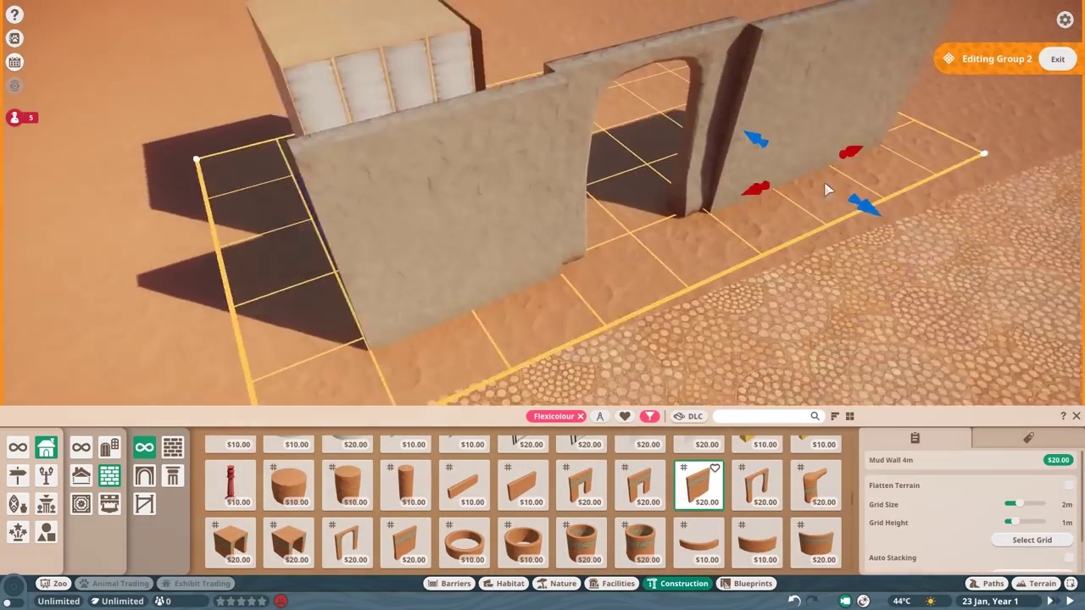
{"action": "key", "text": "Escape"}
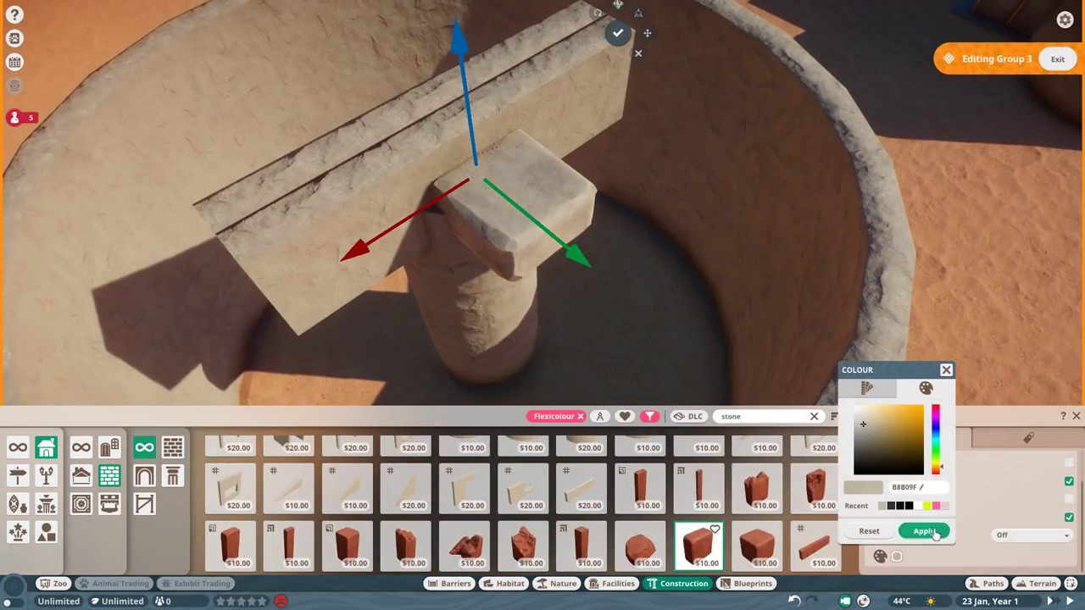
Step: Colour the stone beam block B8B09F and set it tilted on the round wall's rim to start an arch
{"action": "left_click", "coordinate": [924, 531]}
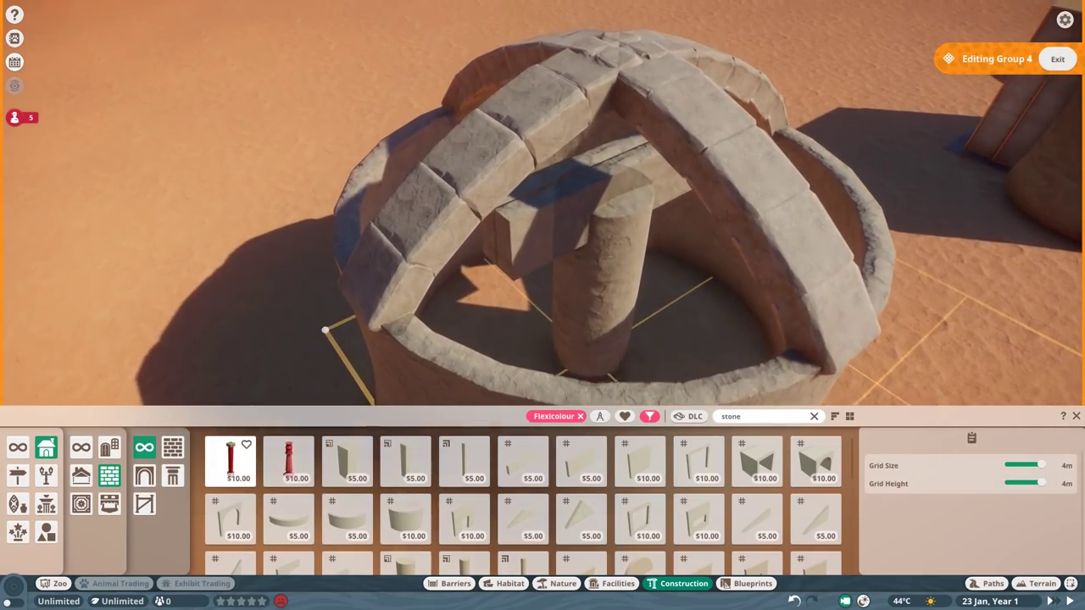
{"action": "left_click", "coordinate": [653, 309]}
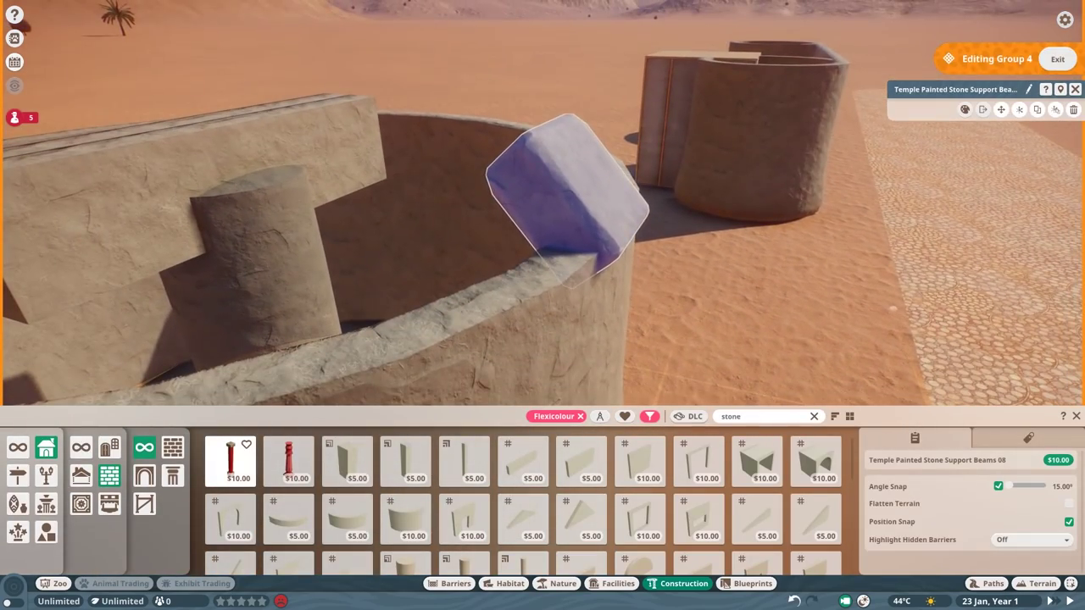
{"action": "left_click", "coordinate": [646, 208]}
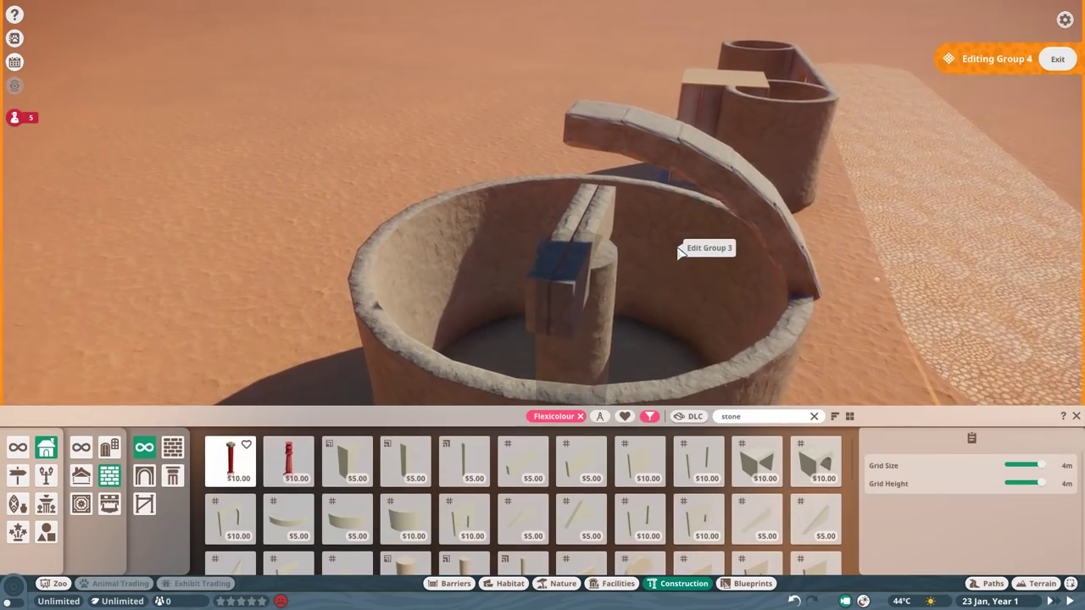
Step: Extend the blocks into a full arch over the round building and cross it with a rotated copy centred on the pillar
{"action": "left_click", "coordinate": [669, 311]}
{"action": "scroll", "coordinate": [649, 325], "scroll_direction": "down", "scroll_amount": 5}
{"action": "scroll", "coordinate": [496, 250], "scroll_direction": "up", "scroll_amount": 5}
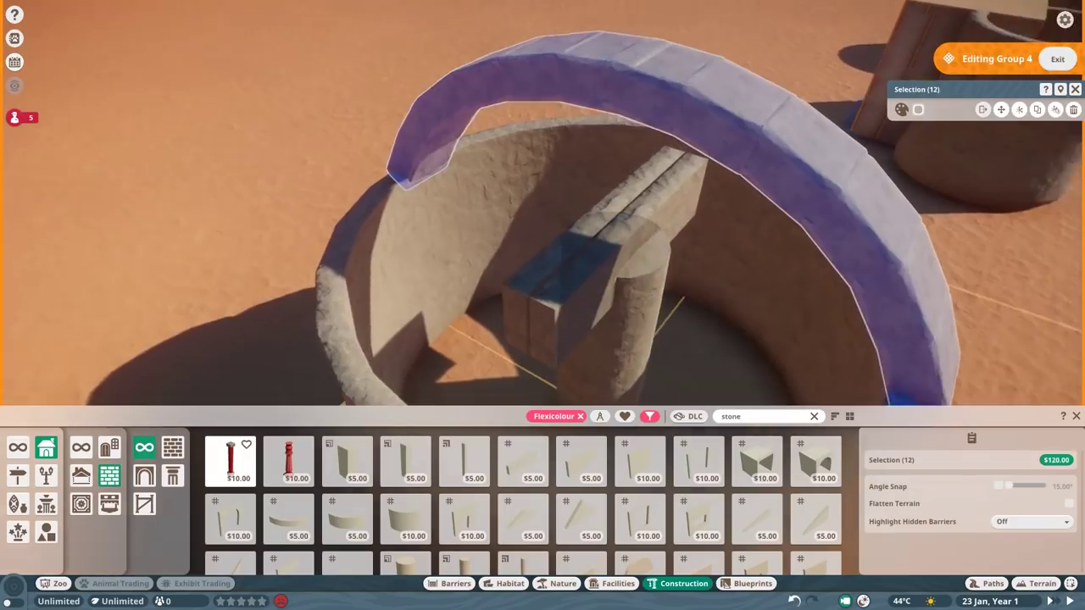
{"action": "left_click", "coordinate": [665, 302]}
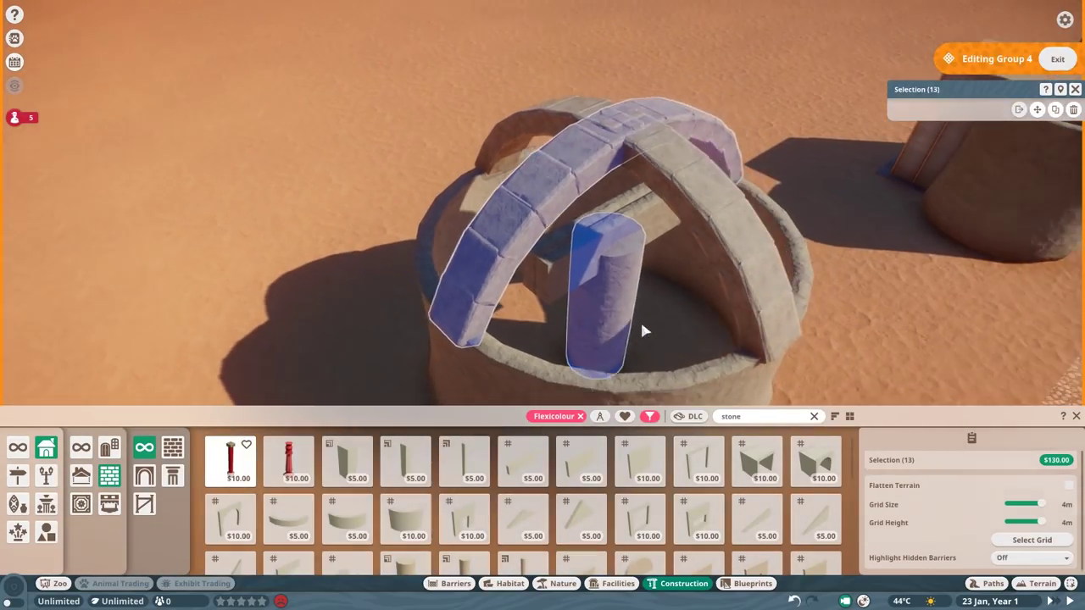
{"action": "left_click", "coordinate": [641, 332]}
{"action": "left_click", "coordinate": [640, 345]}
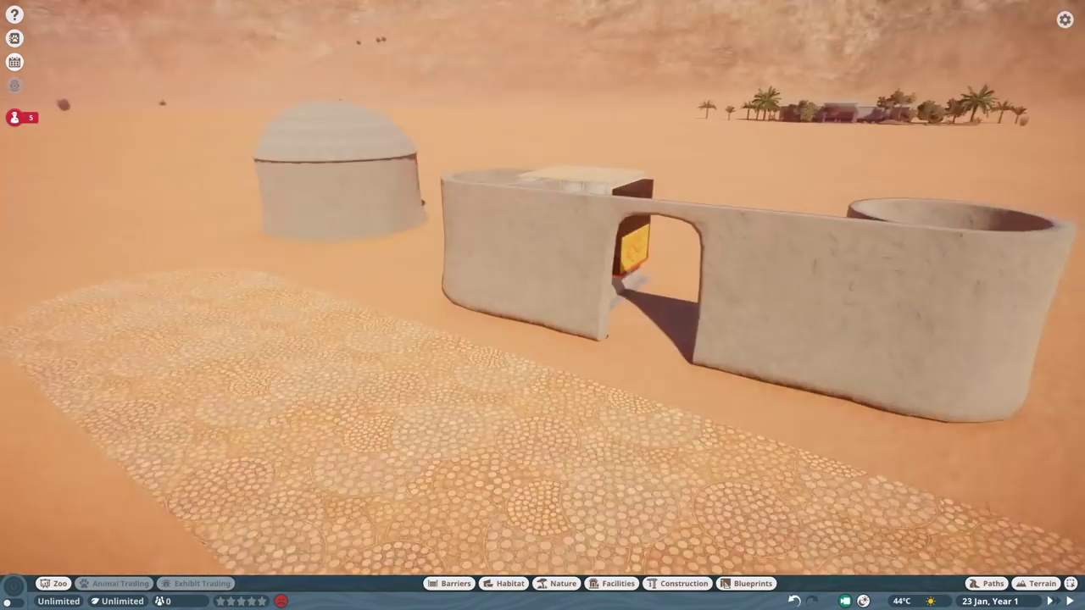
Step: Open the shop wall group and stack Painted Brick Base Trim 1m pieces up one side of the doorway
{"action": "key", "text": "e"}
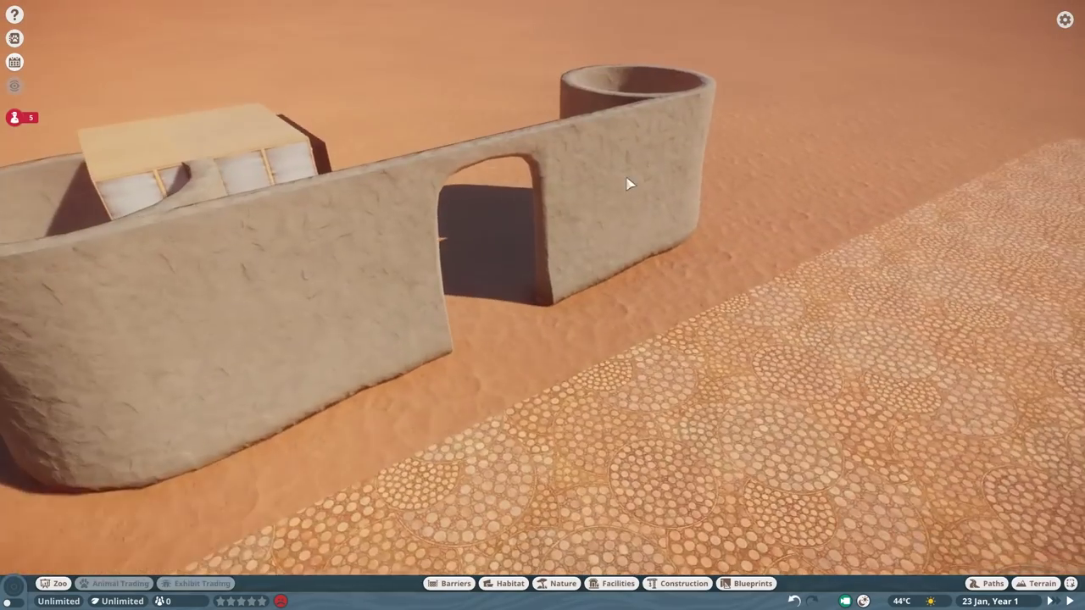
{"action": "double_click", "coordinate": [628, 181]}
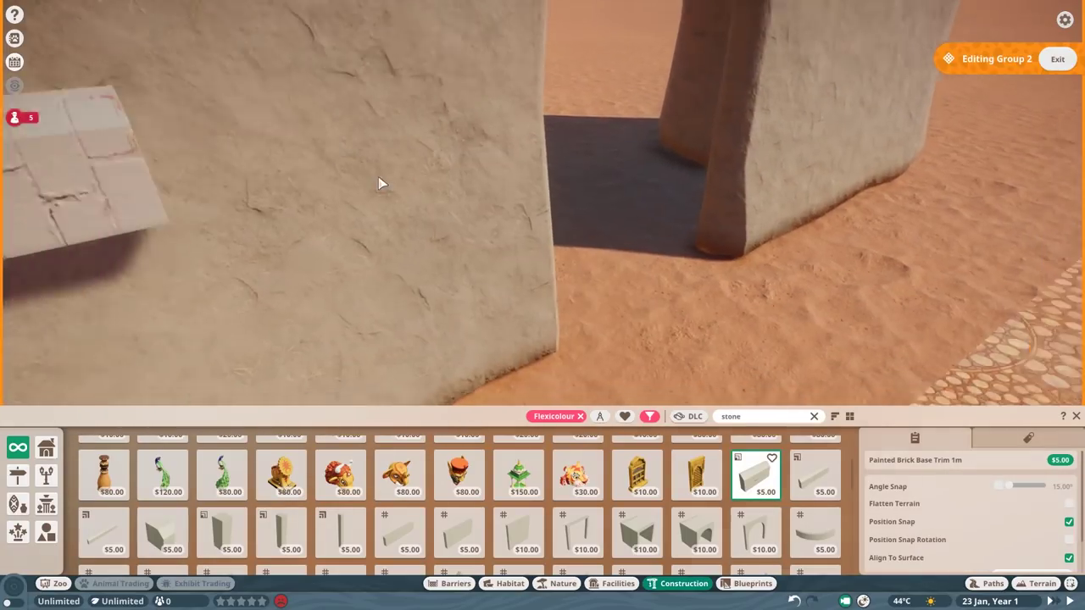
{"action": "left_click", "coordinate": [380, 183]}
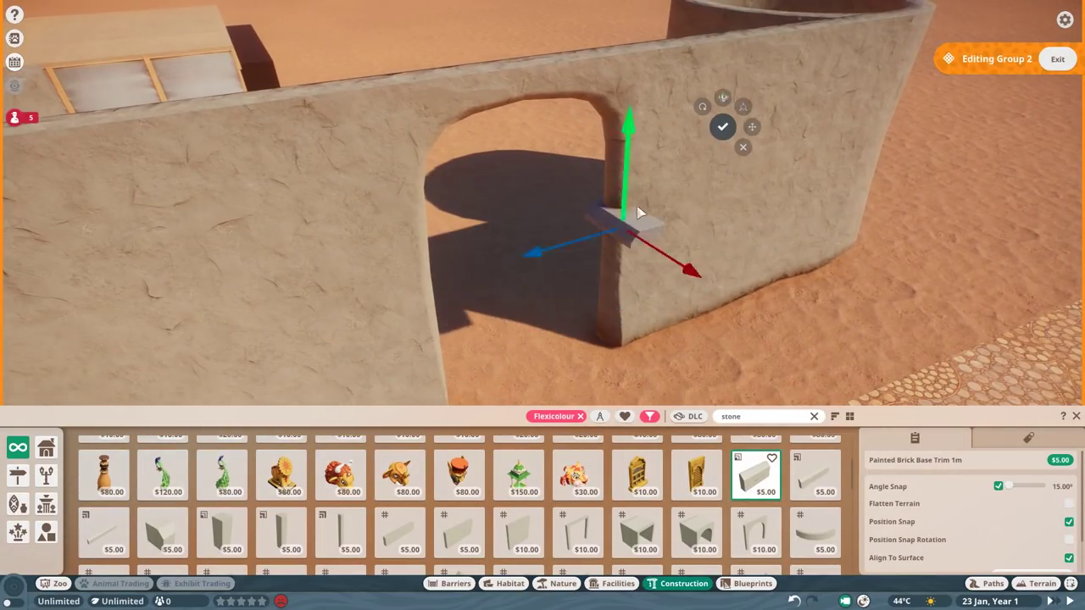
{"action": "scroll", "coordinate": [712, 310], "scroll_direction": "up", "scroll_amount": 5}
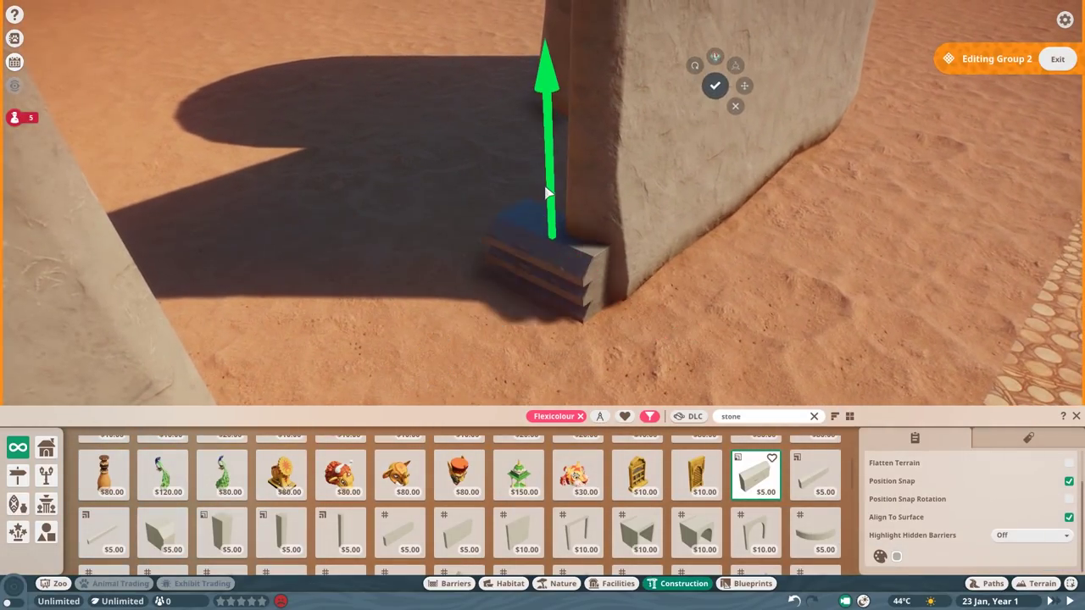
{"action": "scroll", "coordinate": [525, 140], "scroll_direction": "down", "scroll_amount": 3}
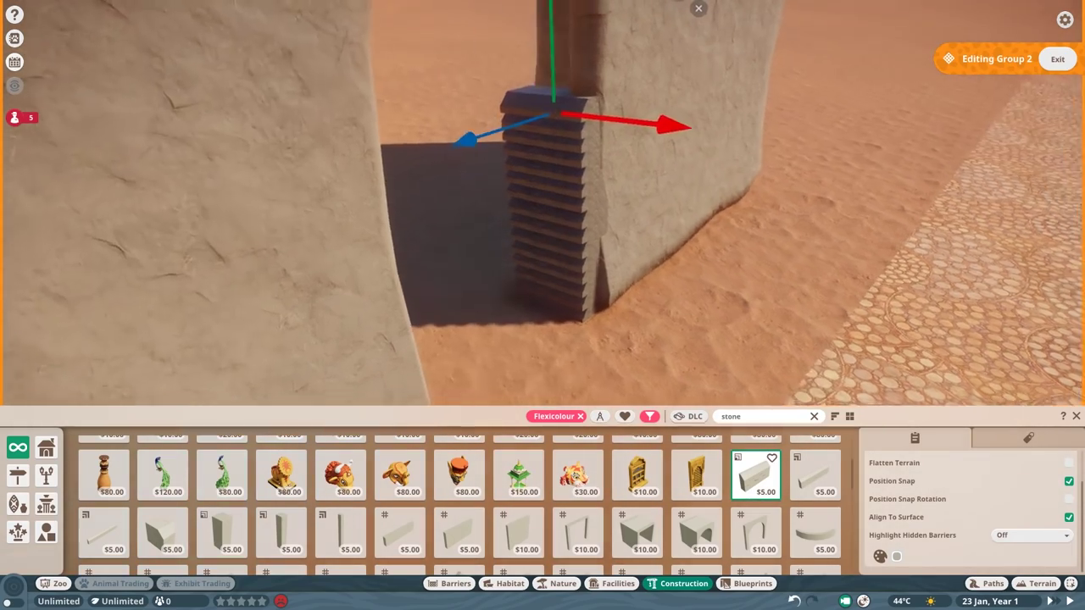
Step: Duplicate the stack of 15 trim pieces and turn the copy to face the first from the doorway's opposite side
{"action": "key", "text": "Escape"}
{"action": "key", "text": "Escape"}
{"action": "left_click", "coordinate": [574, 296]}
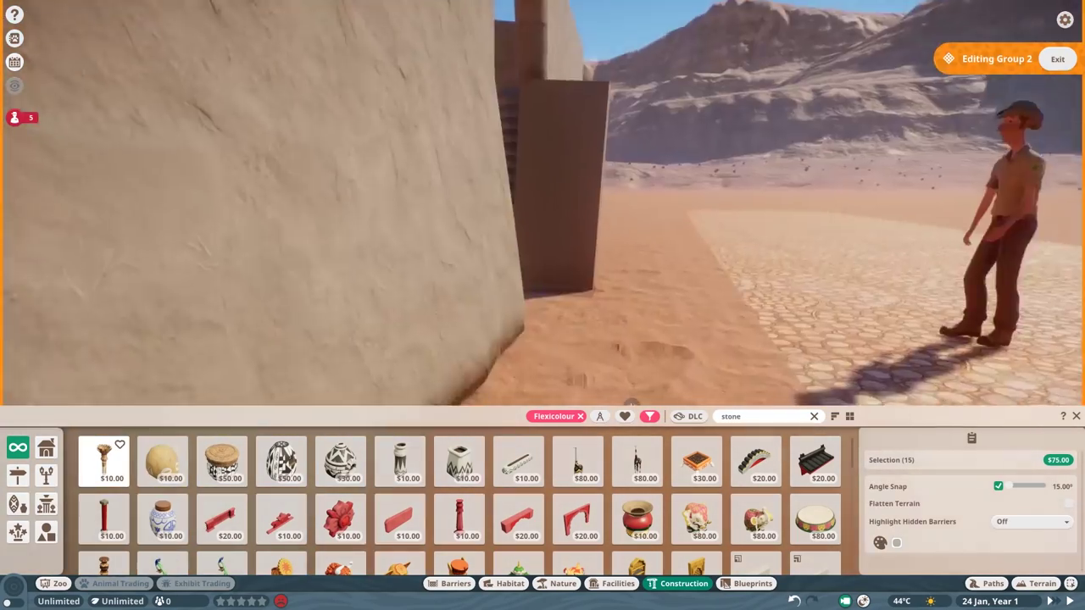
{"action": "key", "text": "Escape"}
Step: Try a Painted Brick Base Trim 2m piece in front of the wall beside the doorway
{"action": "left_click", "coordinate": [648, 274]}
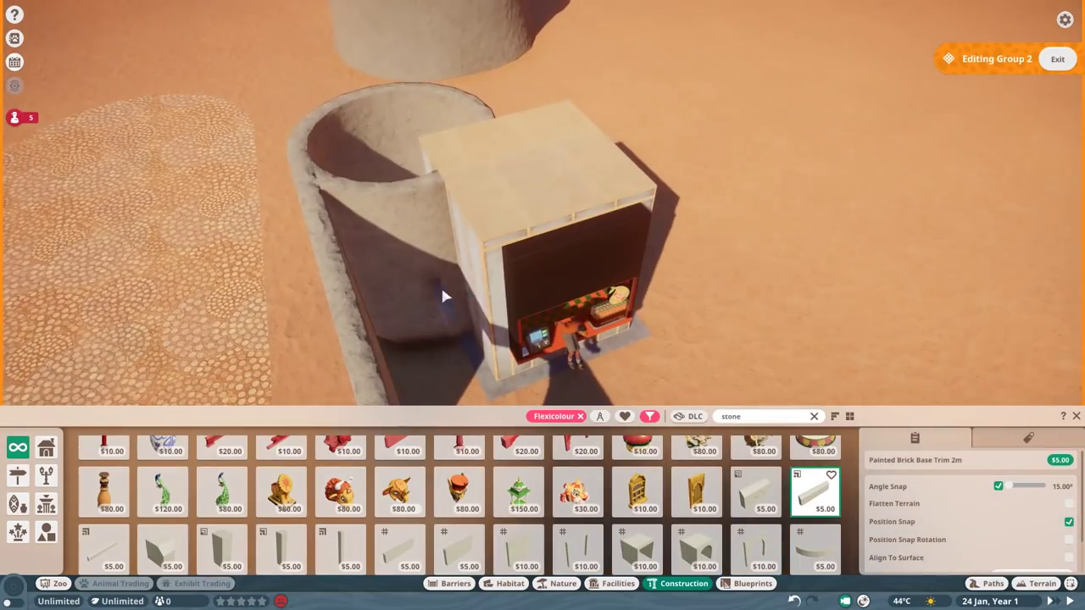
{"action": "left_click", "coordinate": [896, 548]}
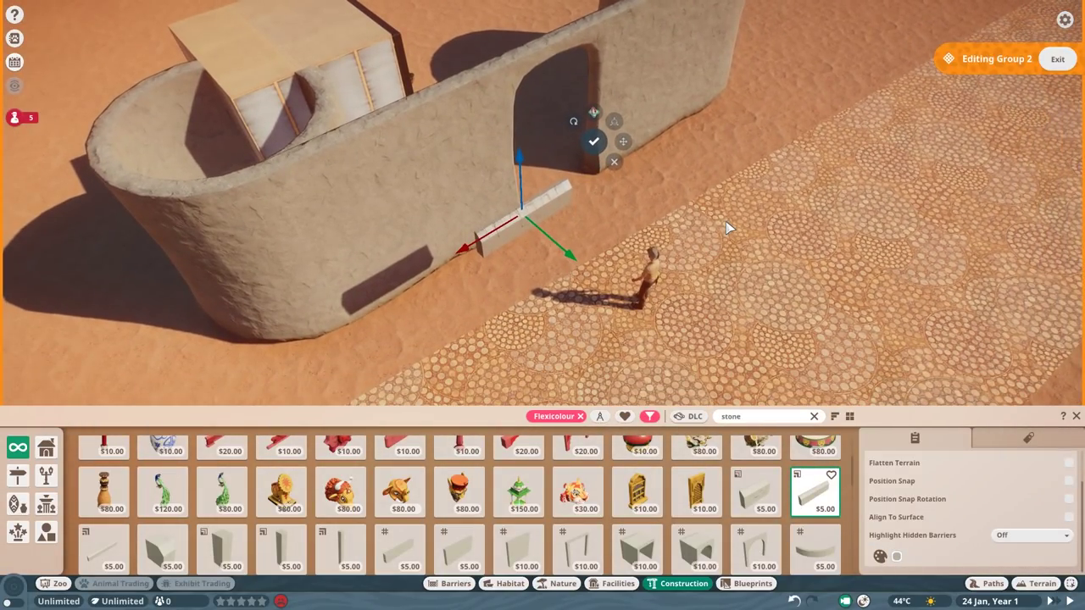
{"action": "scroll", "coordinate": [926, 457], "scroll_direction": "up", "scroll_amount": 1}
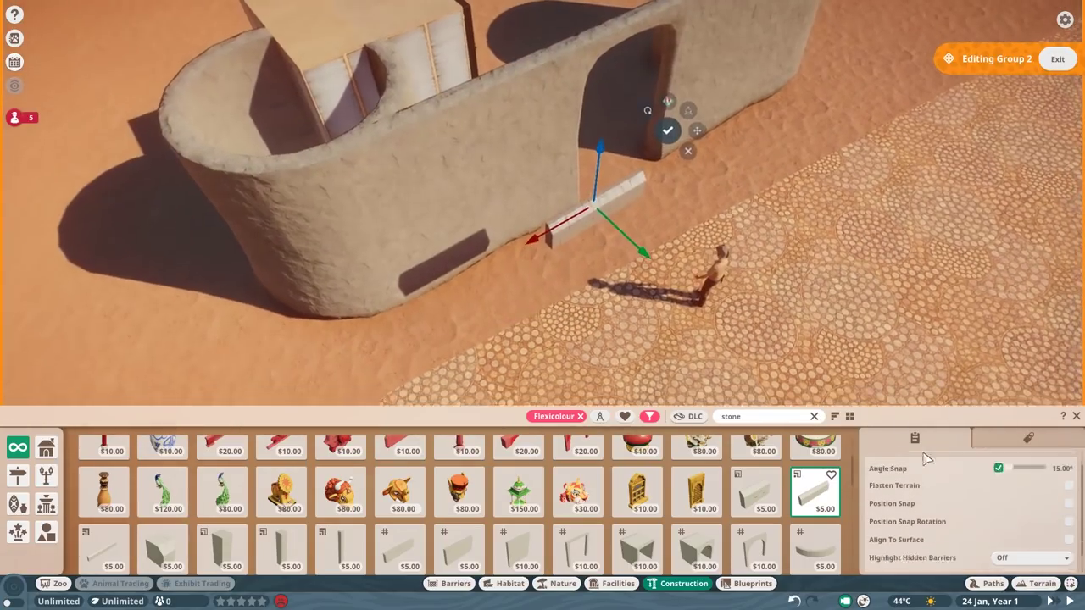
Step: Stand thick stone beams as posts on both sides of the doorway and add narrower Temple Painted Stone Support Beams 02 against them
{"action": "scroll", "coordinate": [712, 157], "scroll_direction": "up", "scroll_amount": 5}
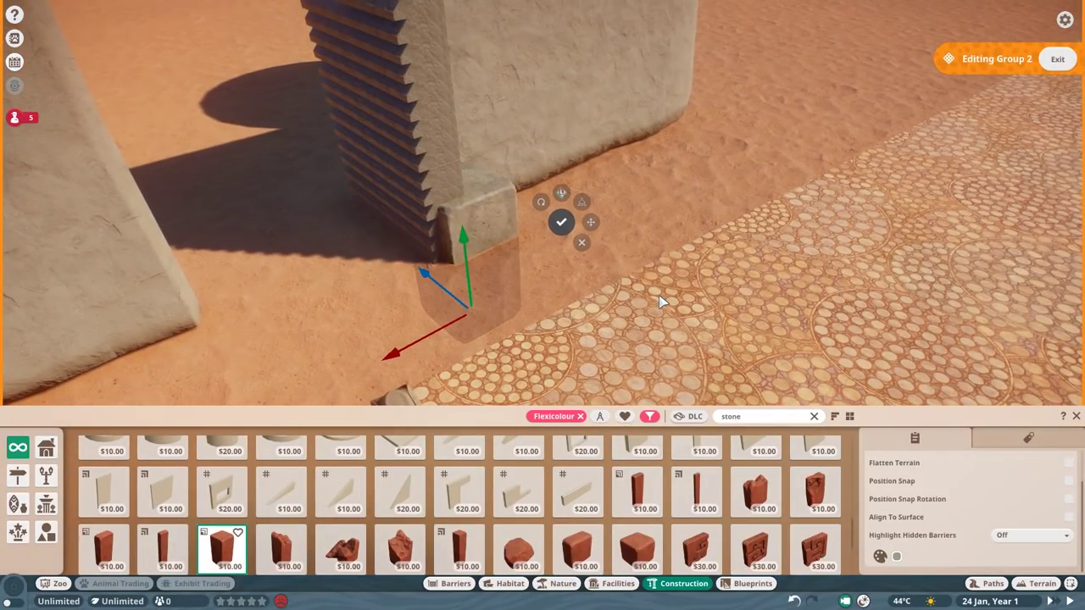
{"action": "scroll", "coordinate": [295, 513], "scroll_direction": "down", "scroll_amount": 1}
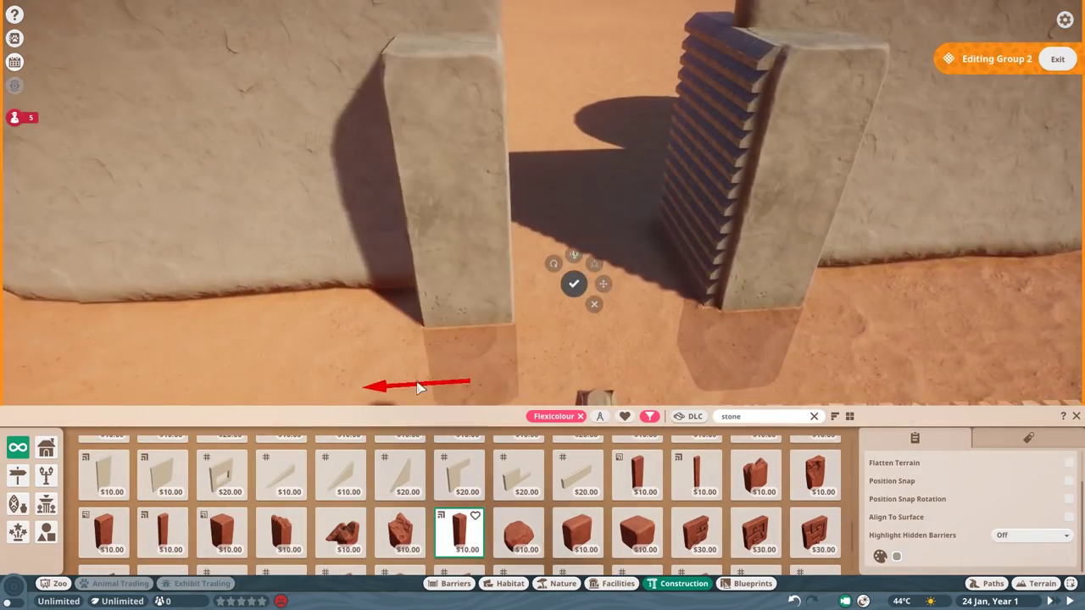
{"action": "left_click", "coordinate": [636, 307]}
{"action": "left_click", "coordinate": [636, 306]}
{"action": "left_click", "coordinate": [684, 316]}
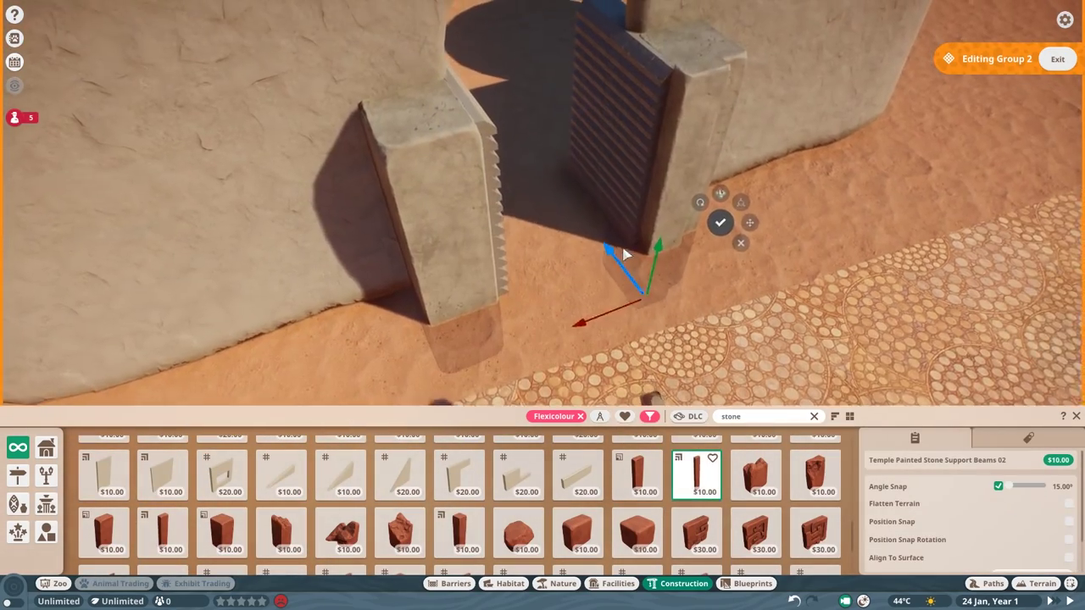
Step: Recolour the flat stone wall panel beside the doorway trim and place a pair of stone posts on the wall's inner side
{"action": "scroll", "coordinate": [244, 530], "scroll_direction": "up", "scroll_amount": 1}
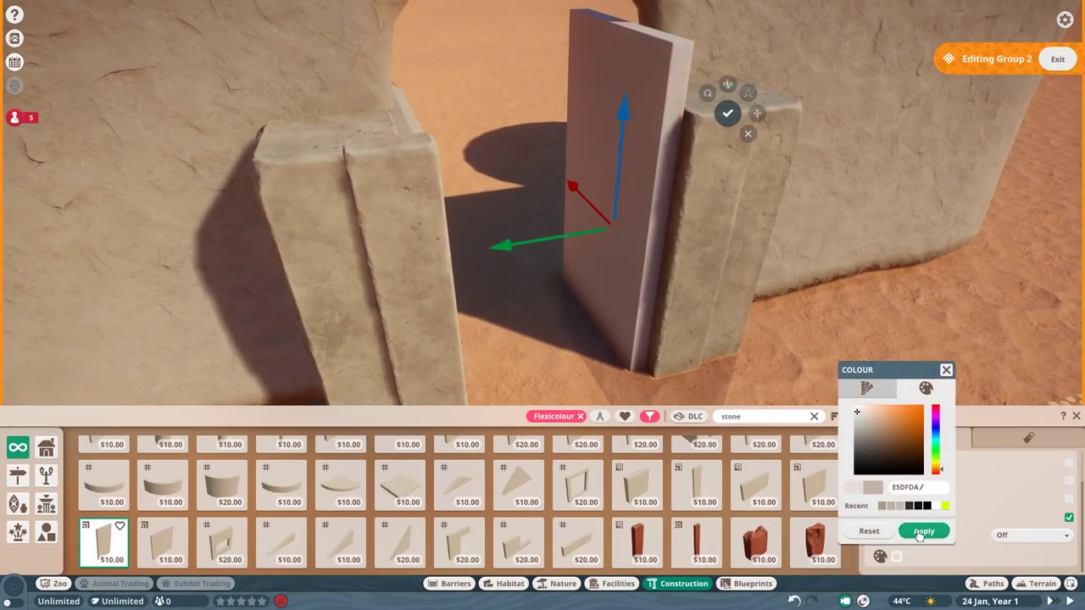
{"action": "left_click", "coordinate": [923, 532]}
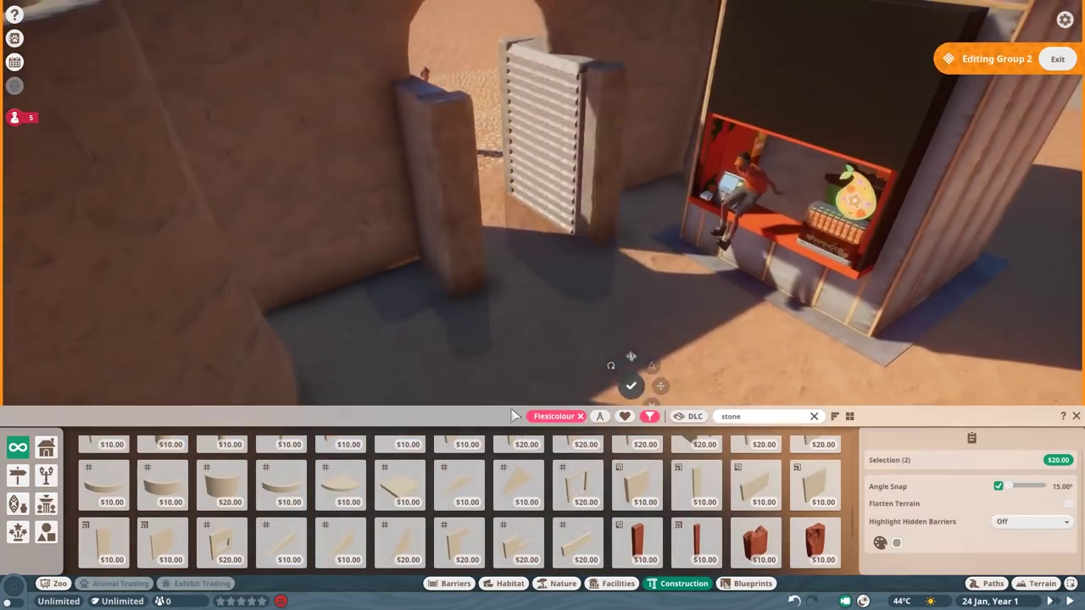
{"action": "left_click", "coordinate": [545, 302]}
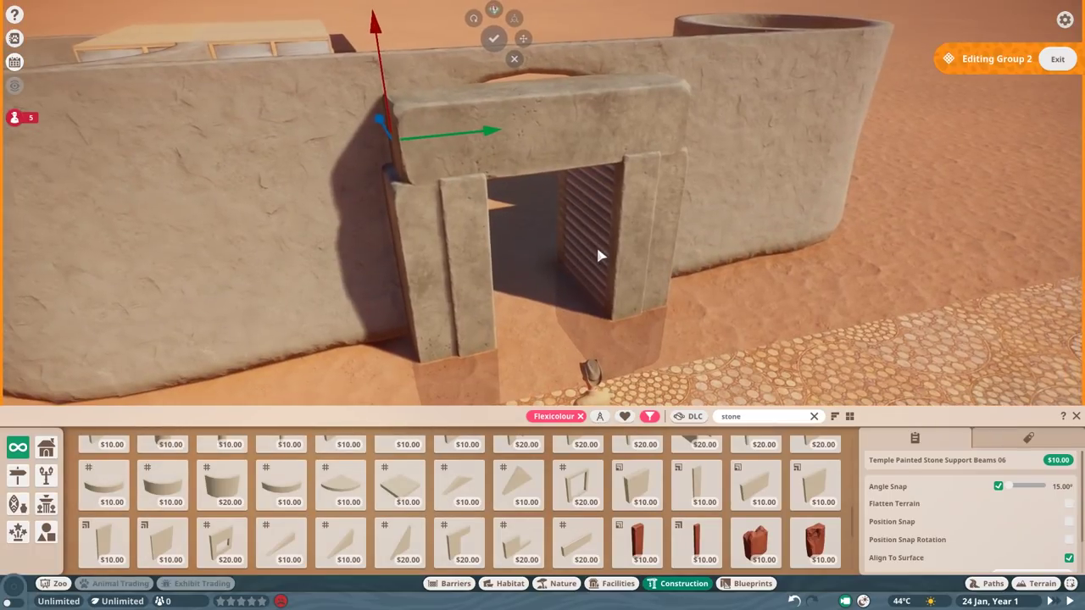
Step: Try a lintel of Temple Painted Stone Support Beams 06 and 02 across the doorway posts
{"action": "scroll", "coordinate": [601, 252], "scroll_direction": "up", "scroll_amount": 3}
{"action": "left_click", "coordinate": [558, 216]}
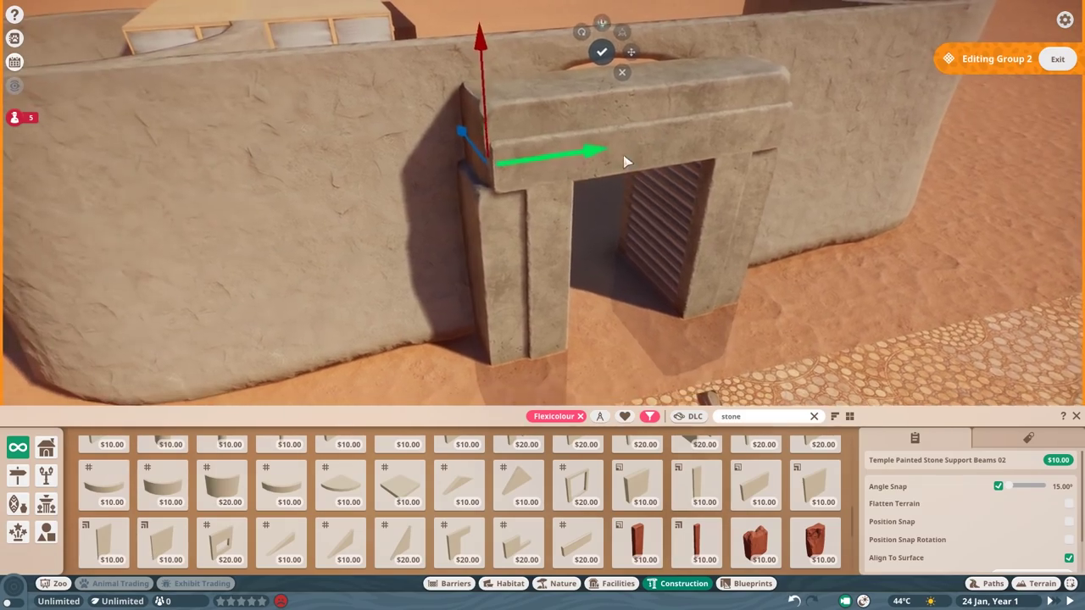
{"action": "left_click", "coordinate": [625, 162]}
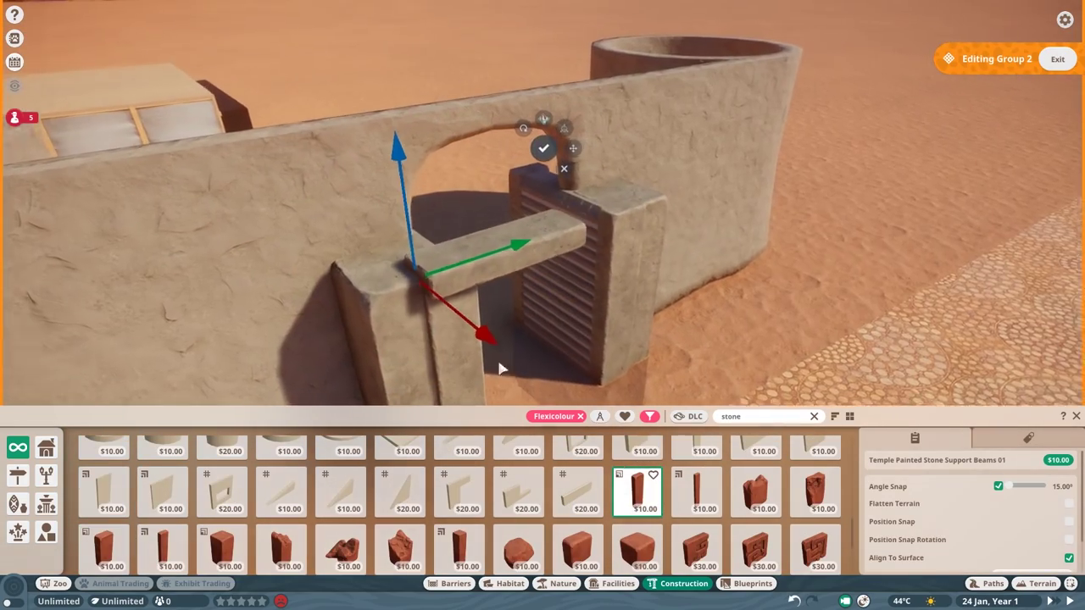
Step: Lay Temple Painted Stone Support Beams 01 across the doorway posts and run Support Beams 06 along the top of the wall
{"action": "scroll", "coordinate": [502, 370], "scroll_direction": "up", "scroll_amount": 3}
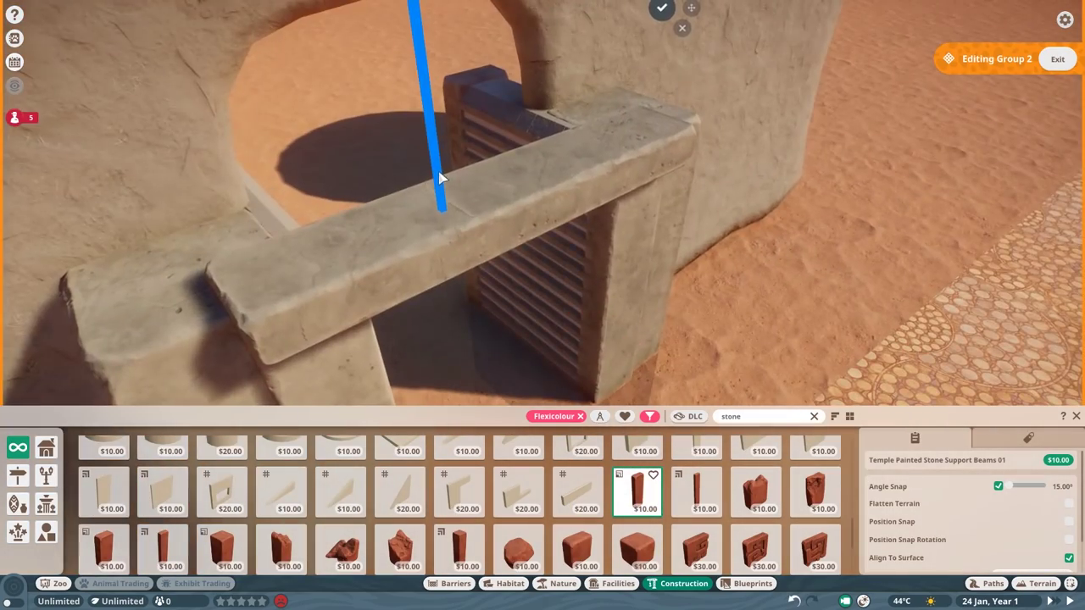
{"action": "right_click", "coordinate": [664, 276]}
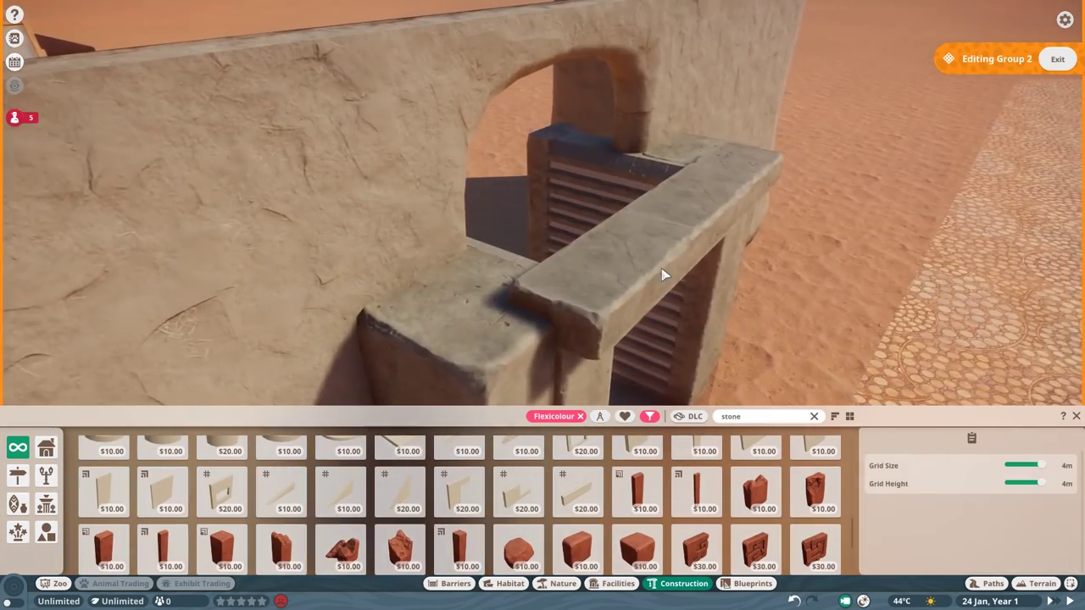
{"action": "left_click", "coordinate": [664, 276]}
{"action": "scroll", "coordinate": [649, 324], "scroll_direction": "down", "scroll_amount": 3}
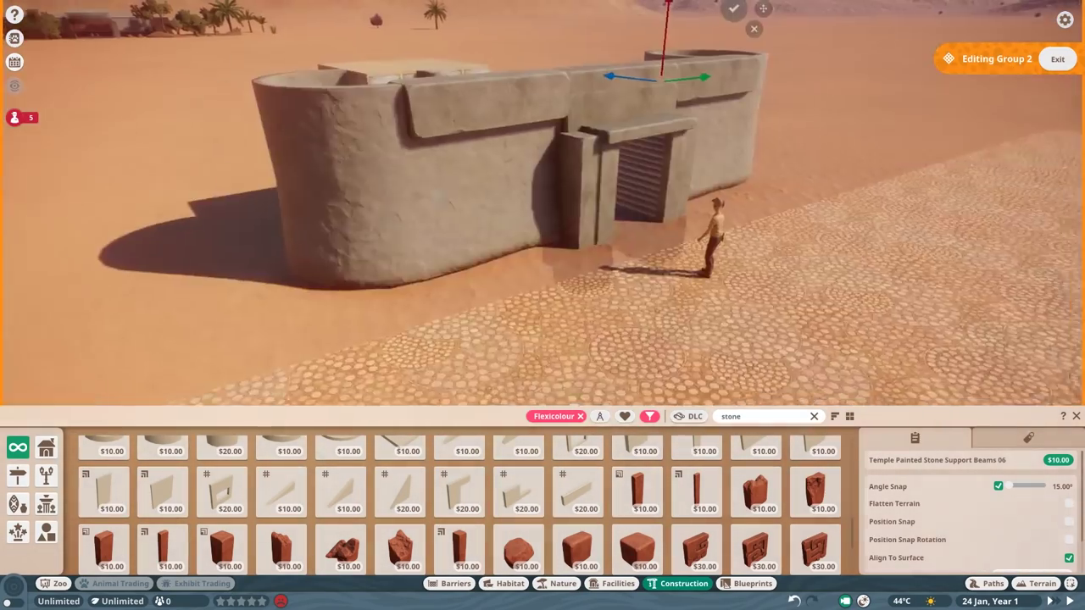
Step: Find the mud wall pieces and replace the straight wall on one side of the doorway with a recoloured Mud Wall Shop Front Base
{"action": "left_click", "coordinate": [46, 447]}
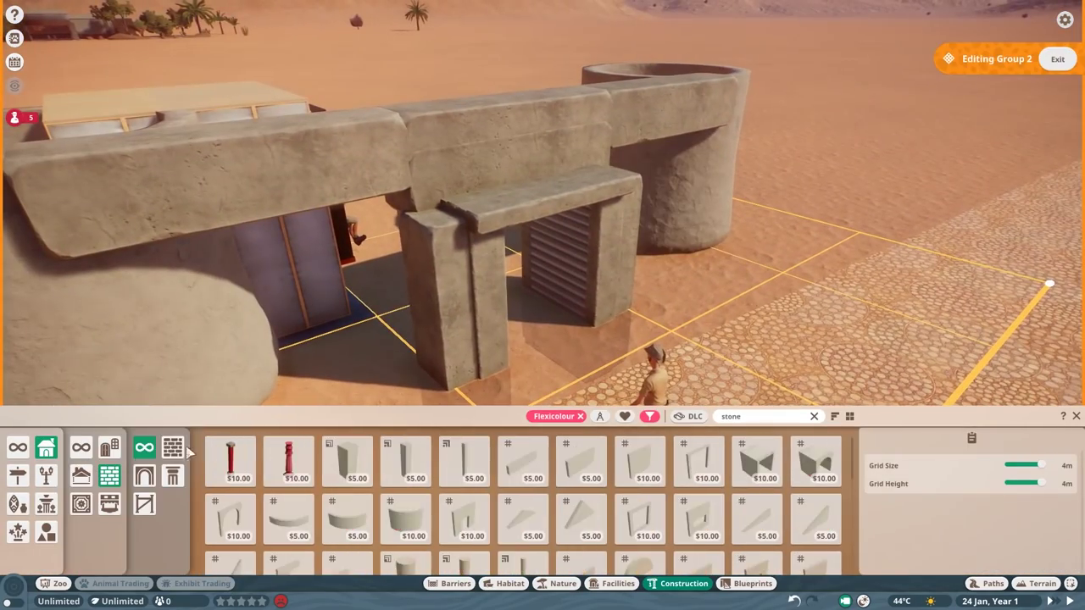
{"action": "type", "text": "mud"}
{"action": "left_click", "coordinate": [816, 492]}
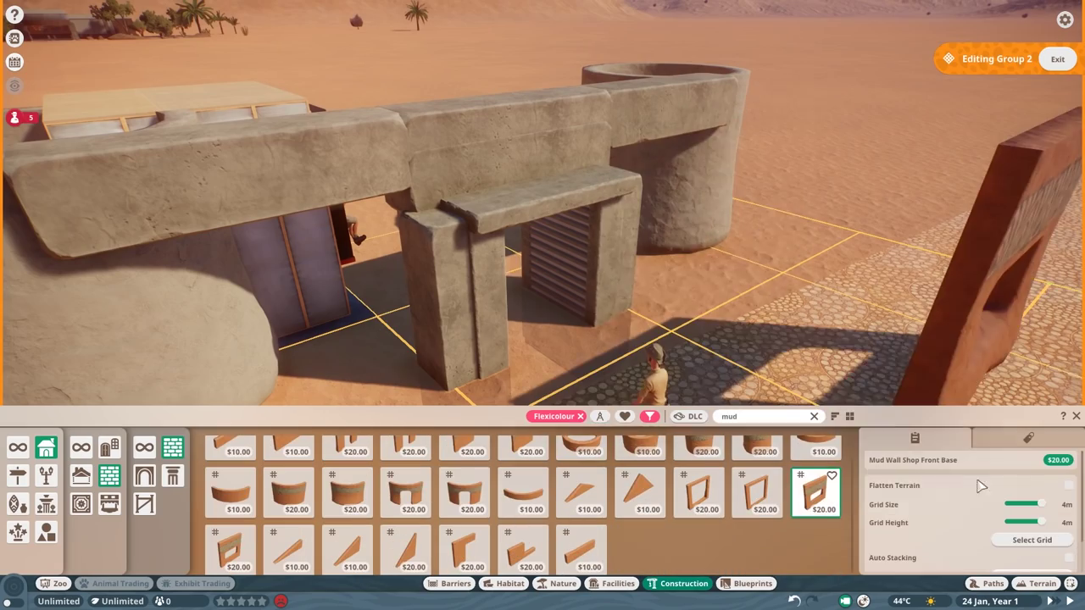
{"action": "left_click", "coordinate": [899, 506]}
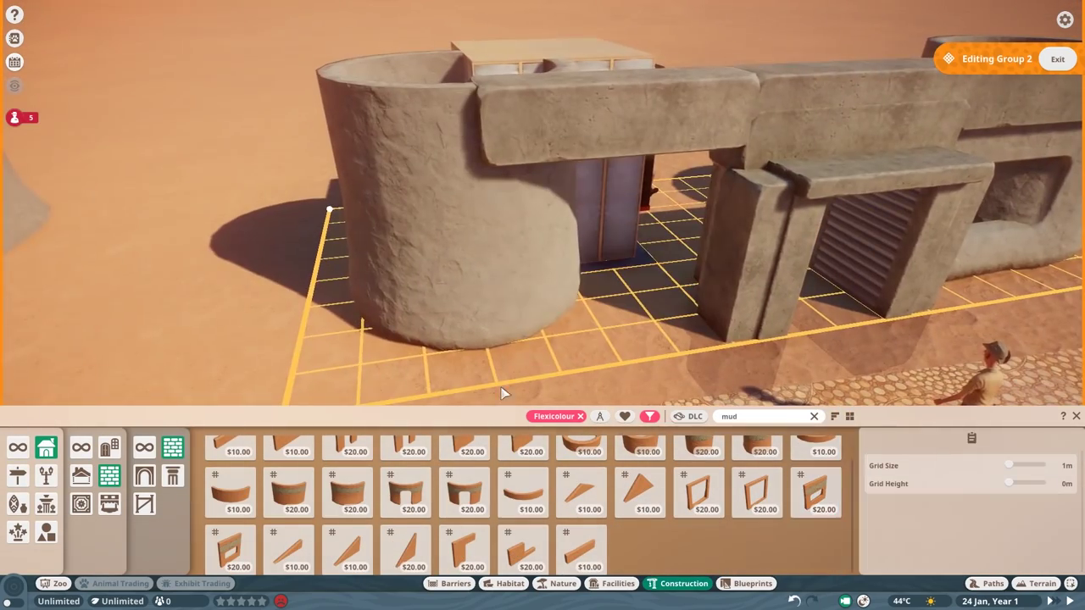
Step: Enclose the shop building with straight Mud Wall Base sections, a Mud Wall Station Surround 01 and curved mud walls
{"action": "left_click", "coordinate": [523, 445]}
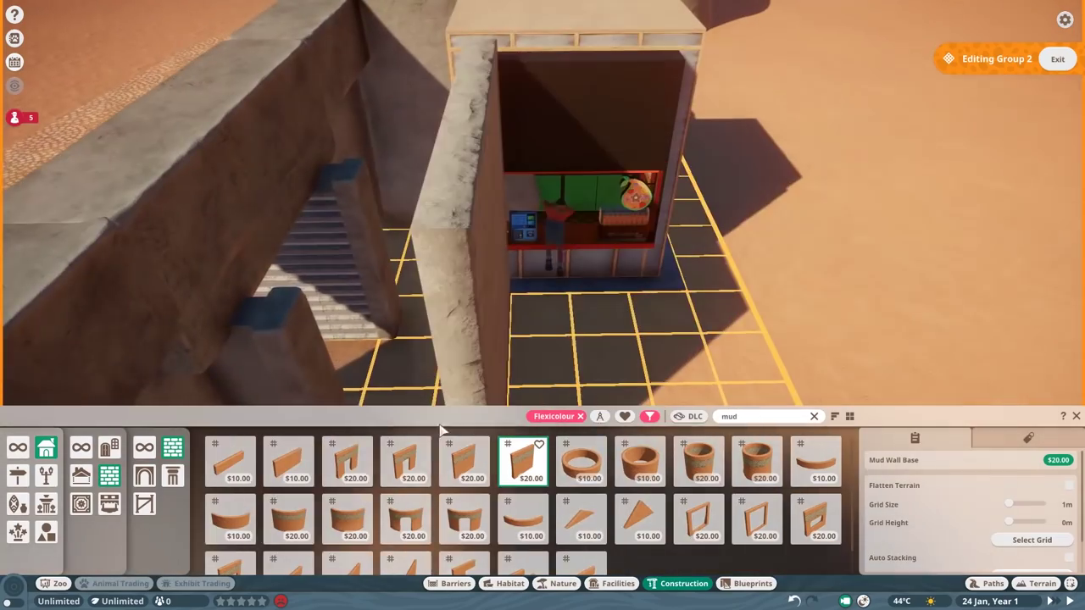
{"action": "scroll", "coordinate": [593, 491], "scroll_direction": "down", "scroll_amount": 1}
{"action": "left_click", "coordinate": [464, 549]}
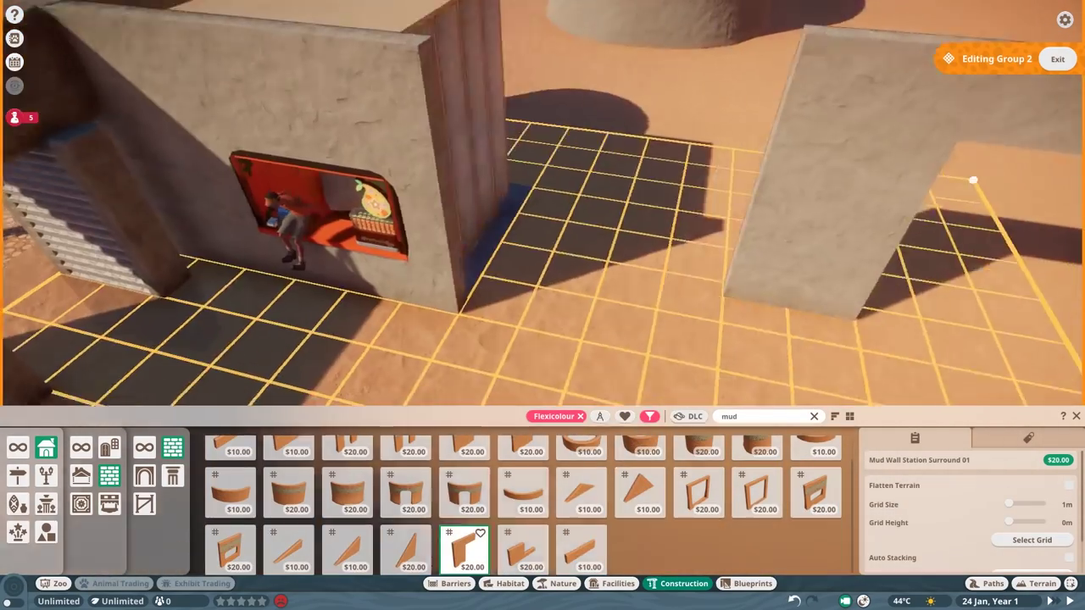
{"action": "left_click", "coordinate": [287, 508]}
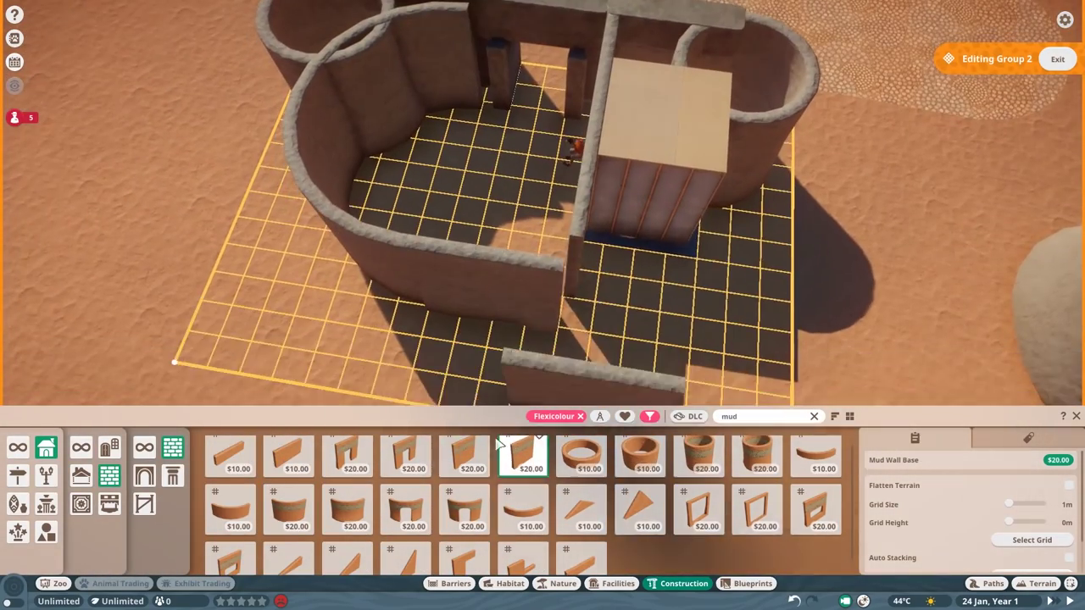
{"action": "left_click", "coordinate": [700, 458]}
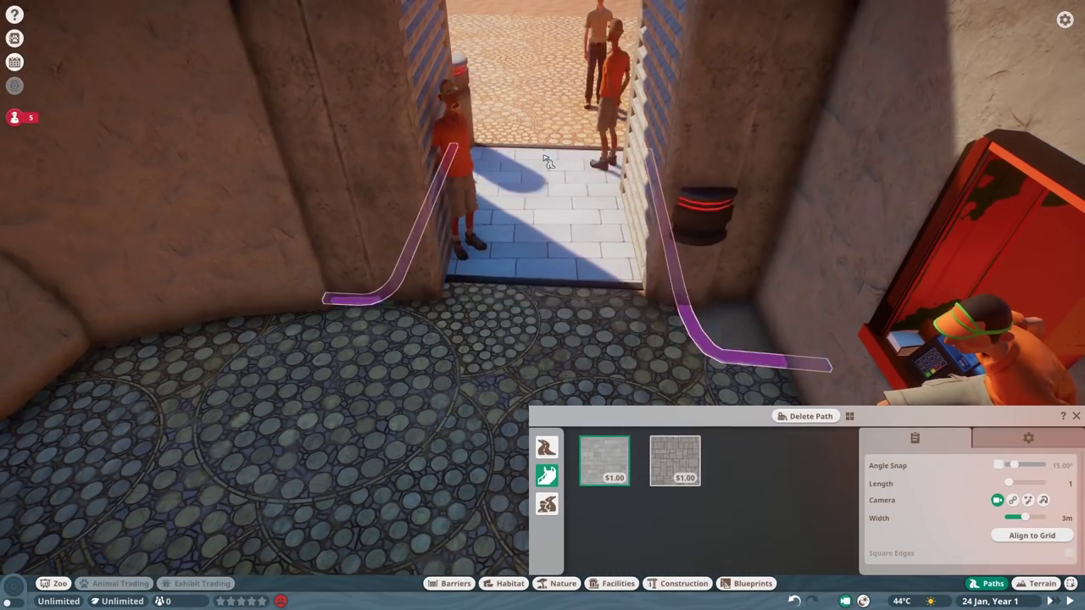
Step: Extend the path through the doorway and frame the wall's window opening with Temple Painted Stone Support Beams 02
{"action": "left_click", "coordinate": [547, 162]}
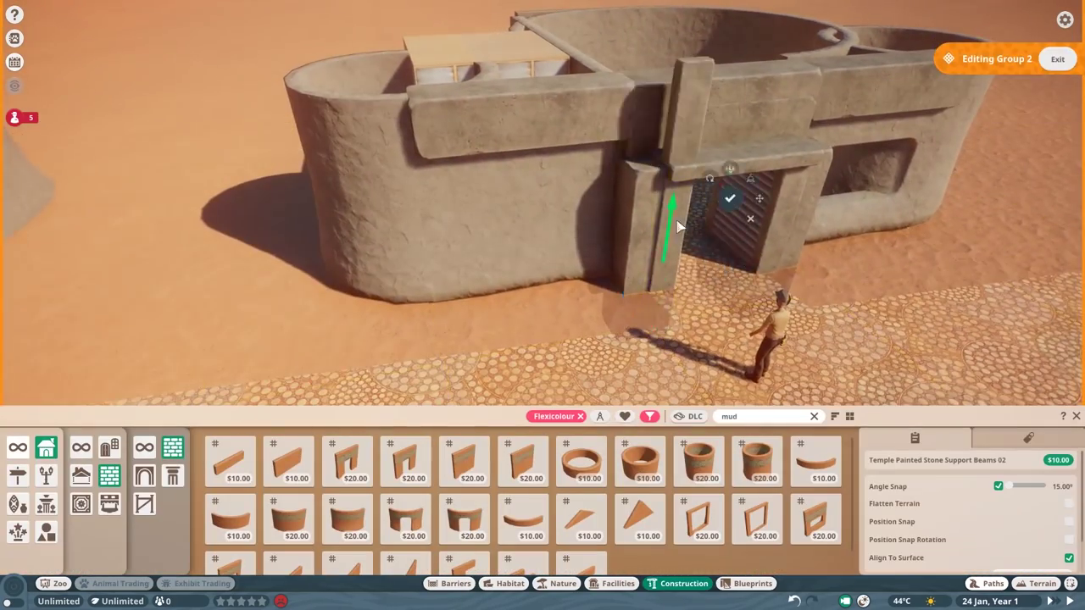
{"action": "key", "text": "w"}
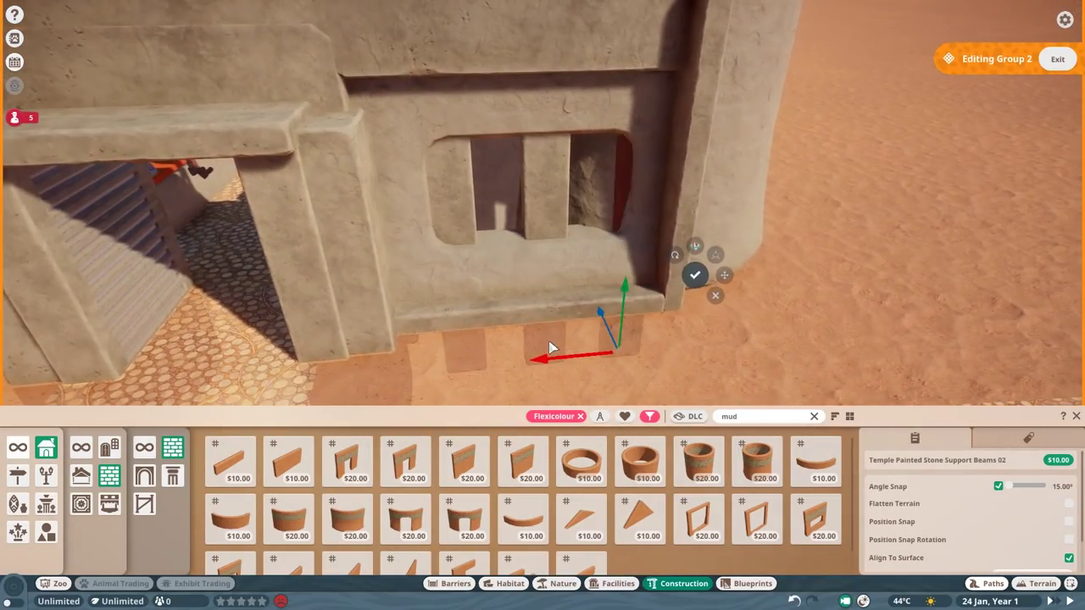
{"action": "key", "text": "q"}
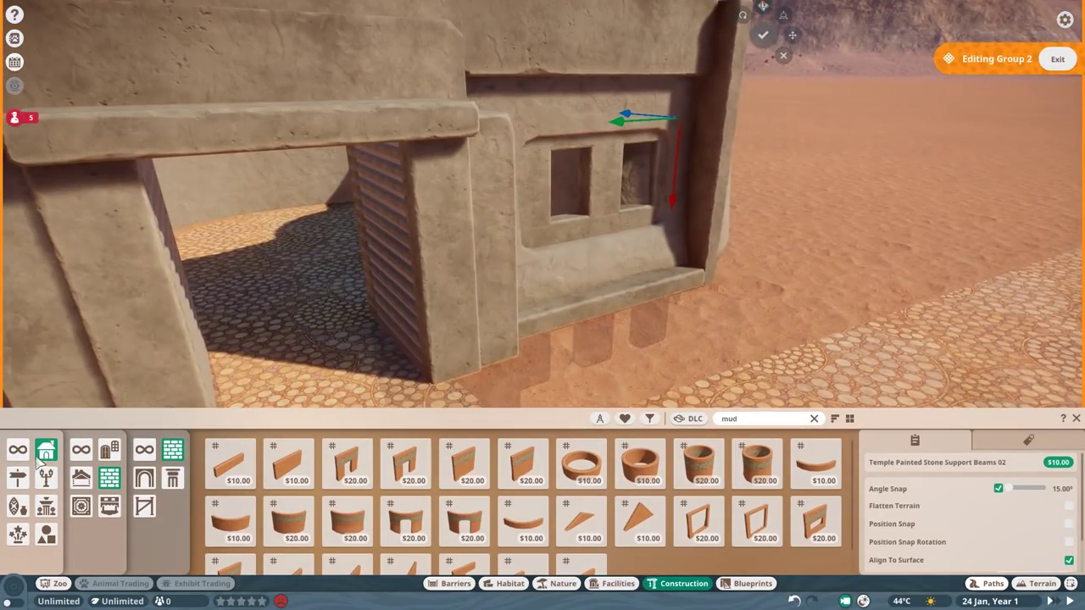
Step: Find glass and fence pieces and fit the two window openings with panes and horizontal slats across their upper halves
{"action": "left_click", "coordinate": [581, 416]}
{"action": "left_click", "coordinate": [752, 418]}
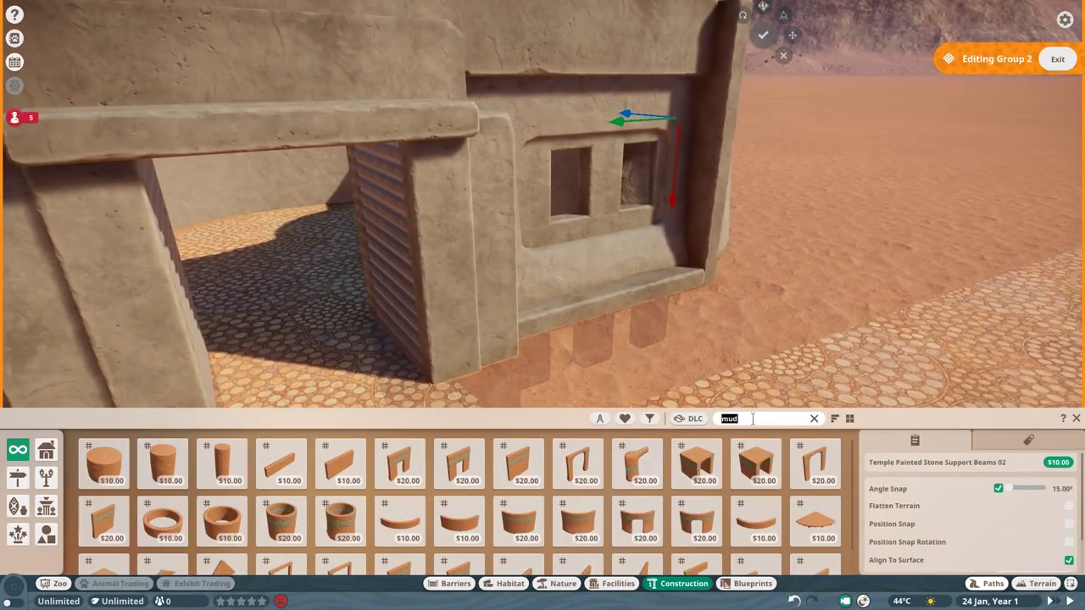
{"action": "type", "text": "glass"}
{"action": "left_click", "coordinate": [162, 463]}
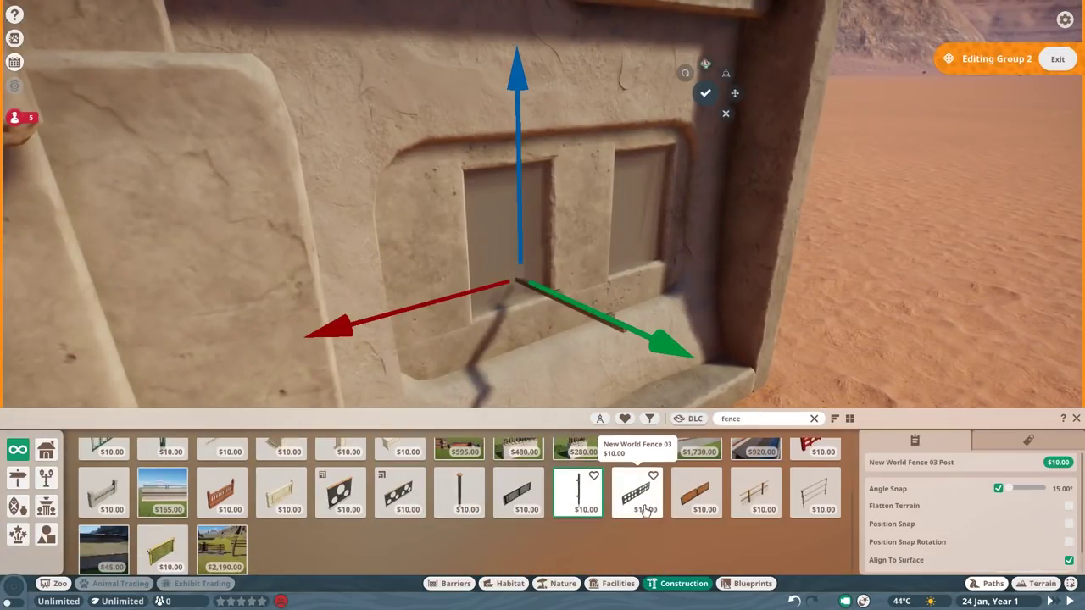
{"action": "scroll", "coordinate": [463, 309], "scroll_direction": "up", "scroll_amount": 5}
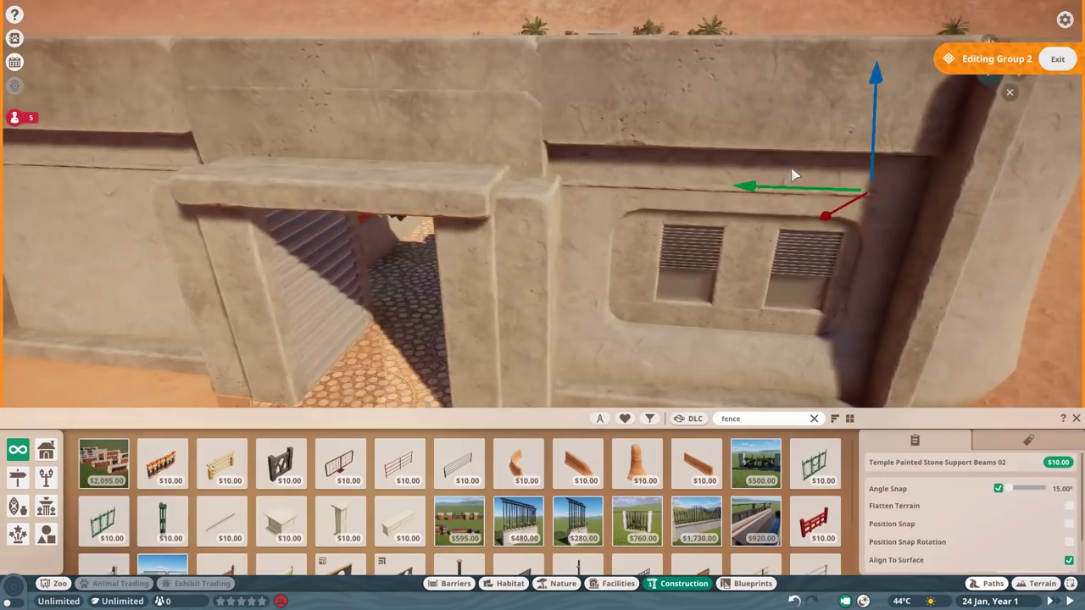
Step: Run thin horizontal stone trim strips beneath the top beams on both sides of the doorway
{"action": "left_click", "coordinate": [791, 172]}
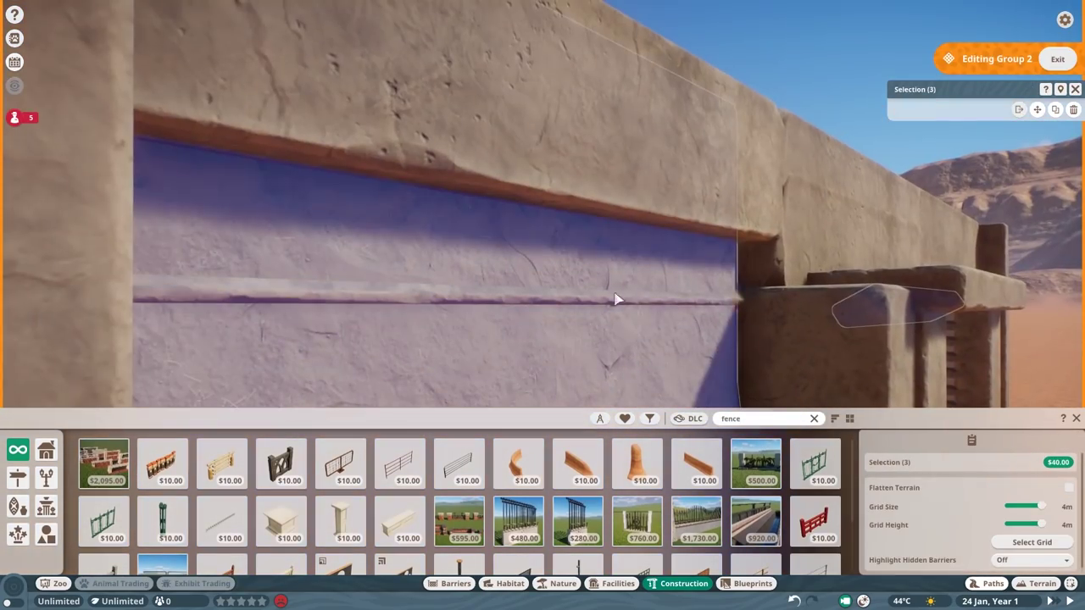
{"action": "left_click", "coordinate": [618, 300]}
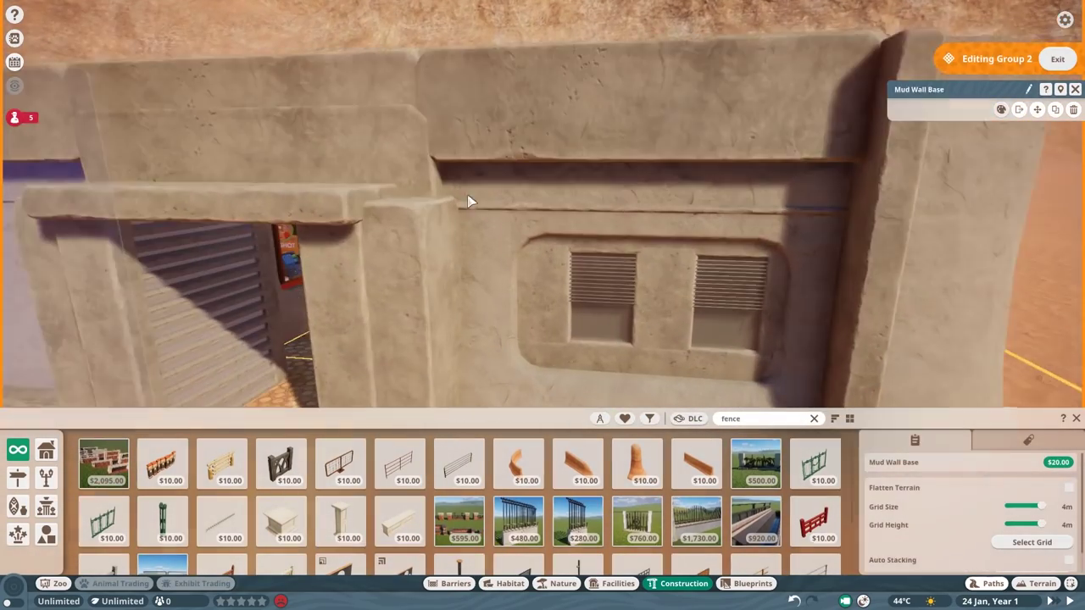
{"action": "left_click", "coordinate": [784, 206], "text": "ctrl"}
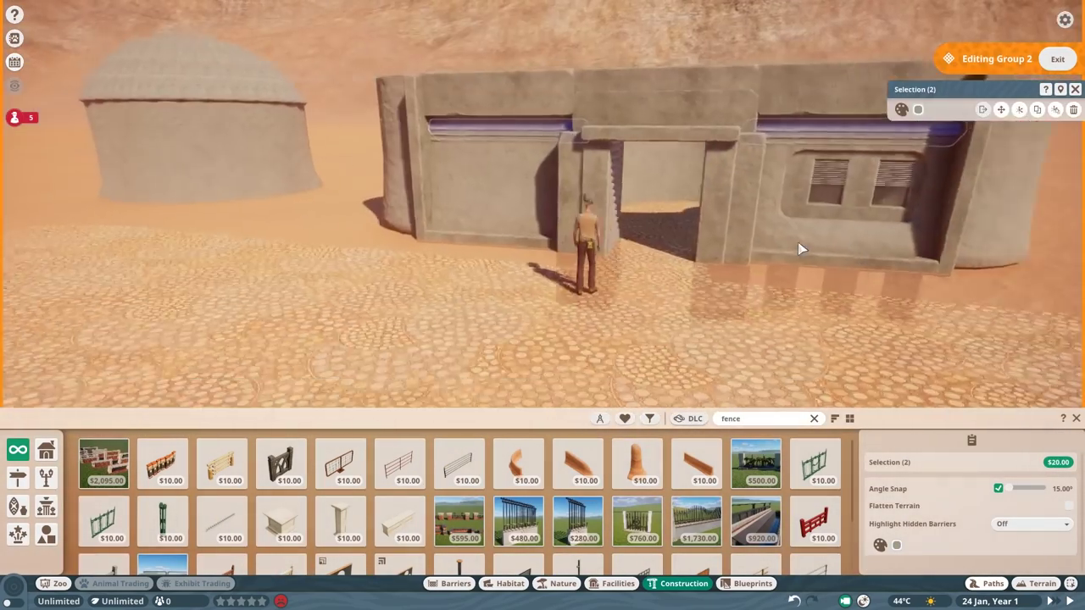
{"action": "left_click", "coordinate": [857, 265]}
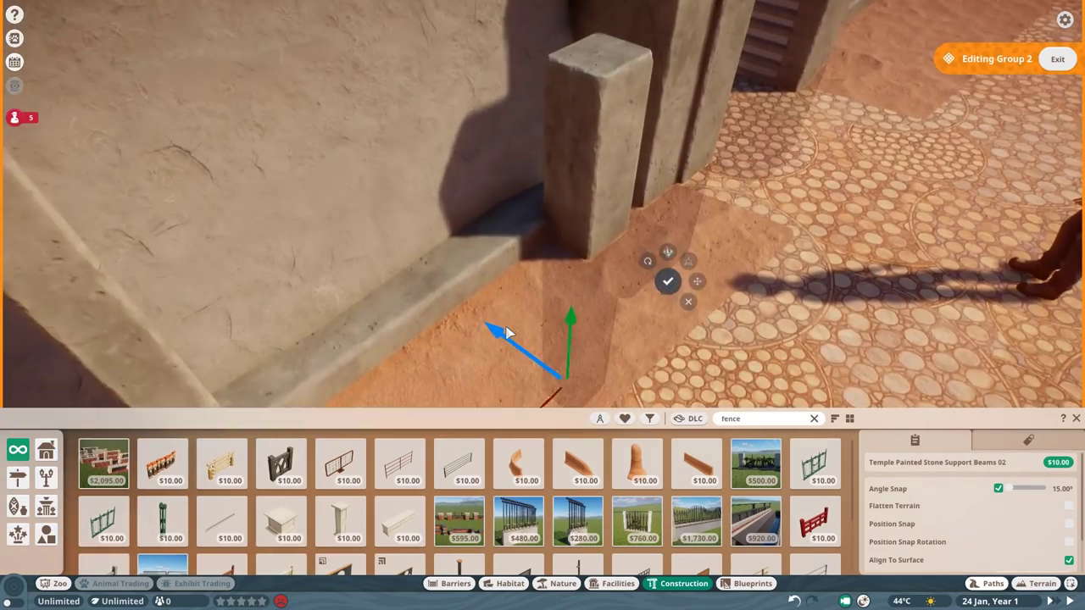
Step: Place a short Temple Painted Stone Support Beams 02 post beside the doorway and a curved metal rail next to it
{"action": "left_click", "coordinate": [640, 297]}
{"action": "scroll", "coordinate": [640, 296], "scroll_direction": "up", "scroll_amount": 3}
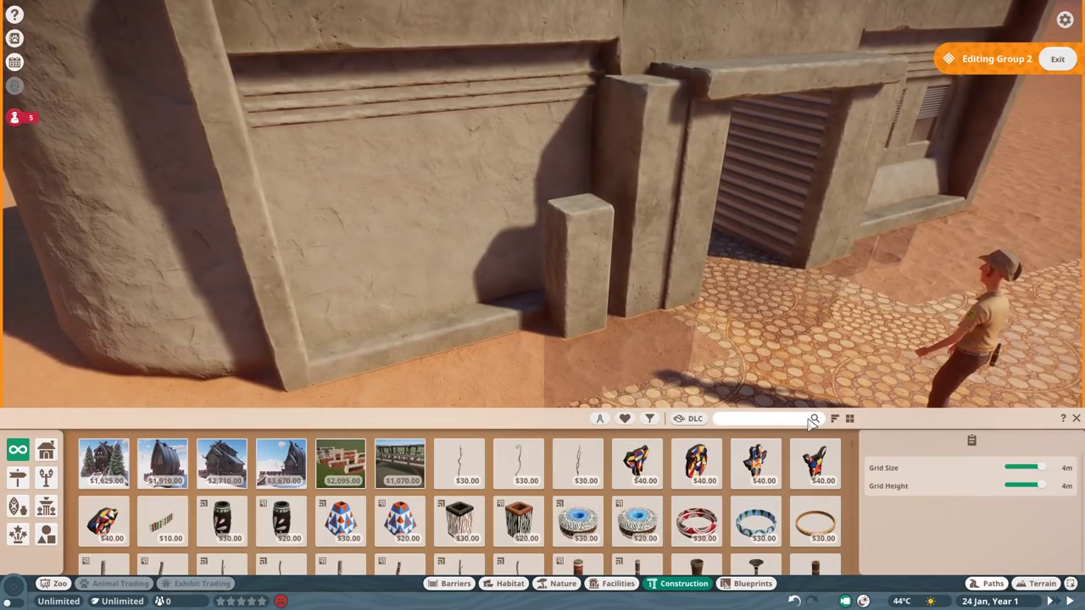
{"action": "left_click", "coordinate": [763, 418]}
{"action": "type", "text": "metal"}
{"action": "left_click", "coordinate": [280, 466]}
{"action": "left_click", "coordinate": [576, 242]}
{"action": "left_click", "coordinate": [625, 331]}
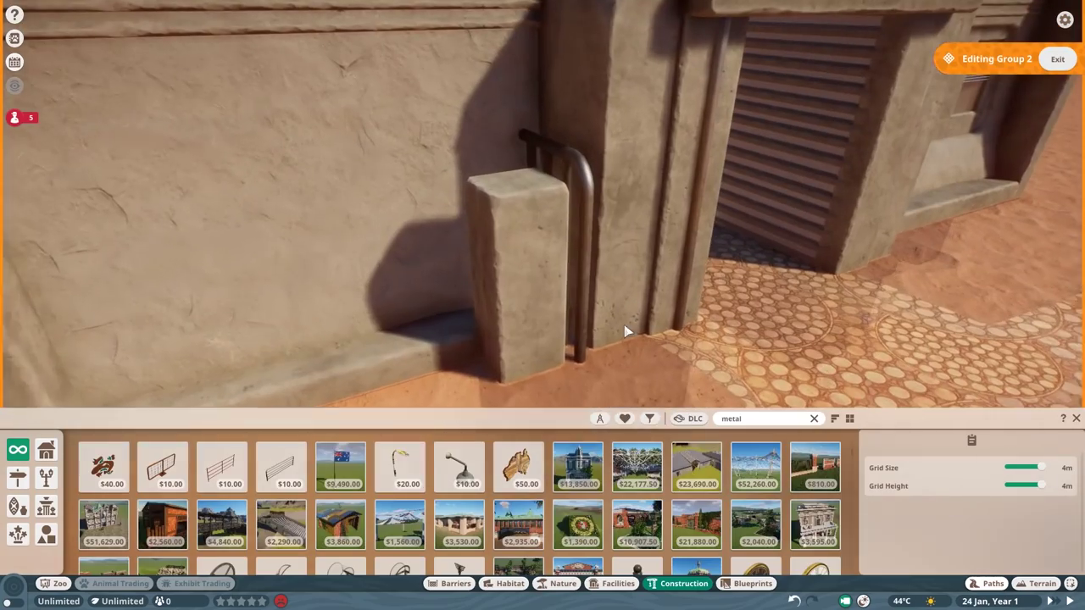
Step: Mount a small metal cube as a panel on the short stone post's front and run thin metal columns down from it
{"action": "scroll", "coordinate": [457, 475], "scroll_direction": "down", "scroll_amount": 5}
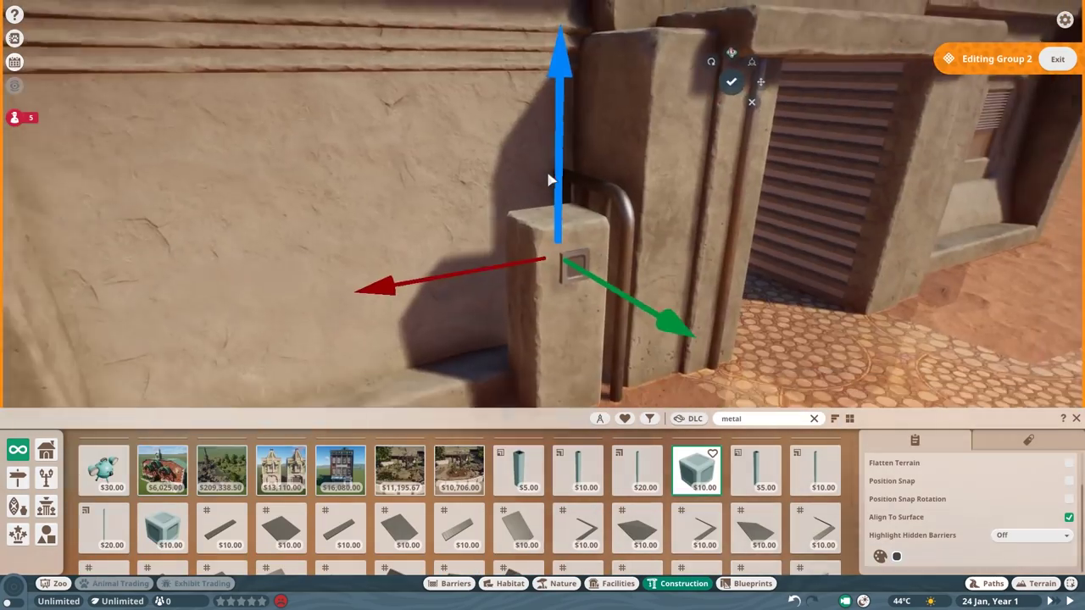
{"action": "scroll", "coordinate": [577, 509], "scroll_direction": "up", "scroll_amount": 2}
{"action": "left_click", "coordinate": [578, 538]}
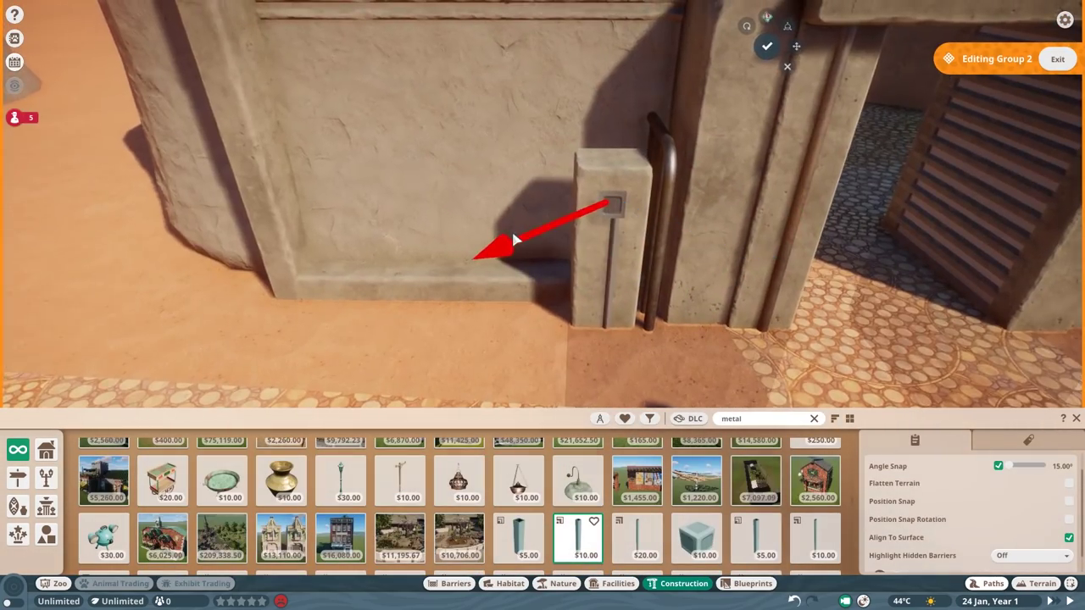
{"action": "left_click", "coordinate": [514, 240]}
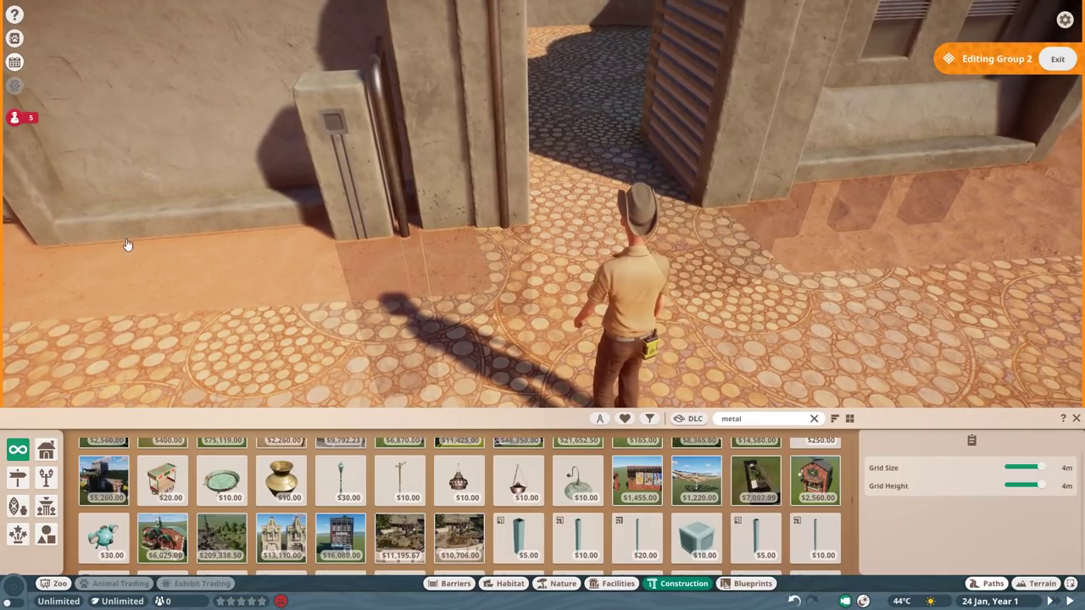
{"action": "key", "text": "q"}
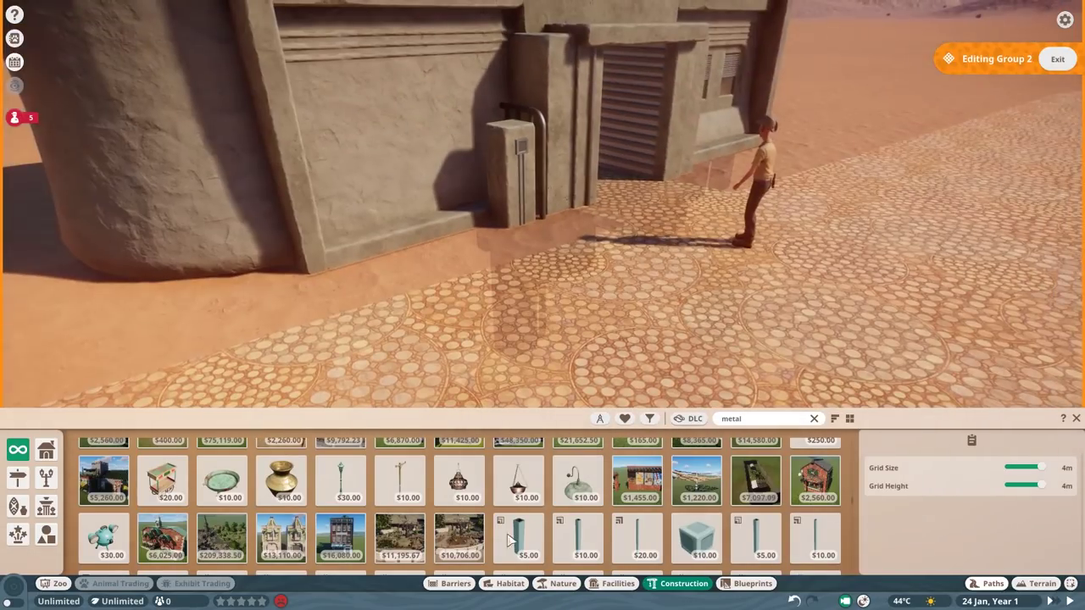
Step: Place a New World Architecture Column 1m at ground level beside the short stone post
{"action": "scroll", "coordinate": [459, 509], "scroll_direction": "down", "scroll_amount": 3}
{"action": "left_click", "coordinate": [459, 525]}
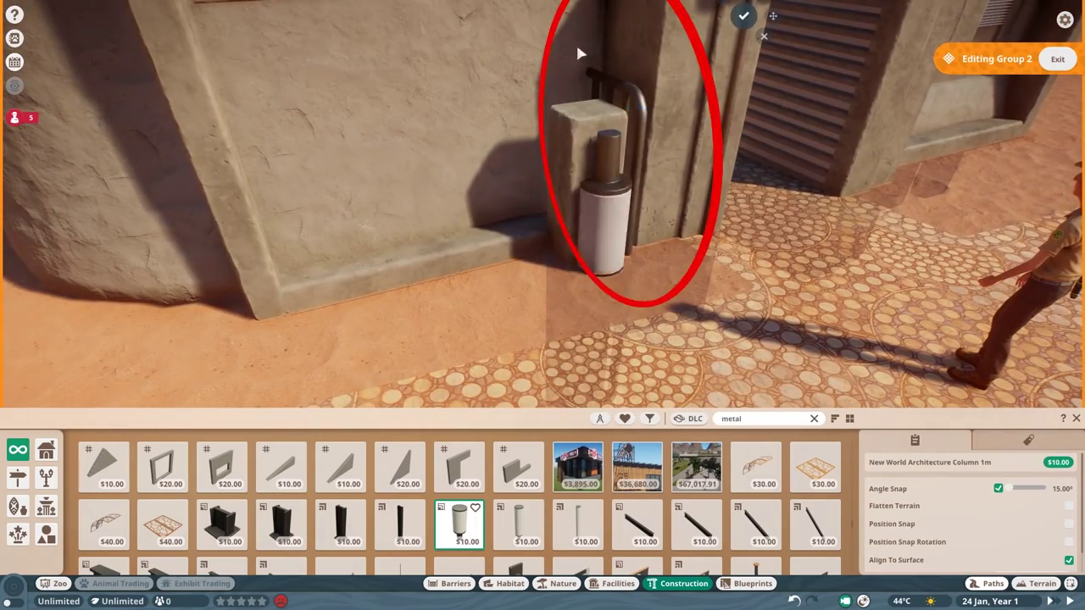
{"action": "left_click", "coordinate": [579, 53]}
Step: Fix New World Fence 01 Posts and a New World Path Light 02 to the wall beside the short stone post
{"action": "scroll", "coordinate": [458, 508], "scroll_direction": "down", "scroll_amount": 2}
{"action": "left_click", "coordinate": [756, 514]}
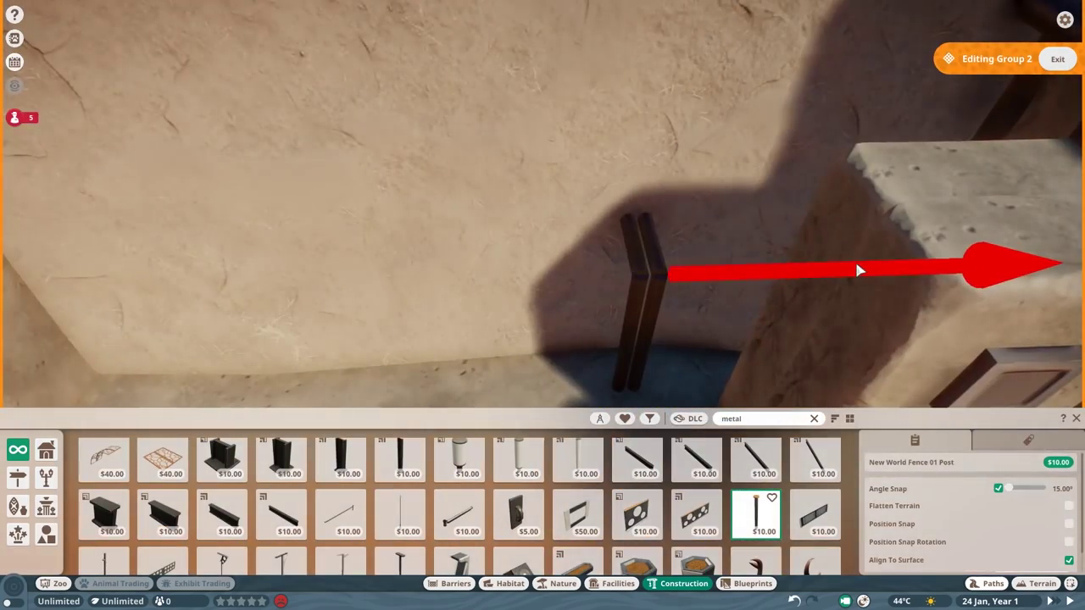
{"action": "scroll", "coordinate": [519, 509], "scroll_direction": "down", "scroll_amount": 1}
{"action": "left_click", "coordinate": [519, 453]}
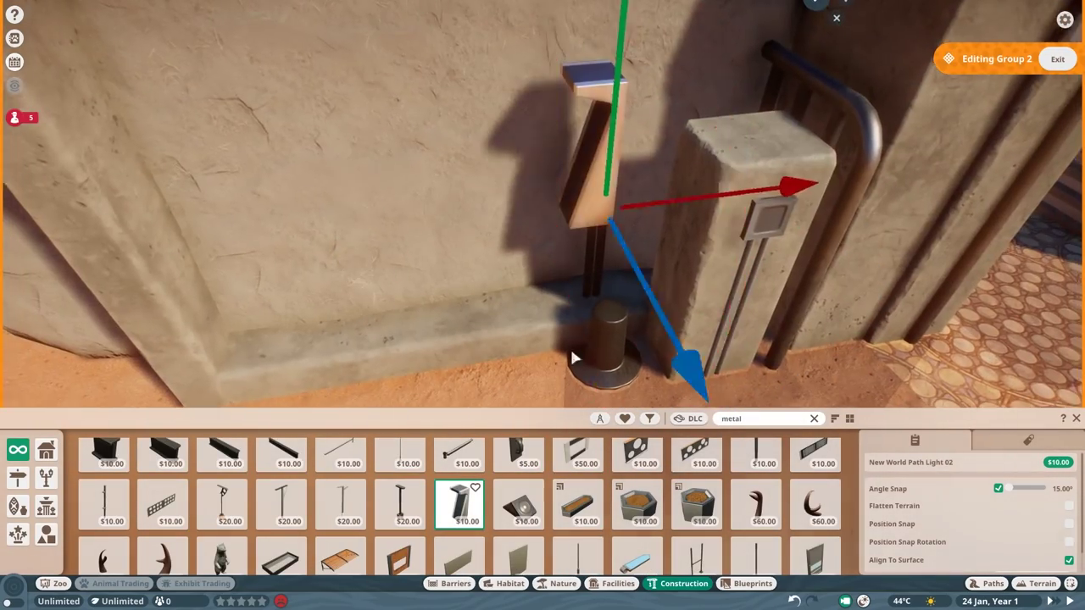
{"action": "scroll", "coordinate": [593, 508], "scroll_direction": "down", "scroll_amount": 1}
{"action": "left_click", "coordinate": [634, 513]}
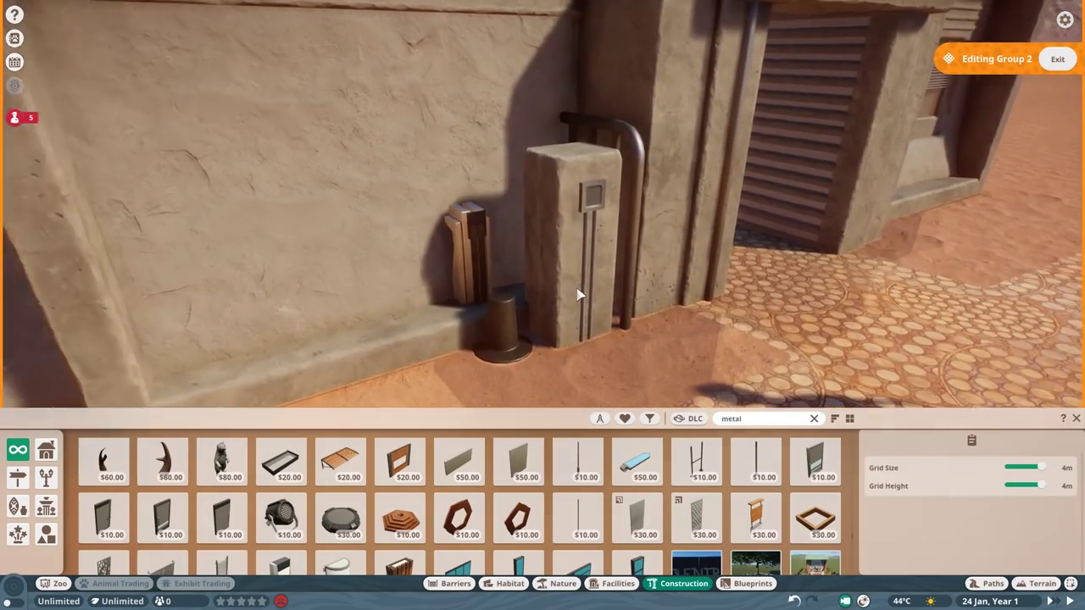
Step: Add a taller stone beam behind the short post and attach New World Sign Support Posts Single to it and the upper wall
{"action": "left_click", "coordinate": [576, 294]}
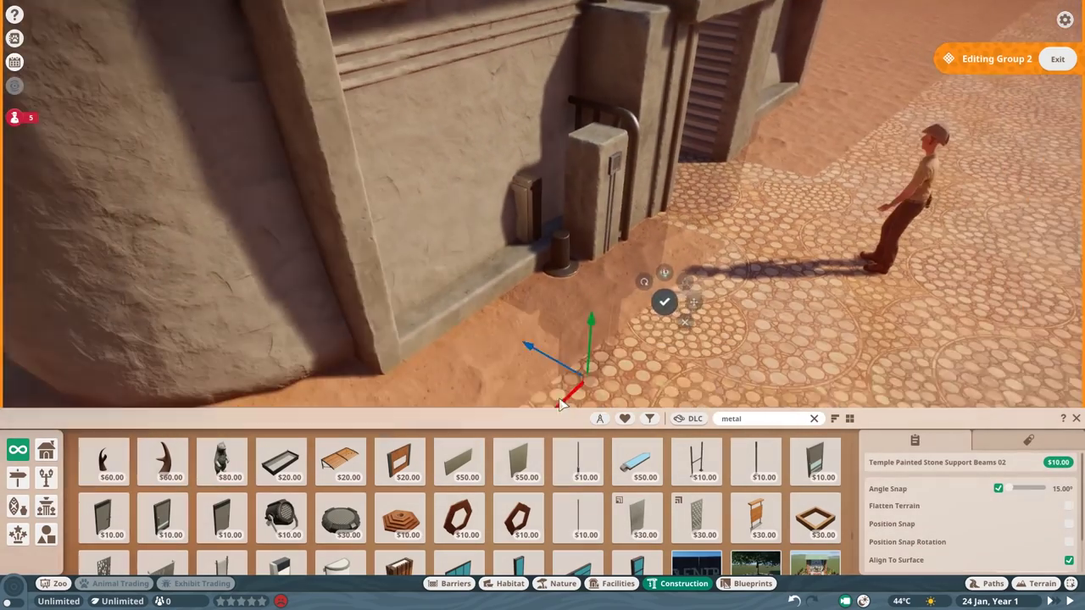
{"action": "left_click", "coordinate": [577, 458]}
{"action": "left_click", "coordinate": [755, 458]}
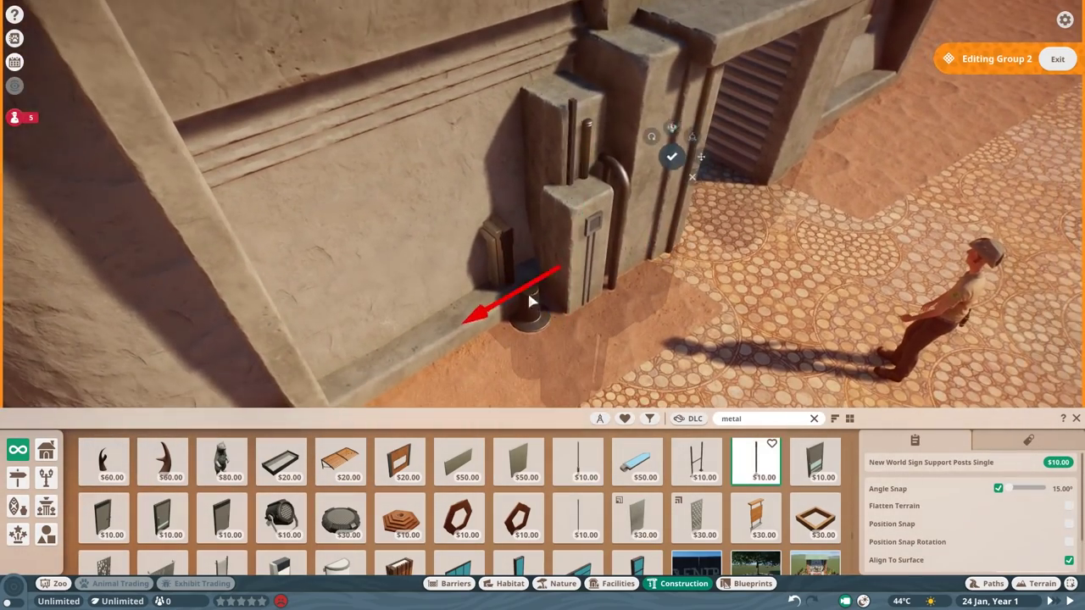
{"action": "scroll", "coordinate": [480, 209], "scroll_direction": "up", "scroll_amount": 3}
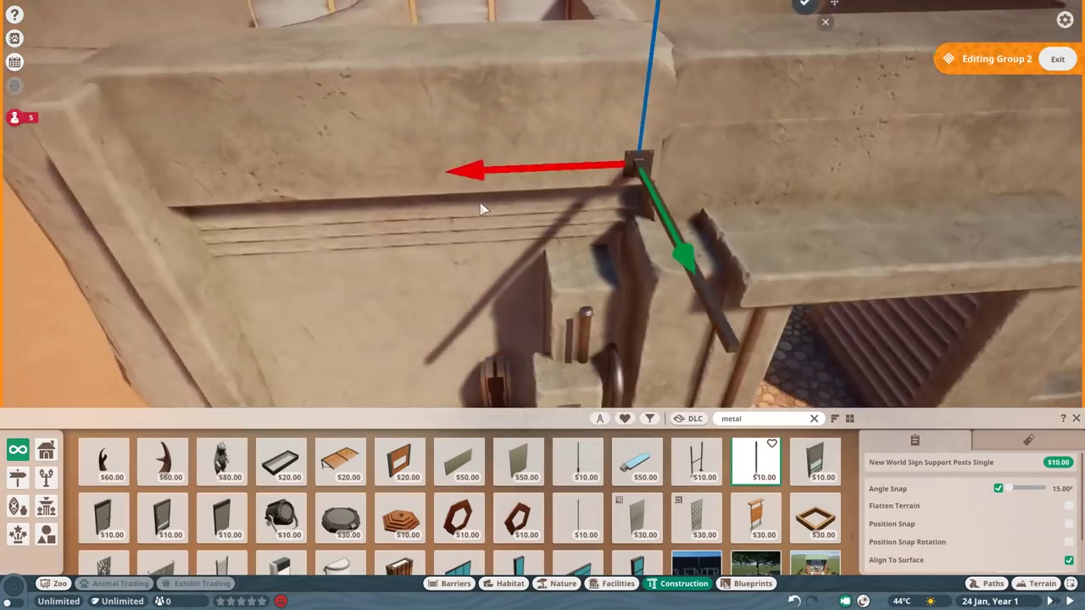
Step: Find fabric pieces and hang muted olive-brown cloth awnings over the doorway and the adjoining wall
{"action": "left_click", "coordinate": [758, 419]}
{"action": "type", "text": "fabric"}
{"action": "left_click", "coordinate": [585, 462]}
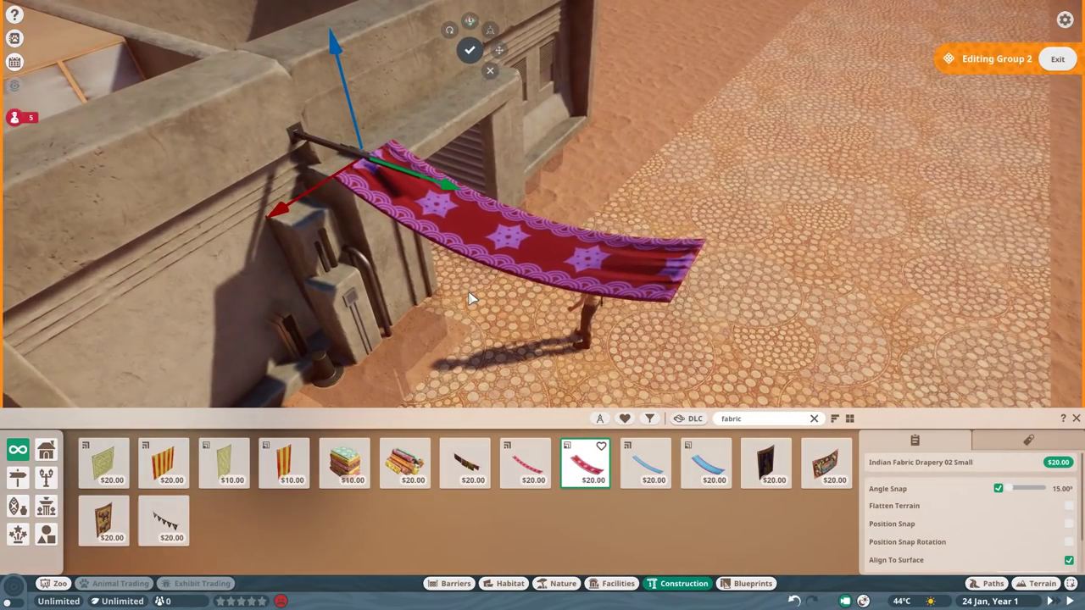
{"action": "left_click", "coordinate": [224, 461]}
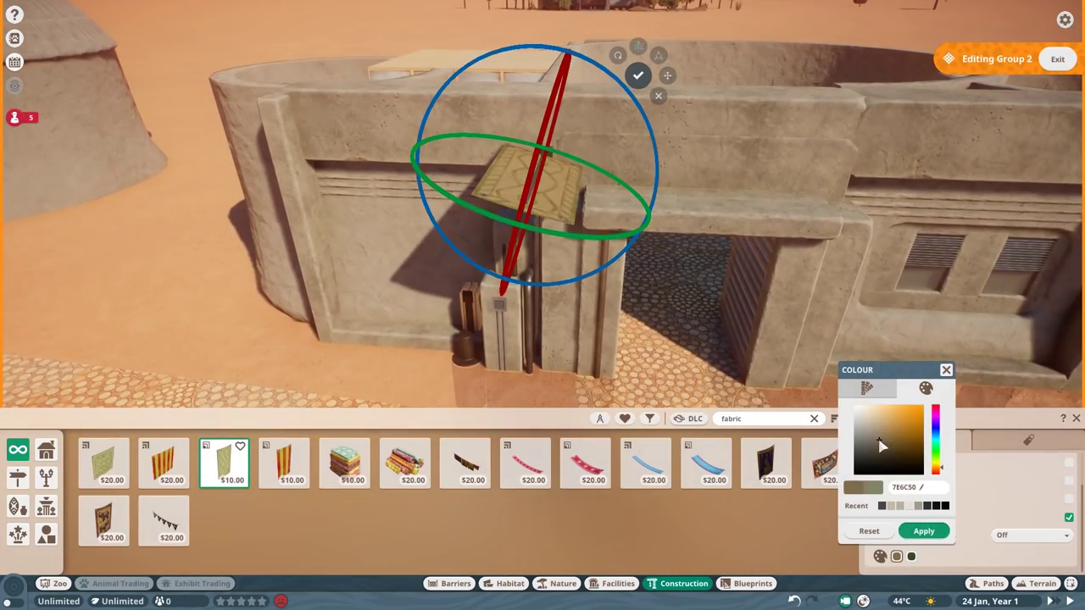
{"action": "scroll", "coordinate": [651, 260], "scroll_direction": "up", "scroll_amount": 2}
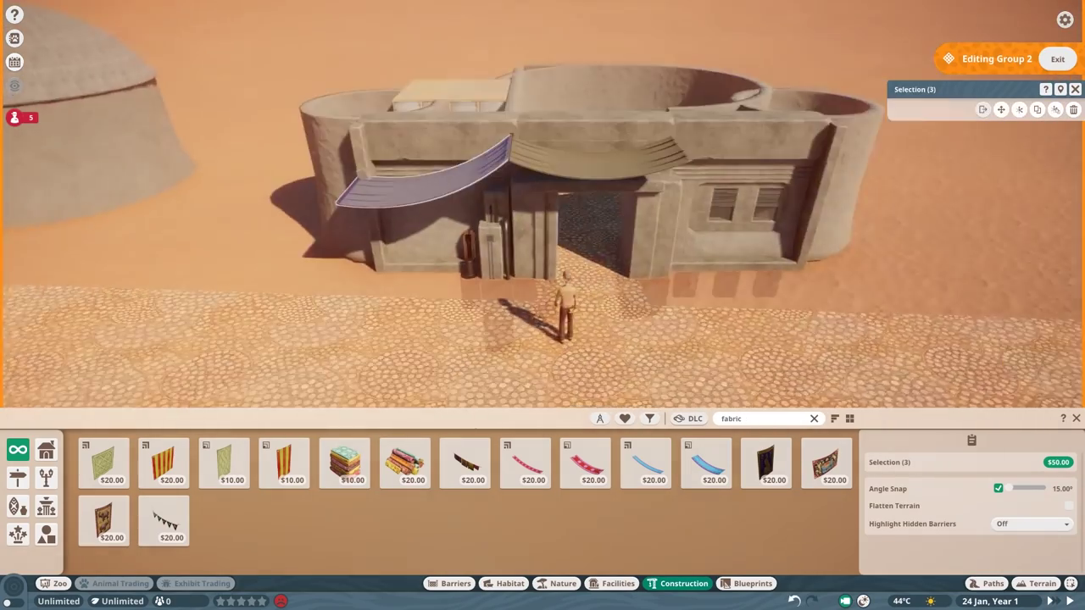
Step: Select the Painted Metal Rod Large Curve 01 on the rounded front and position a curved piece above the ribbed strip
{"action": "scroll", "coordinate": [585, 227], "scroll_direction": "up", "scroll_amount": 2}
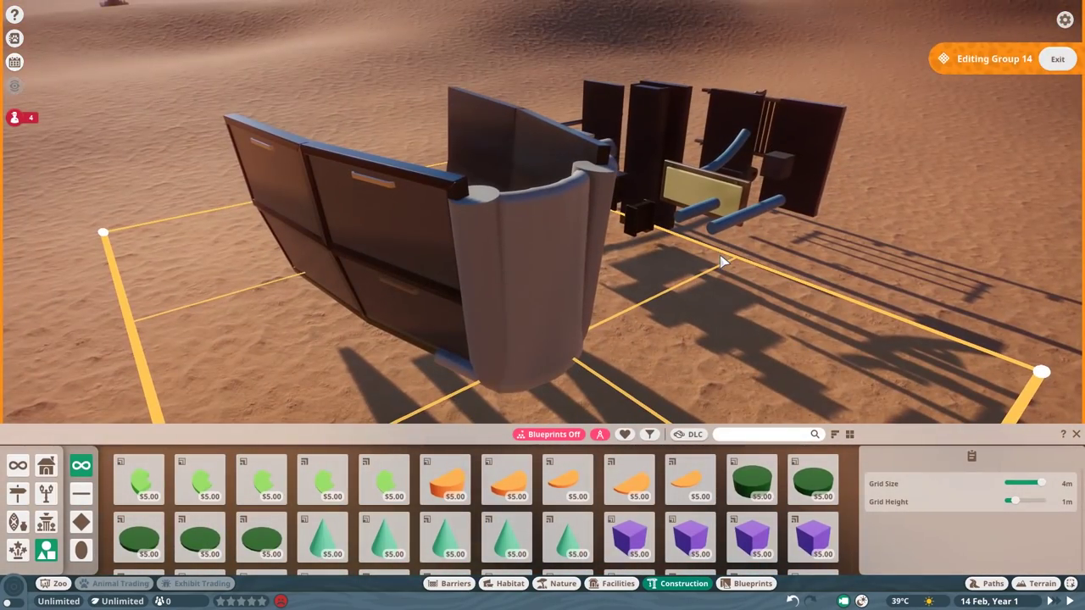
{"action": "scroll", "coordinate": [721, 262], "scroll_direction": "up", "scroll_amount": 2}
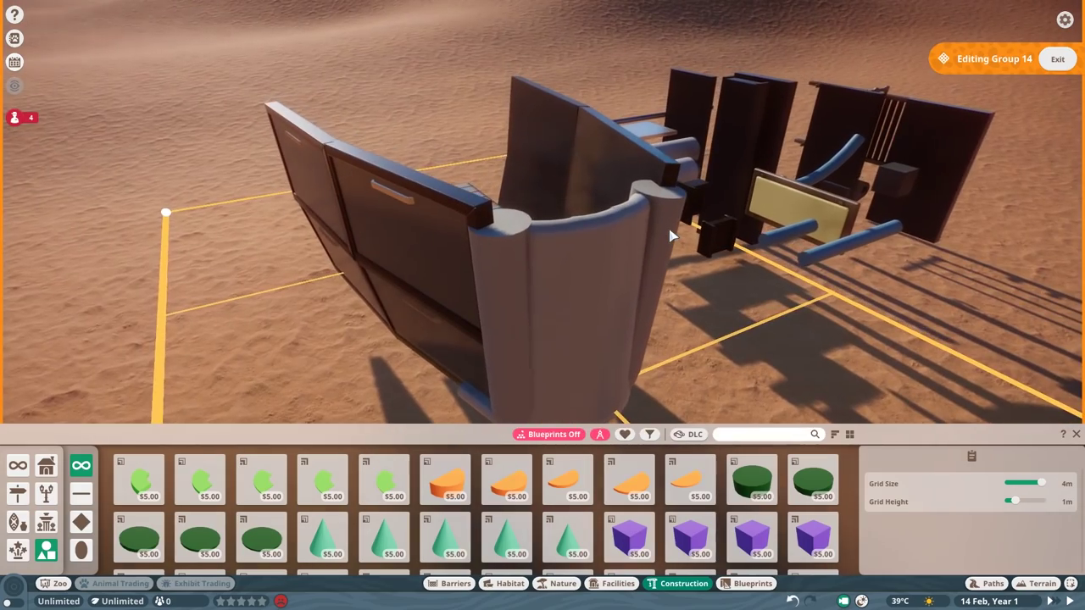
{"action": "key", "text": "q"}
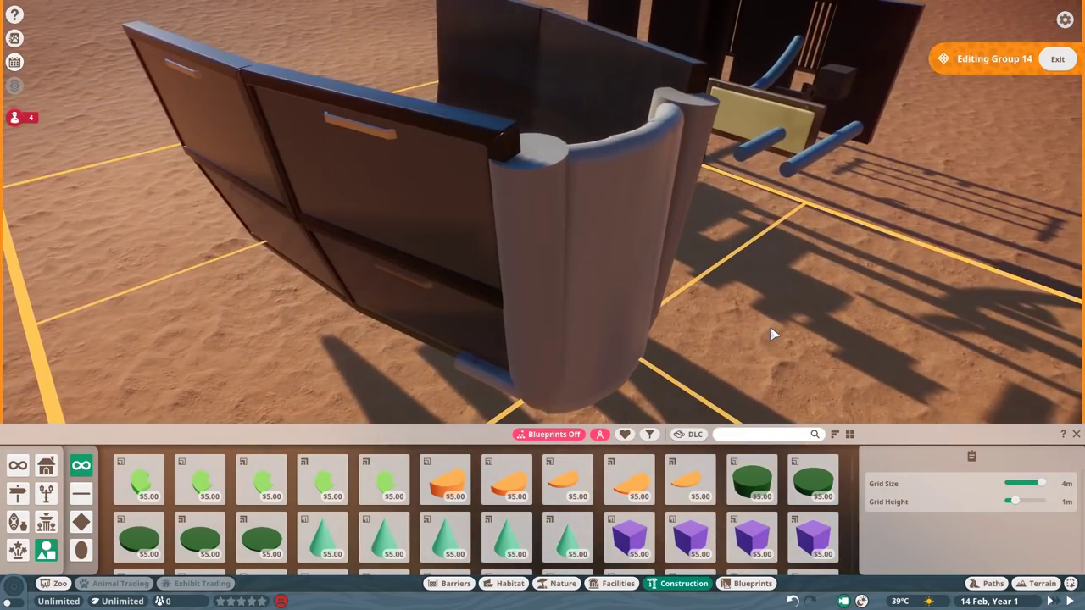
{"action": "left_click", "coordinate": [554, 234]}
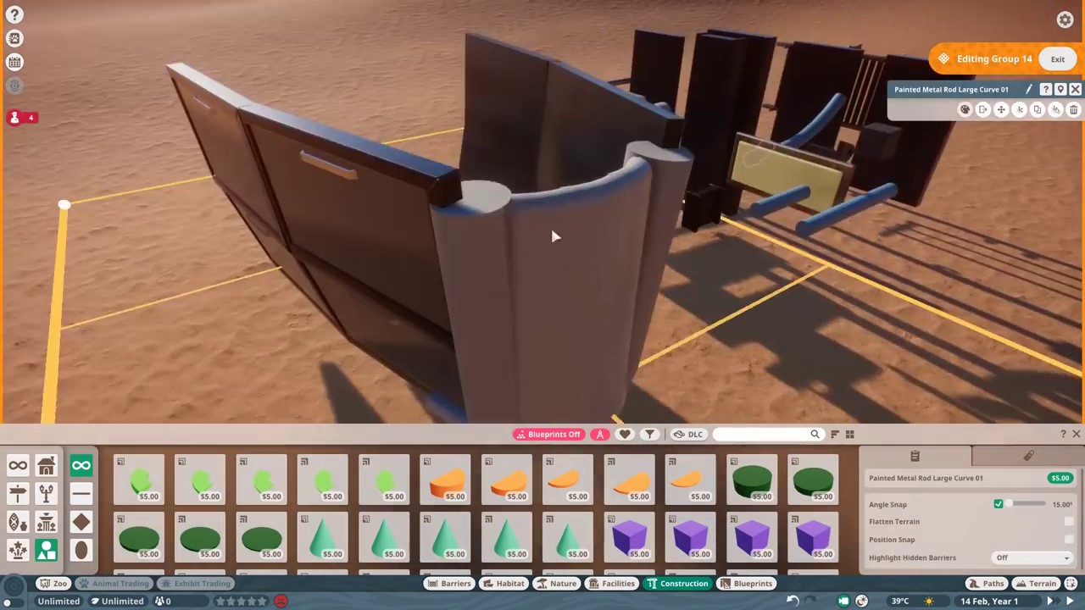
{"action": "key", "text": "q"}
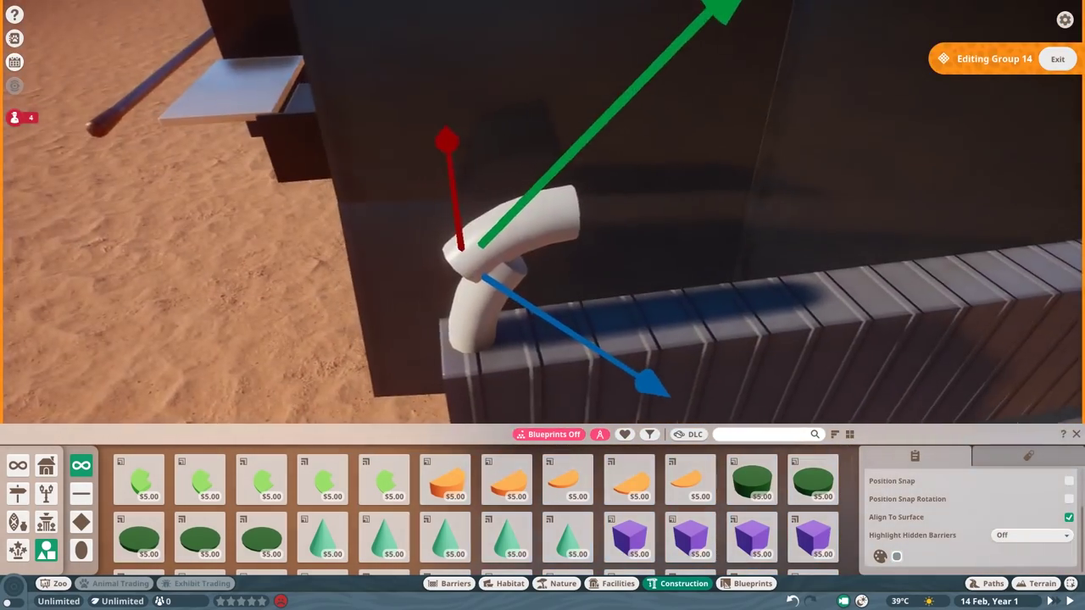
Step: Select the curved metal rods together and set matching curved pairs on both sides of the rounded front
{"action": "left_click", "coordinate": [557, 246], "text": "shift"}
{"action": "key", "text": "q"}
{"action": "left_click", "coordinate": [525, 235], "text": "shift"}
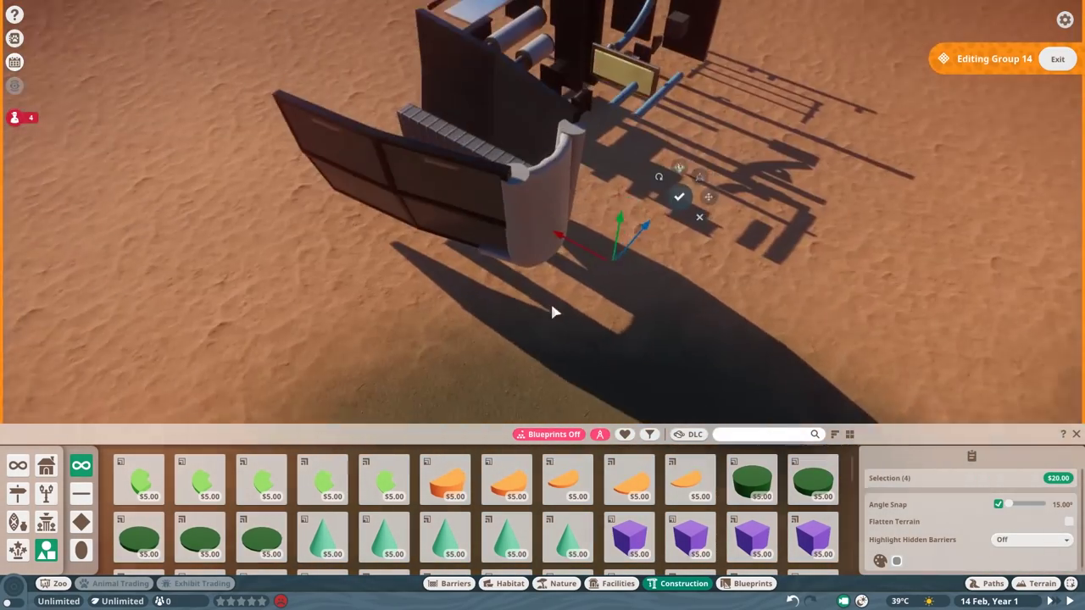
{"action": "key", "text": "ctrl+z"}
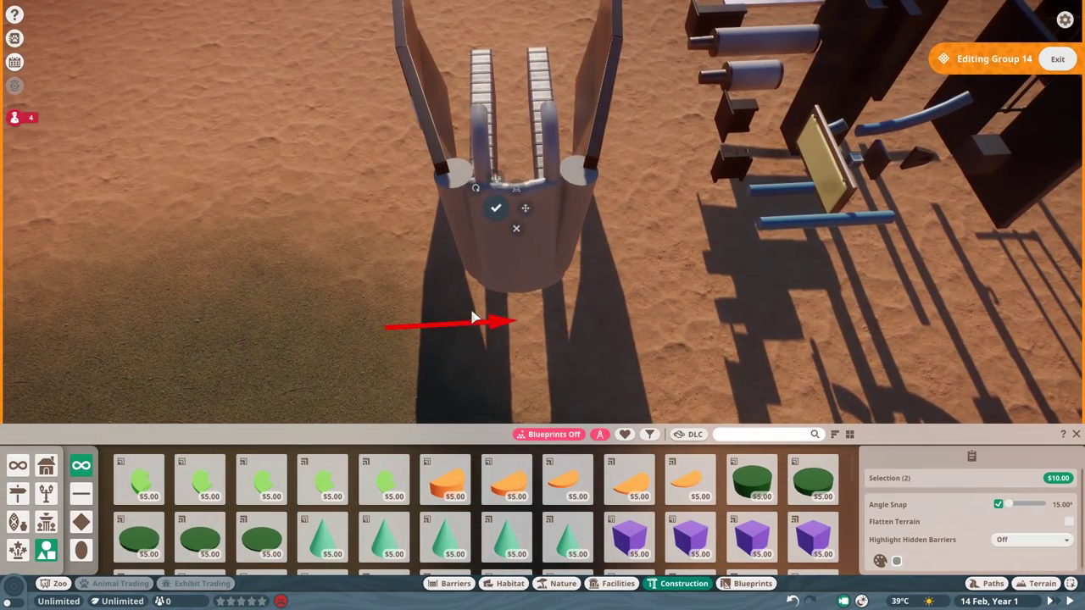
{"action": "left_click_drag", "start_coordinate": [473, 317], "coordinate": [356, 304]}
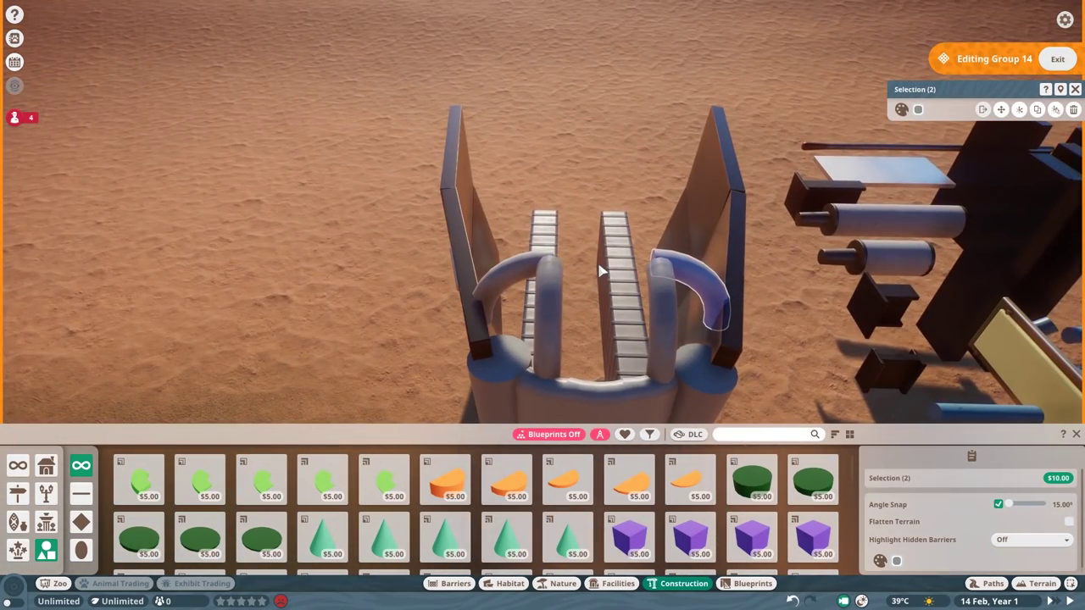
Step: Align a New World Single Door 03 with the side panel and complete the front pipe frame with curved uprights
{"action": "scroll", "coordinate": [593, 265], "scroll_direction": "up", "scroll_amount": 2}
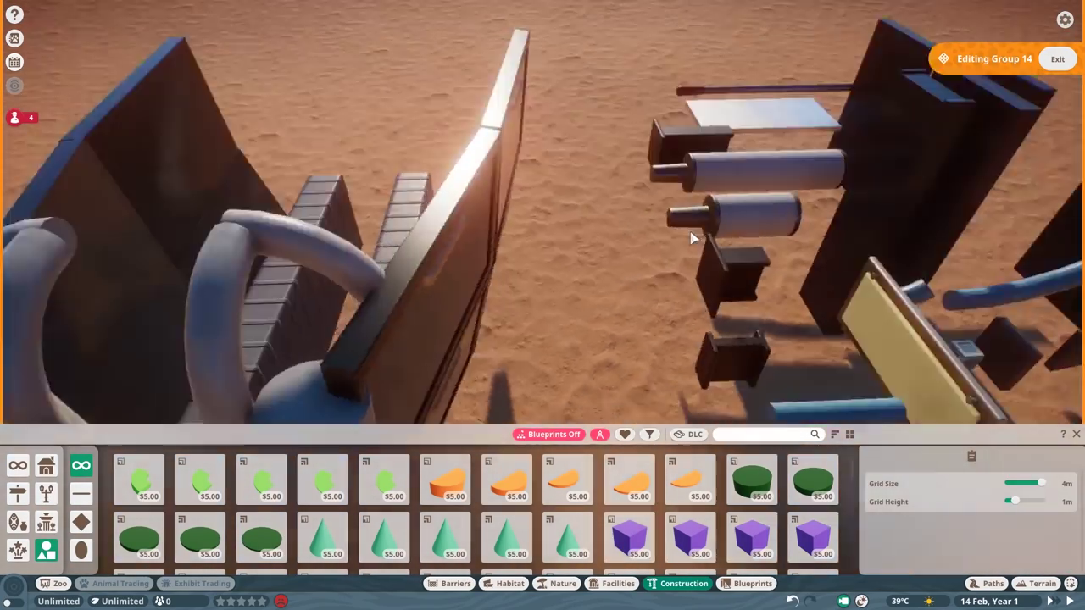
{"action": "left_click", "coordinate": [421, 150]}
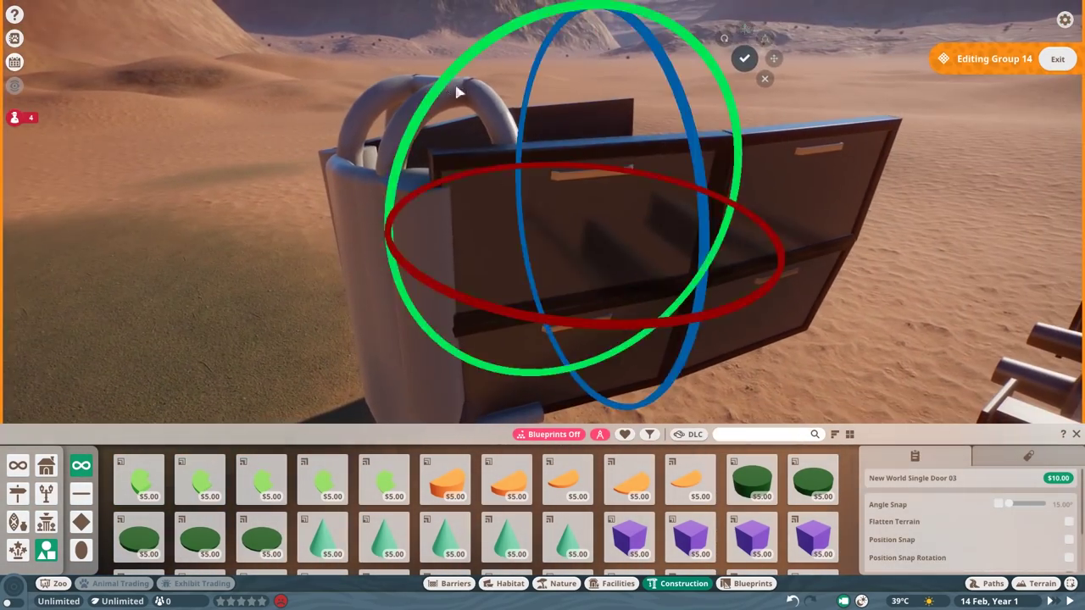
{"action": "left_click", "coordinate": [644, 118]}
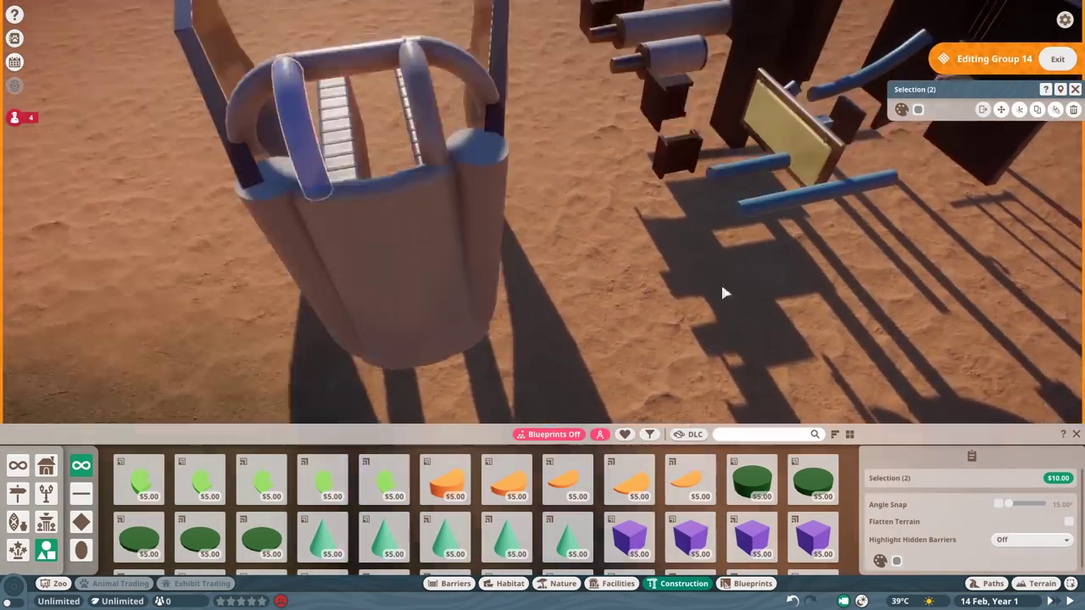
{"action": "left_click", "coordinate": [722, 292]}
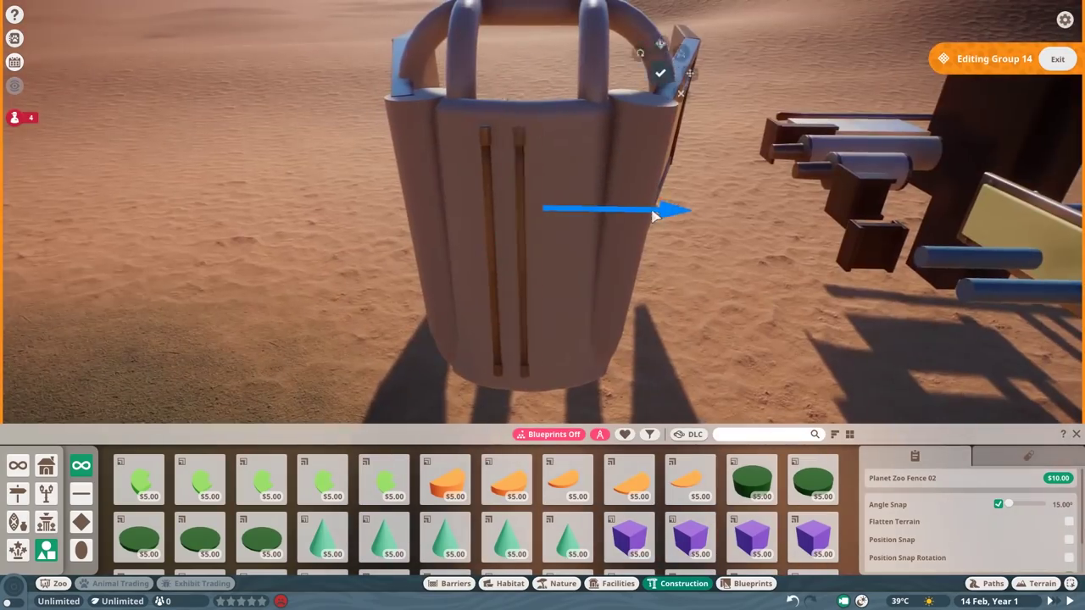
Step: Attach Planet Zoo Fence 02 strips to the rounded front and a New World Architecture Column 2m along each outer side
{"action": "left_click", "coordinate": [605, 213]}
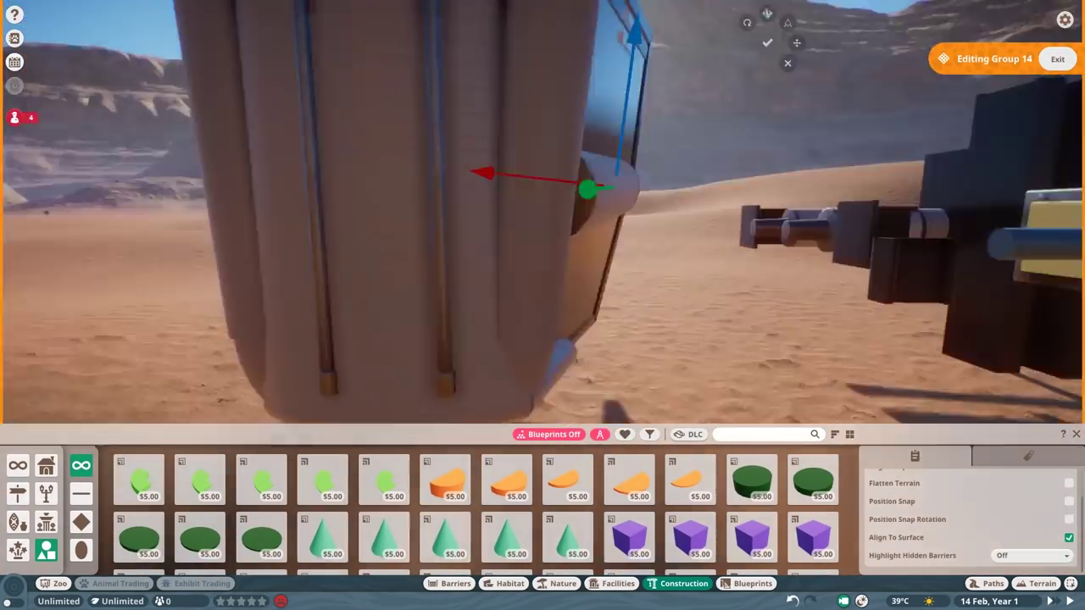
{"action": "left_click", "coordinate": [492, 194]}
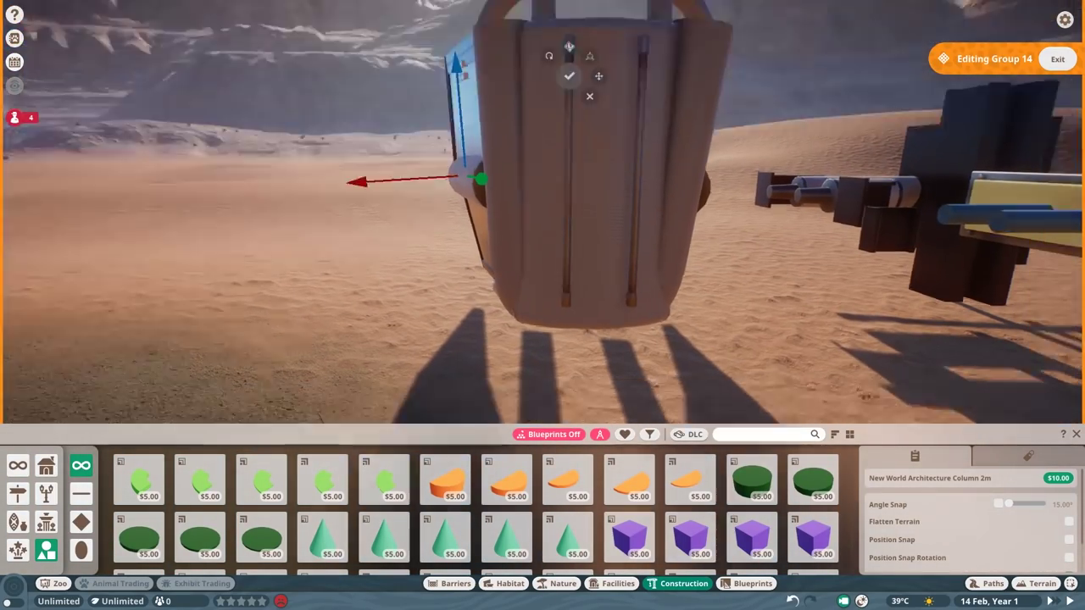
{"action": "left_click", "coordinate": [419, 293]}
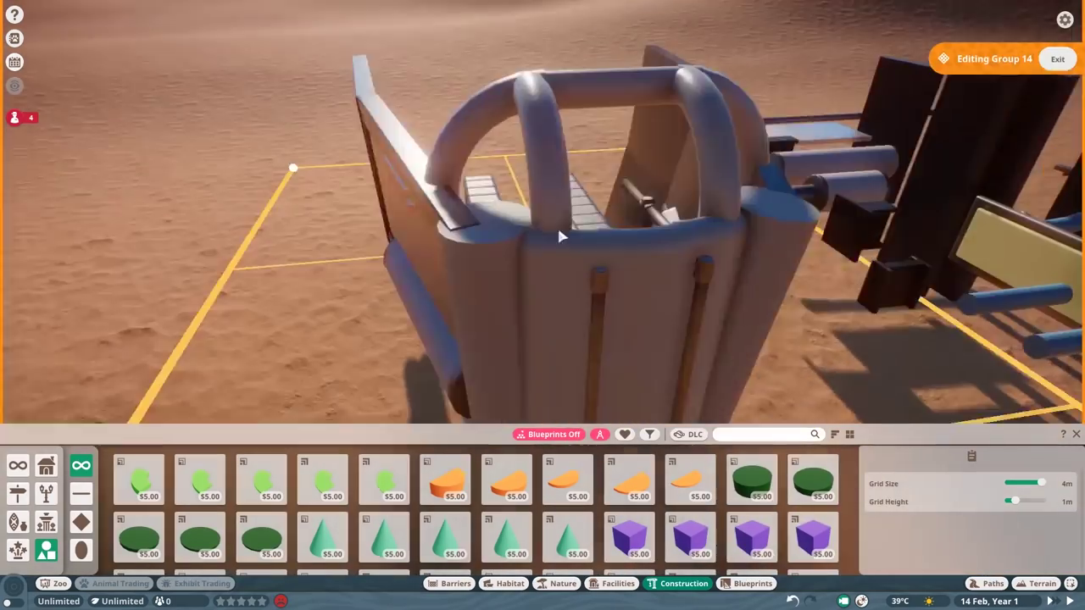
Step: Search the construction pieces for "glas" and pick a curved piece for the front pipe frame
{"action": "left_click", "coordinate": [743, 434]}
{"action": "type", "text": "glas"}
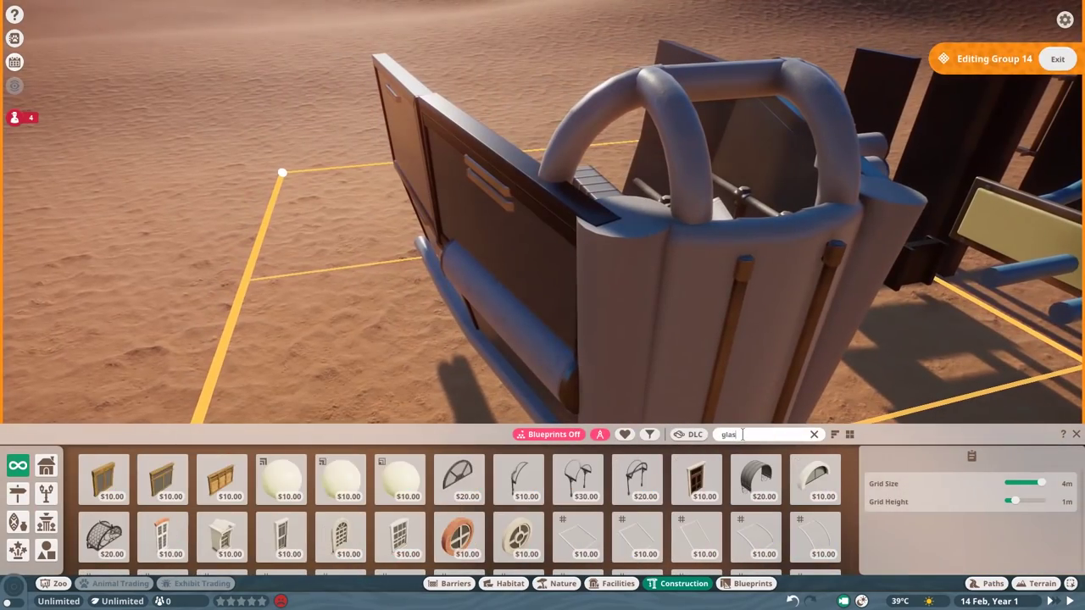
{"action": "left_click", "coordinate": [519, 479]}
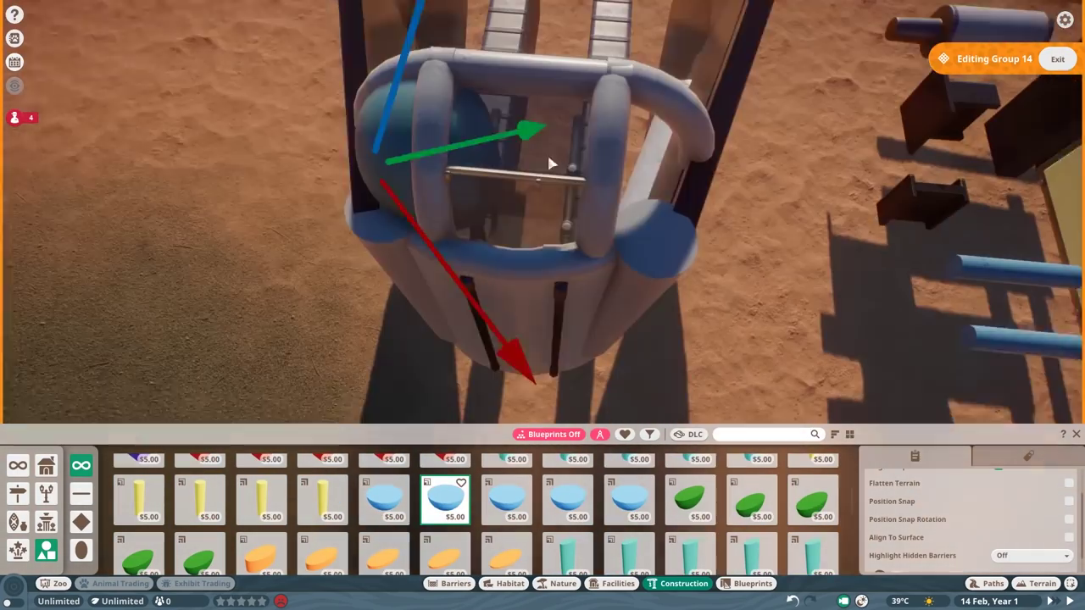
Step: Recolour the Planet Zoo Primitive Hemisphere 02 dark and fit it inside one end of the front pipe frame
{"action": "left_click", "coordinate": [880, 556]}
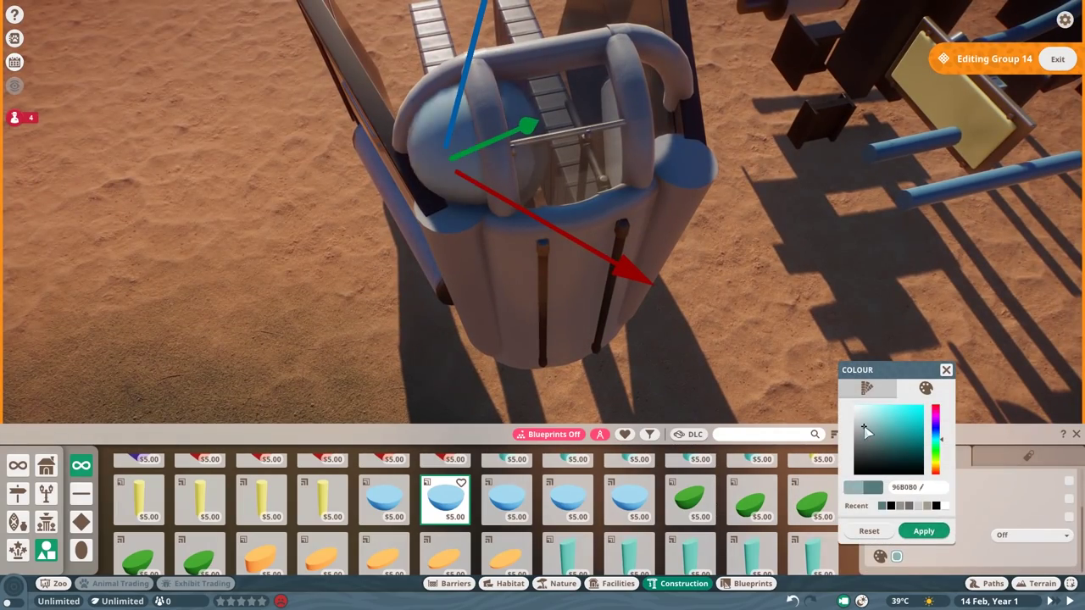
{"action": "key", "text": "Escape"}
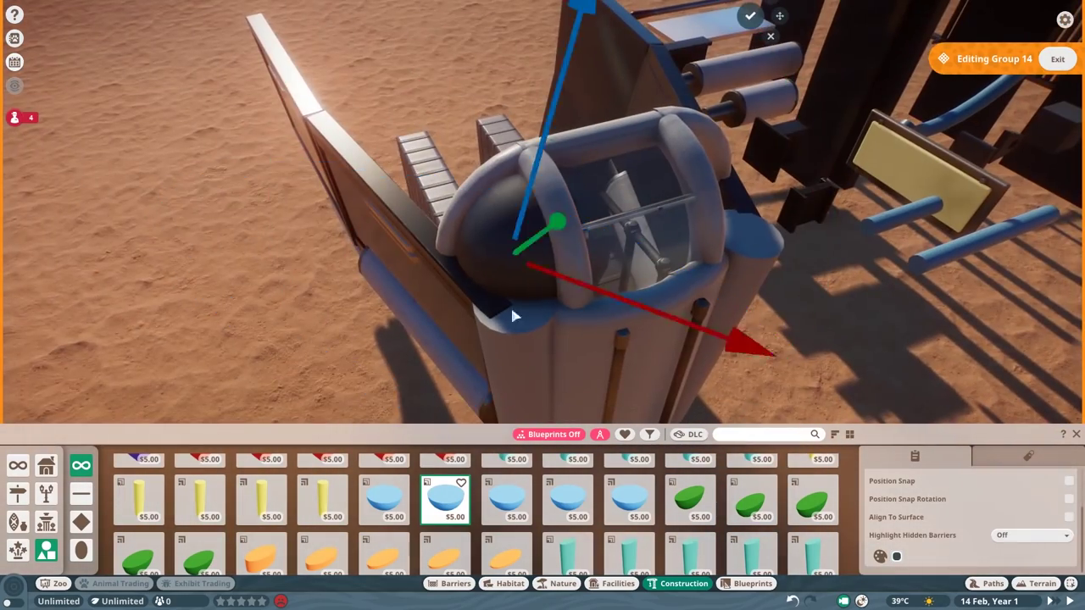
{"action": "left_click", "coordinate": [457, 222]}
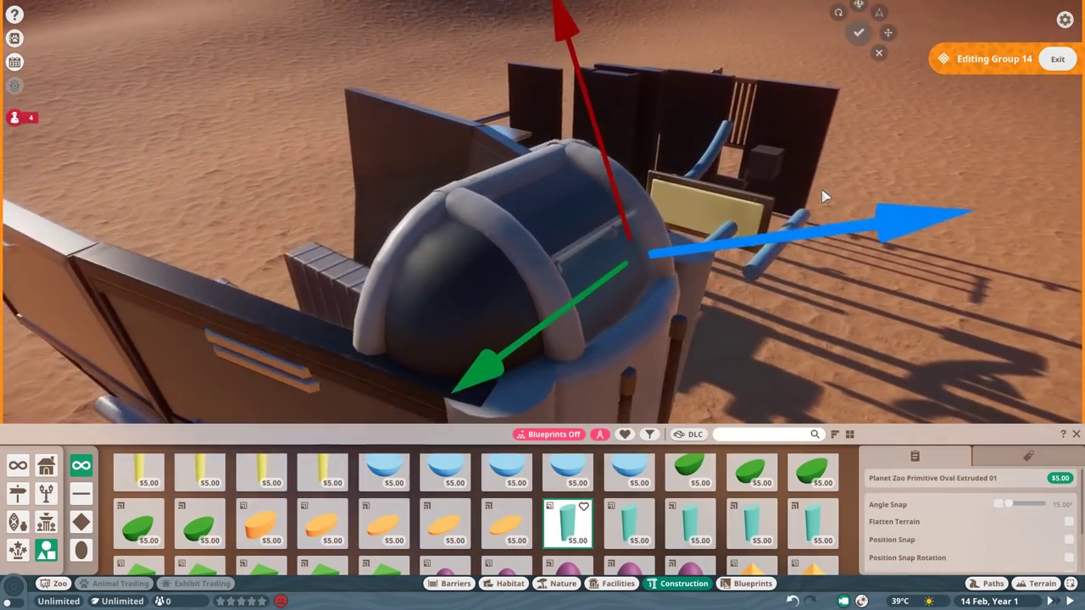
Step: Place a Planet Zoo Primitive Oval Extruded 01 in the front canopy and fit a second dark hemisphere at the opposite end
{"action": "left_click", "coordinate": [575, 199]}
{"action": "scroll", "coordinate": [551, 165], "scroll_direction": "up", "scroll_amount": 3}
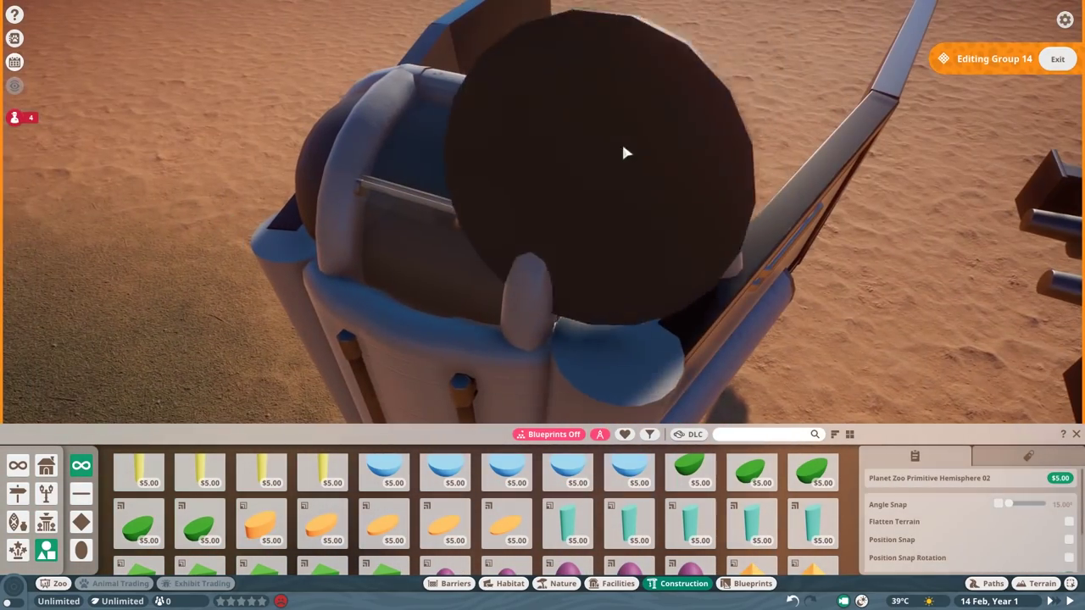
{"action": "left_click", "coordinate": [544, 285]}
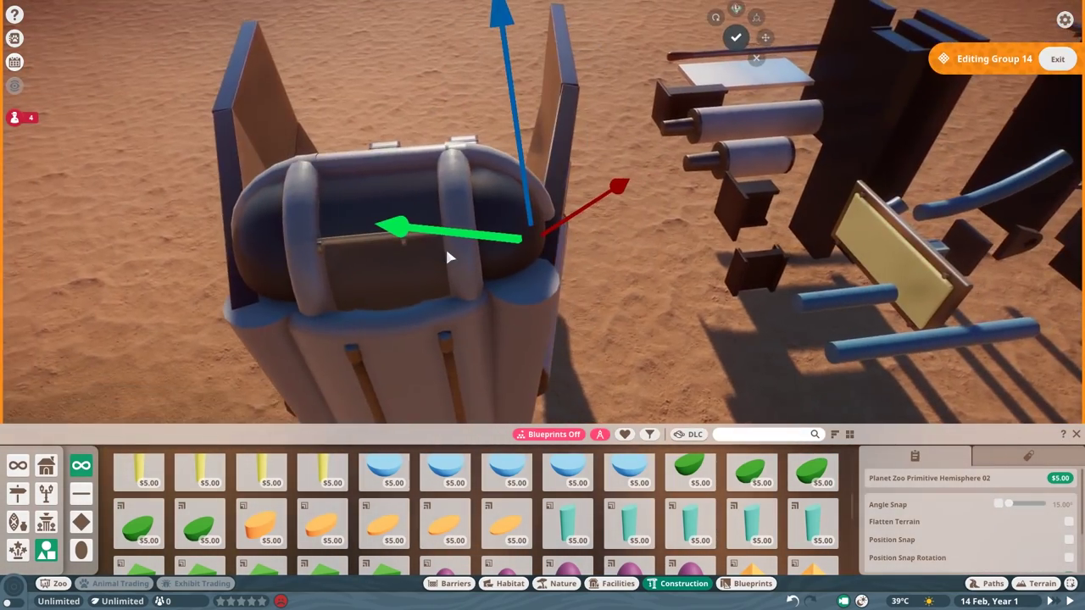
Step: Duplicate the five-piece curved pipe arch and space the copies behind the front canopy
{"action": "left_click", "coordinate": [334, 234]}
{"action": "left_click", "coordinate": [335, 238]}
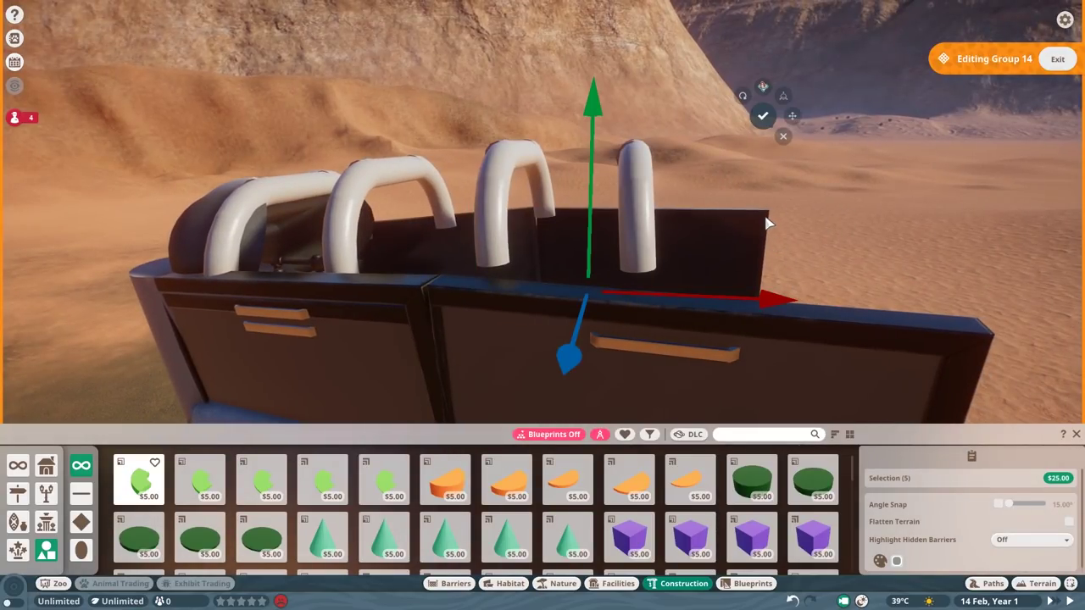
{"action": "key", "text": "z"}
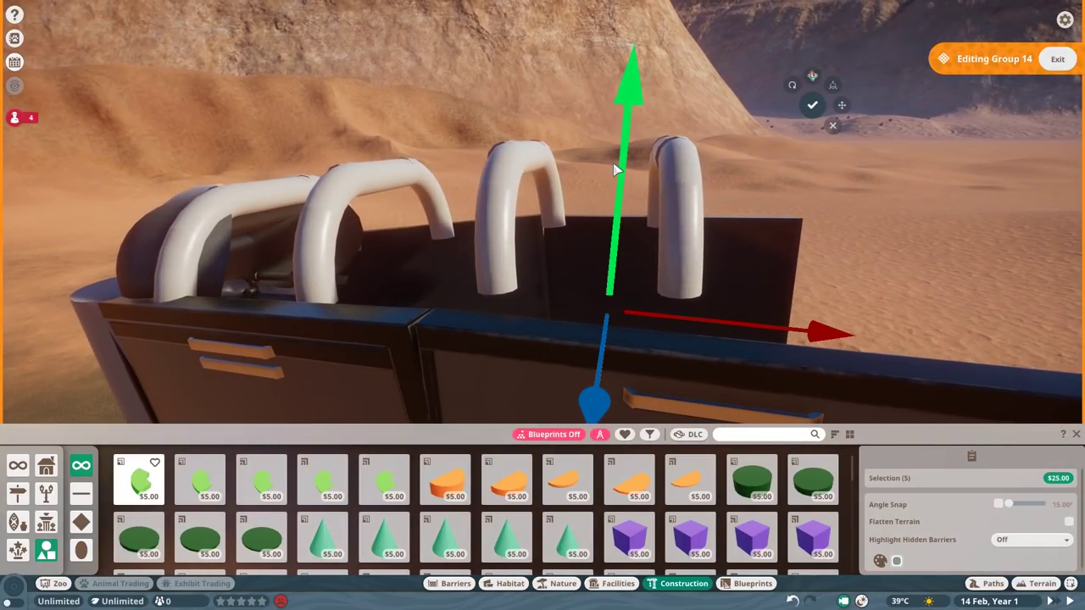
{"action": "key", "text": "Escape"}
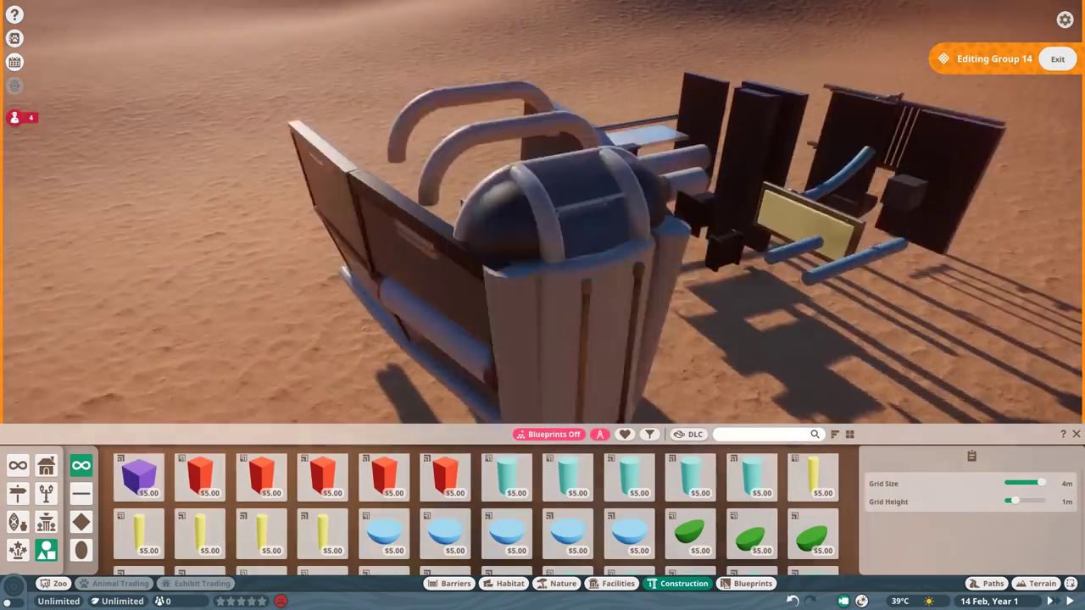
Step: Try to cover the pipe arches with a rotated copy of the New World Sign Editable 01
{"action": "left_click", "coordinate": [848, 195]}
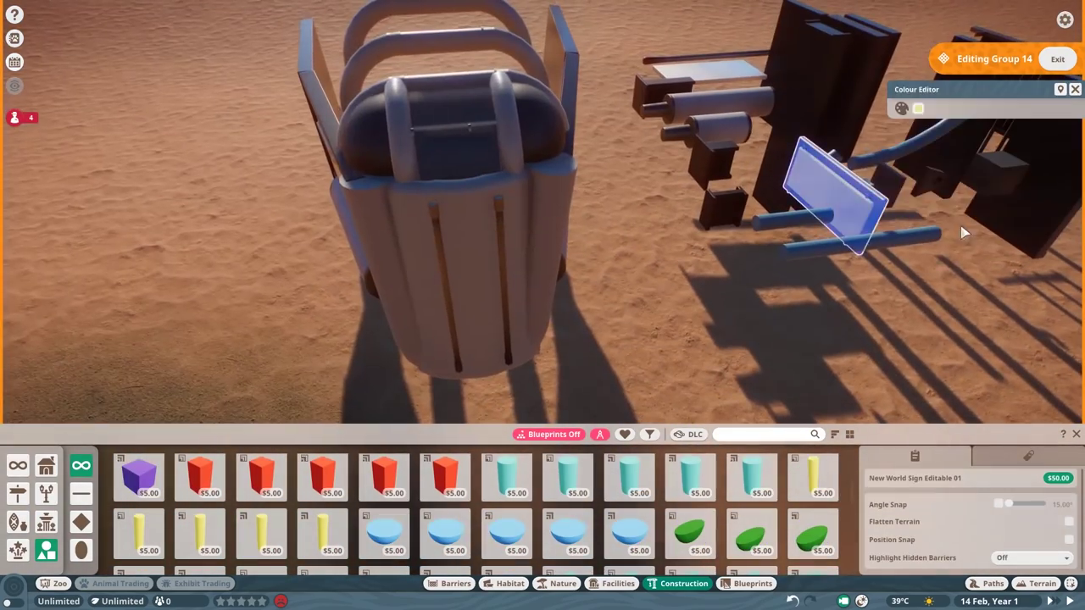
{"action": "key", "text": "z"}
{"action": "key", "text": "z"}
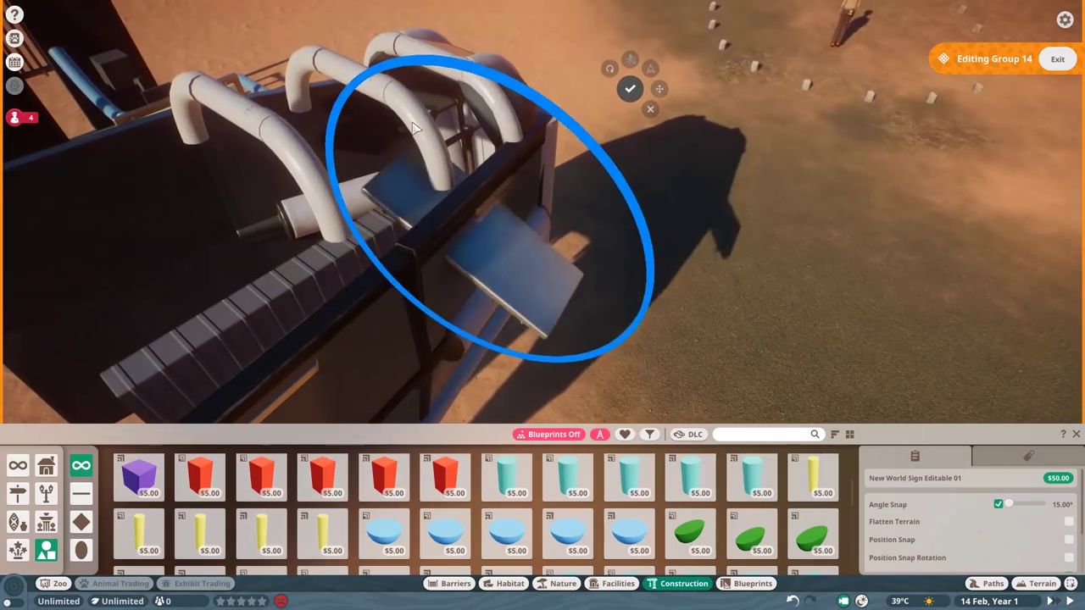
{"action": "key", "text": "z"}
{"action": "key", "text": "z"}
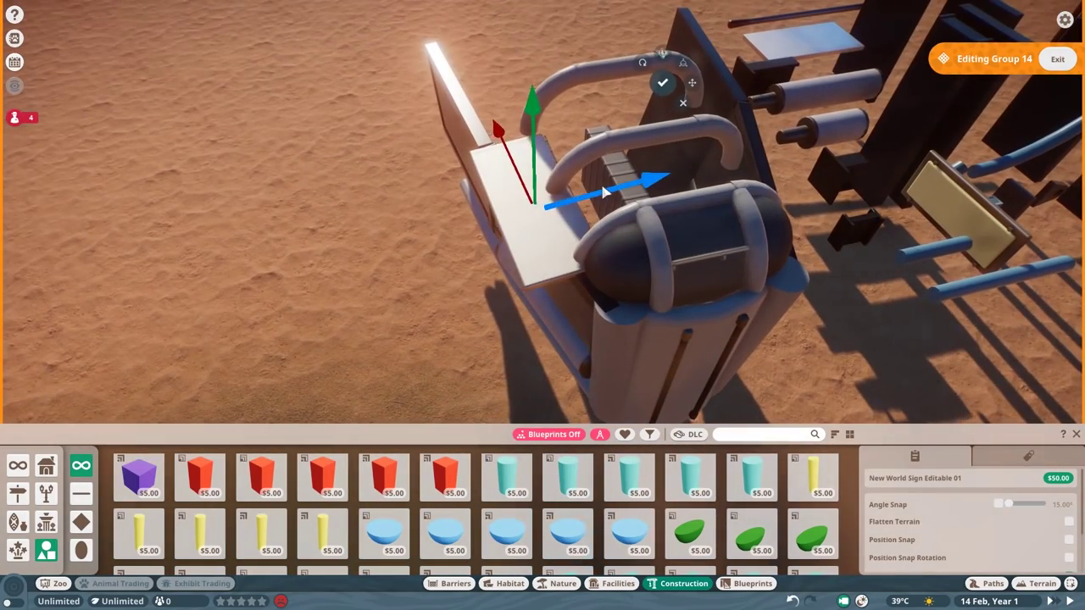
Step: Lay flat New World Architecture Beam Painted 0.5m pieces side by side as a roof between the rear pipe arches
{"action": "scroll", "coordinate": [505, 508], "scroll_direction": "down", "scroll_amount": 2}
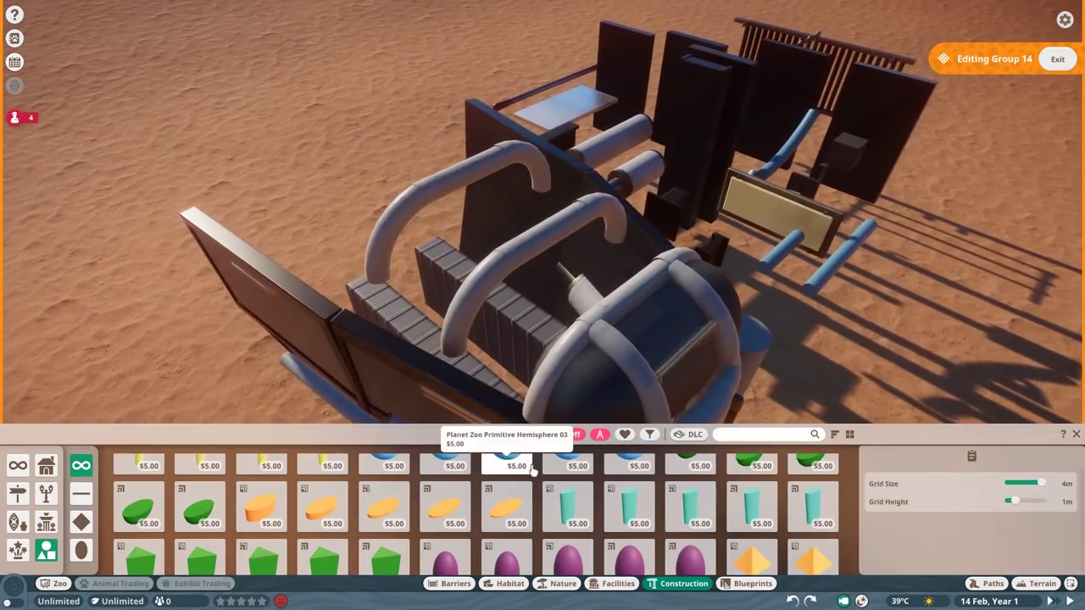
{"action": "left_click", "coordinate": [479, 269]}
{"action": "key", "text": "z"}
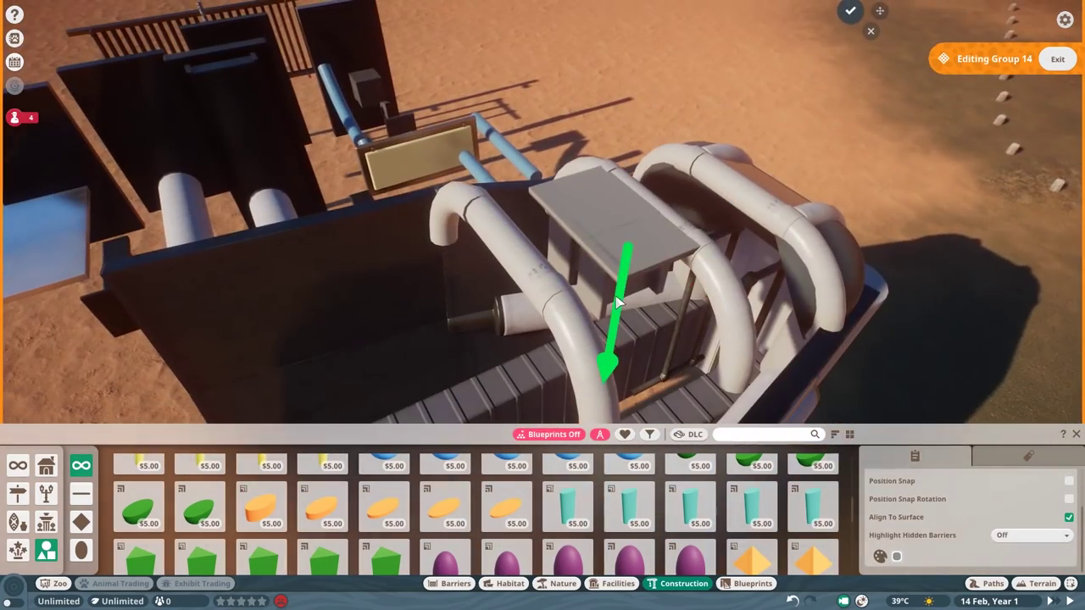
{"action": "left_click", "coordinate": [595, 123], "text": "ctrl"}
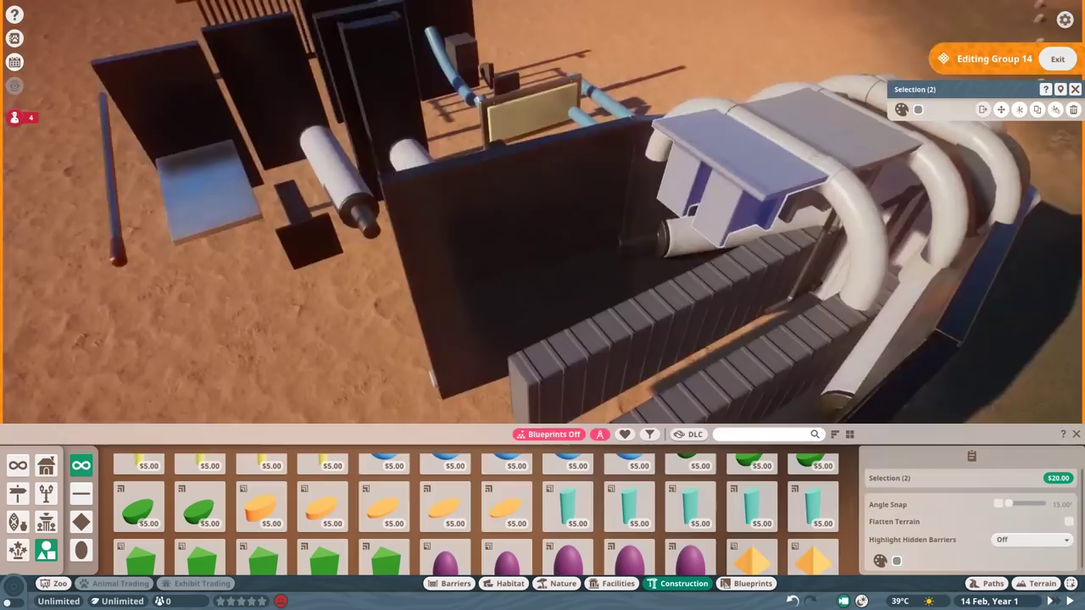
{"action": "key", "text": "a"}
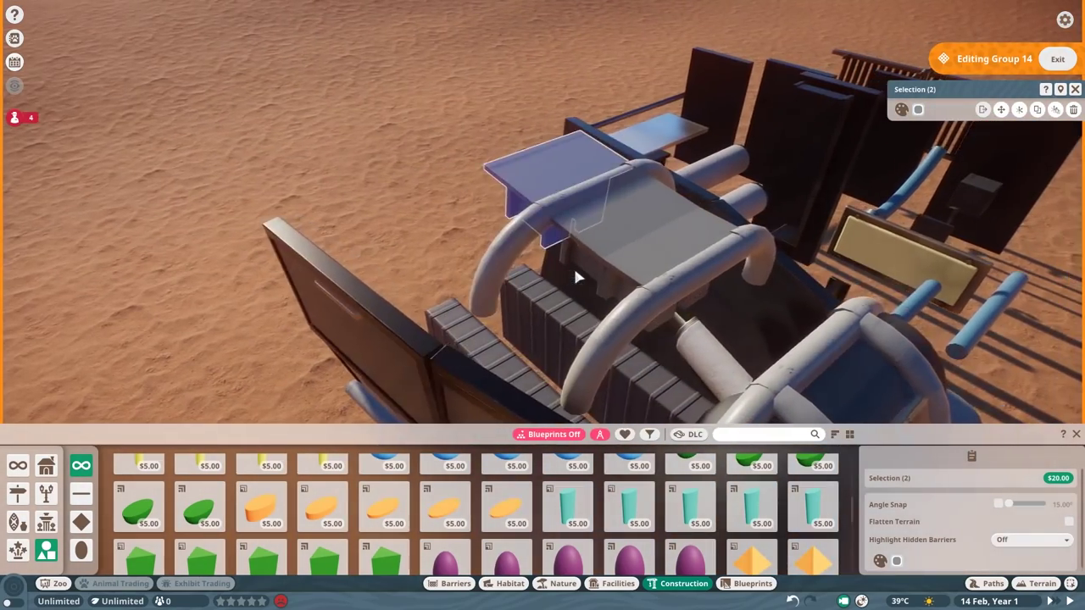
Step: Tilt New World Architecture Beam Painted 0.5m pieces downward along both sides of the flat roof between the rear pipe arches
{"action": "left_click", "coordinate": [576, 272]}
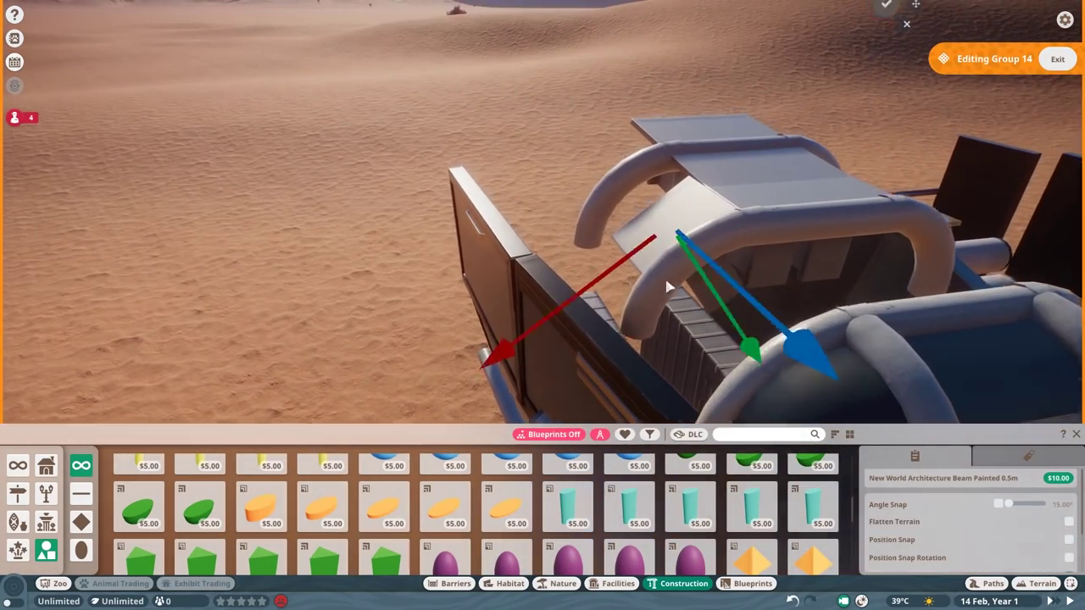
{"action": "key", "text": "q"}
{"action": "scroll", "coordinate": [552, 245], "scroll_direction": "up", "scroll_amount": 3}
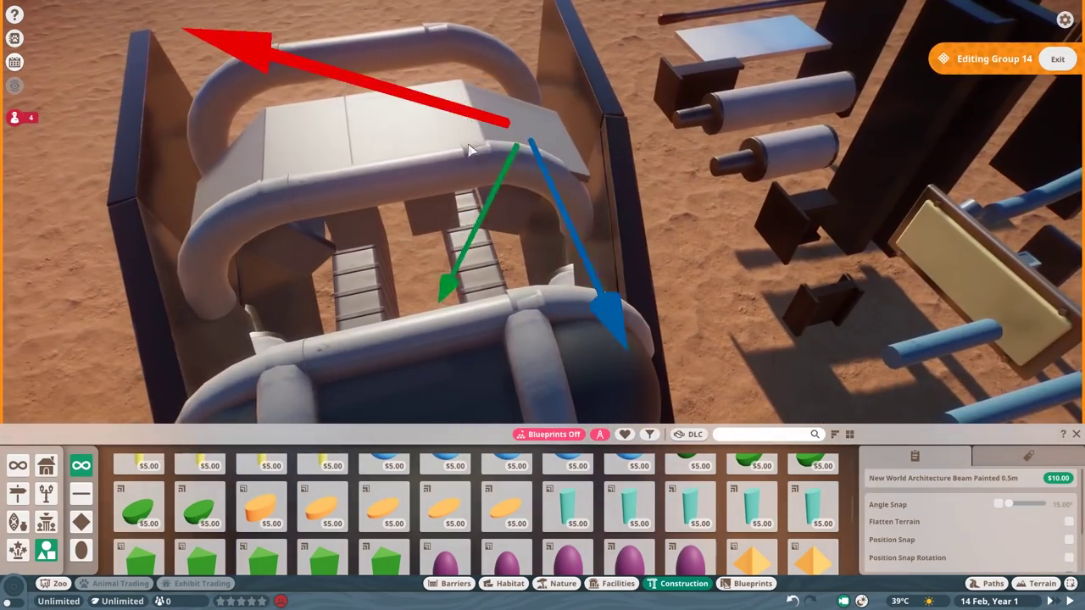
{"action": "scroll", "coordinate": [307, 75], "scroll_direction": "up", "scroll_amount": 3}
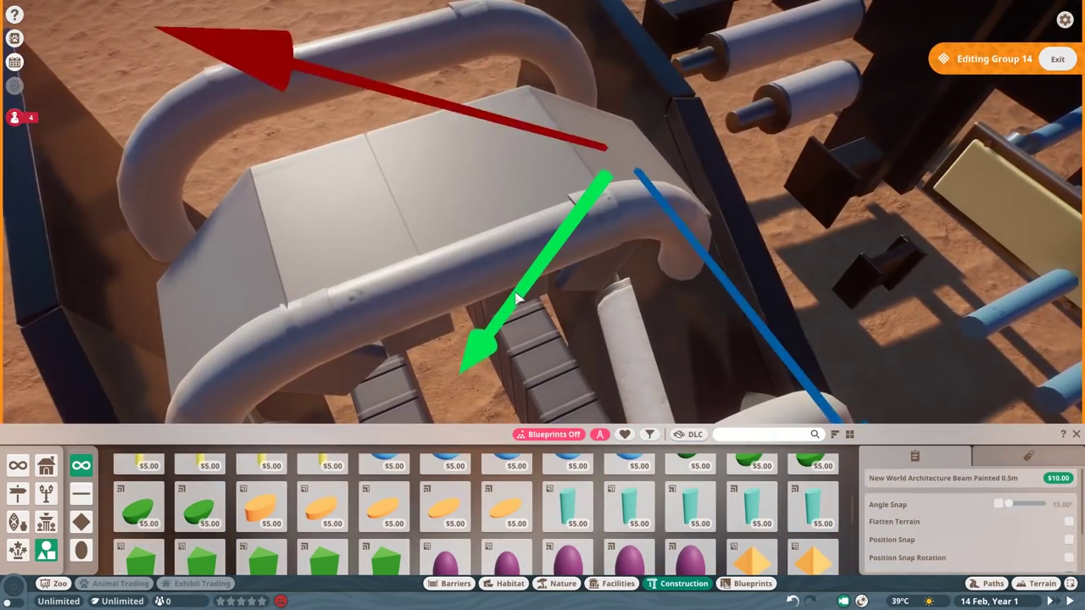
{"action": "key", "text": "Escape"}
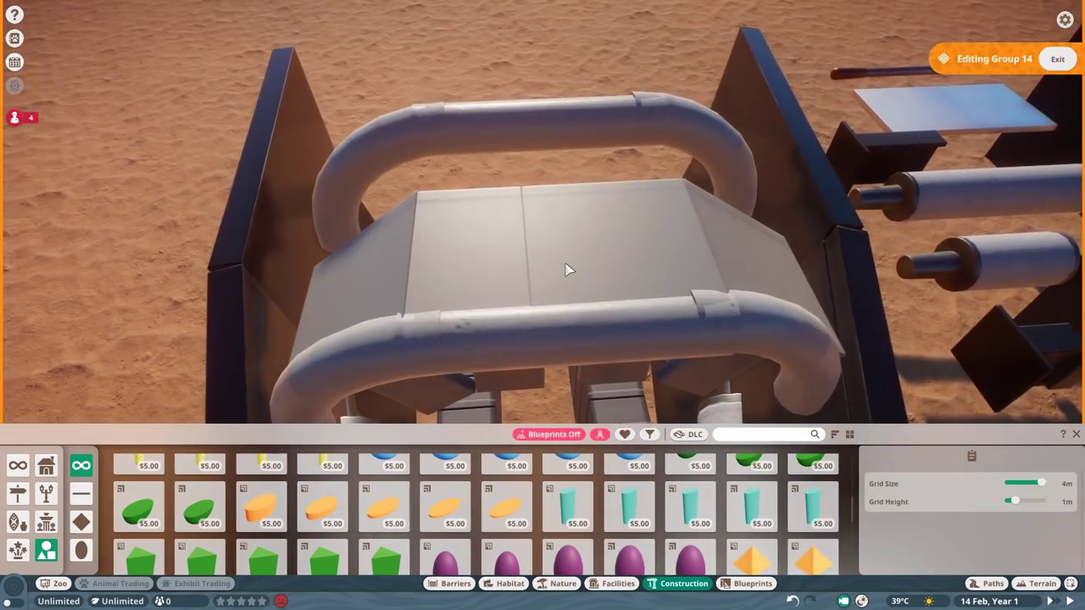
Step: Duplicate the four-beam roof section and position the copy behind the rearmost pipe arch
{"action": "left_click", "coordinate": [586, 104]}
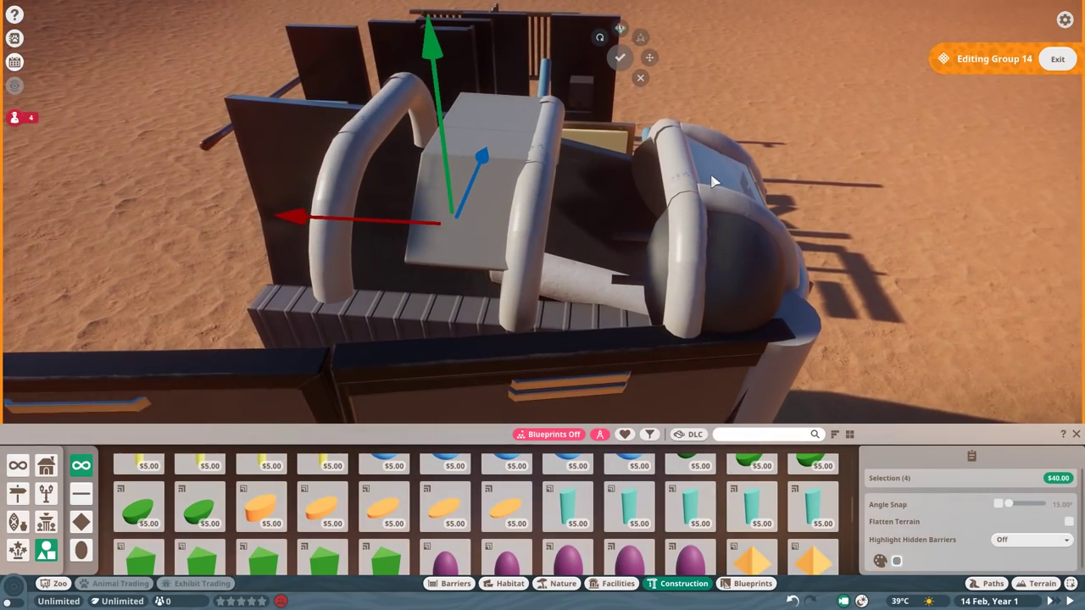
{"action": "scroll", "coordinate": [712, 181], "scroll_direction": "up", "scroll_amount": 3}
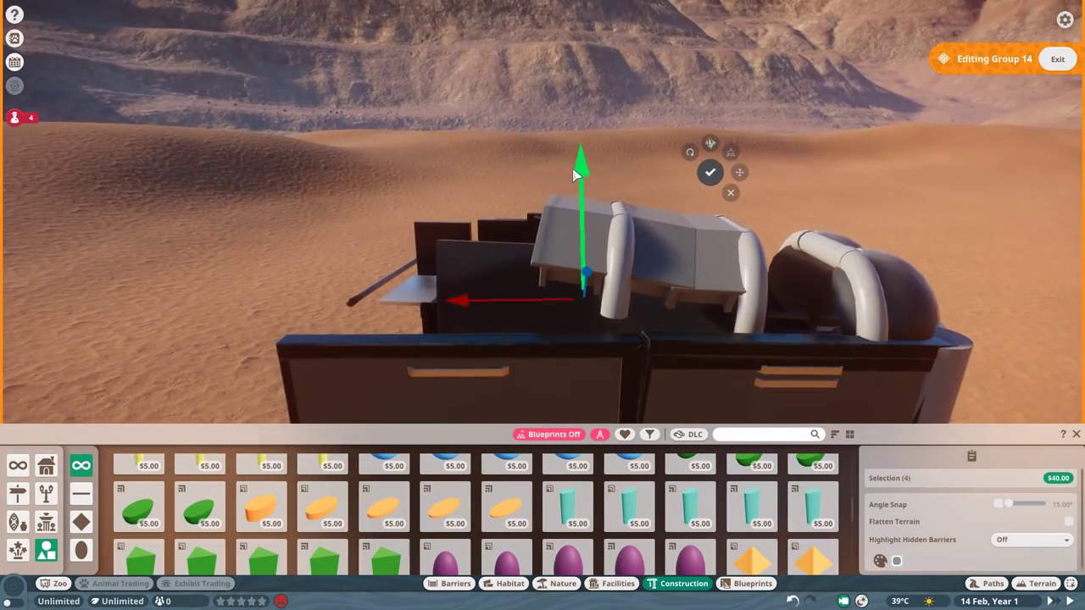
{"action": "left_click", "coordinate": [803, 128]}
Step: Connect the beam-covered pipe arches to the front canopy with parallel Painted Metal Rod Large 1m pieces
{"action": "left_click", "coordinate": [442, 288]}
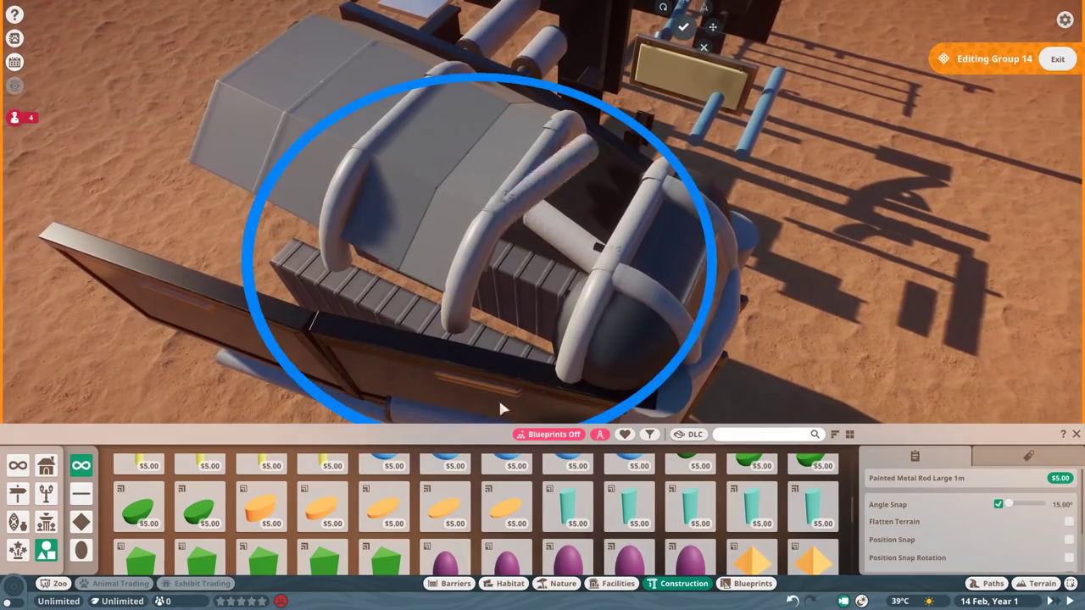
{"action": "key", "text": "e"}
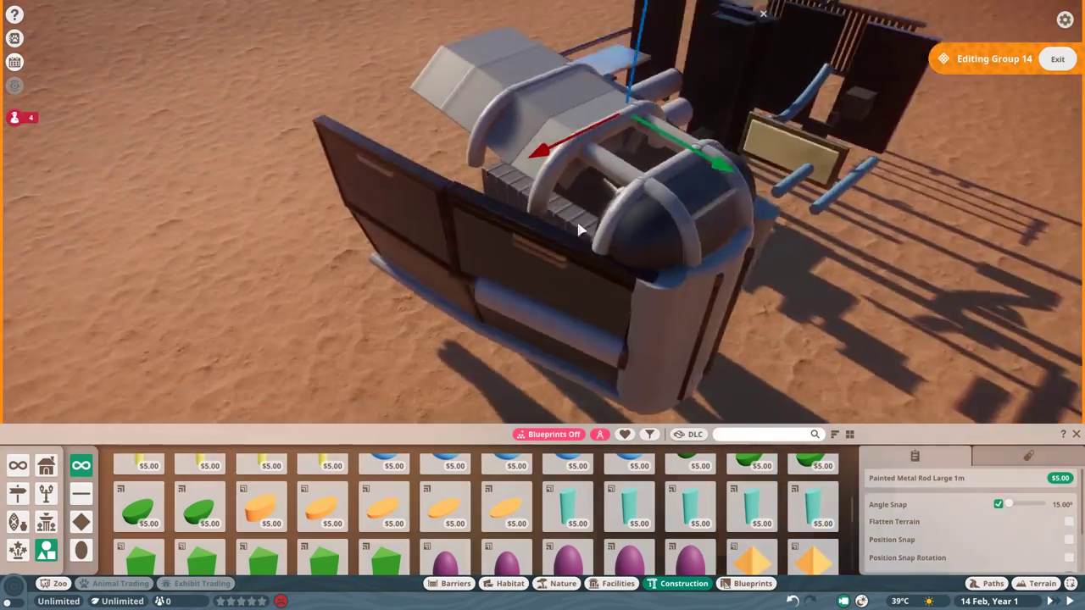
{"action": "key", "text": "Escape"}
{"action": "key", "text": "e"}
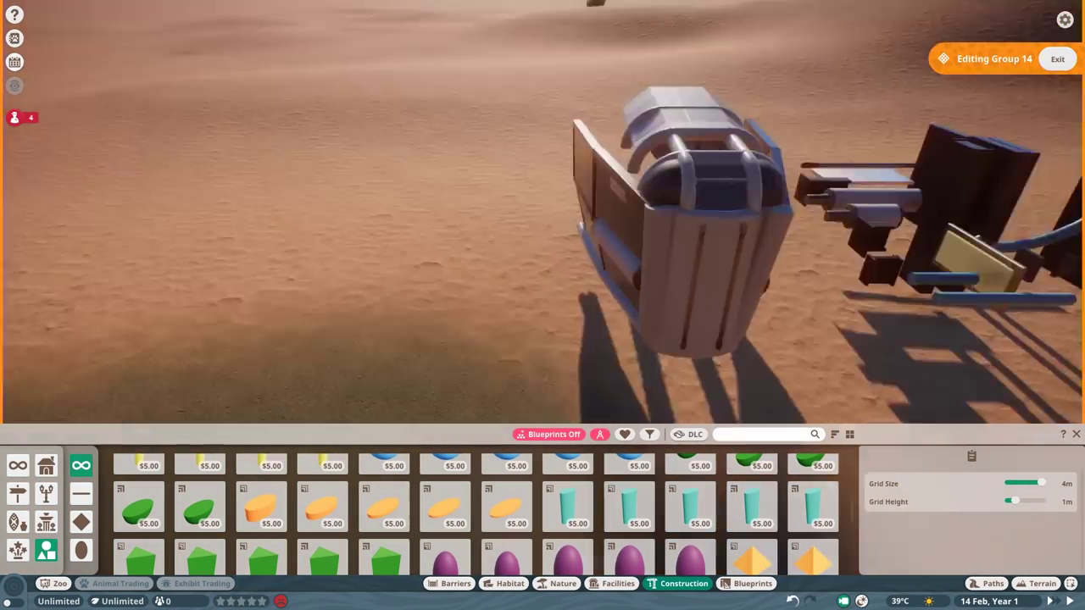
Step: Lay a New World Wall Decoration 01 Aluminium Panel Small flat behind the rear end of the beam roof
{"action": "key", "text": "e"}
{"action": "left_click", "coordinate": [587, 128]}
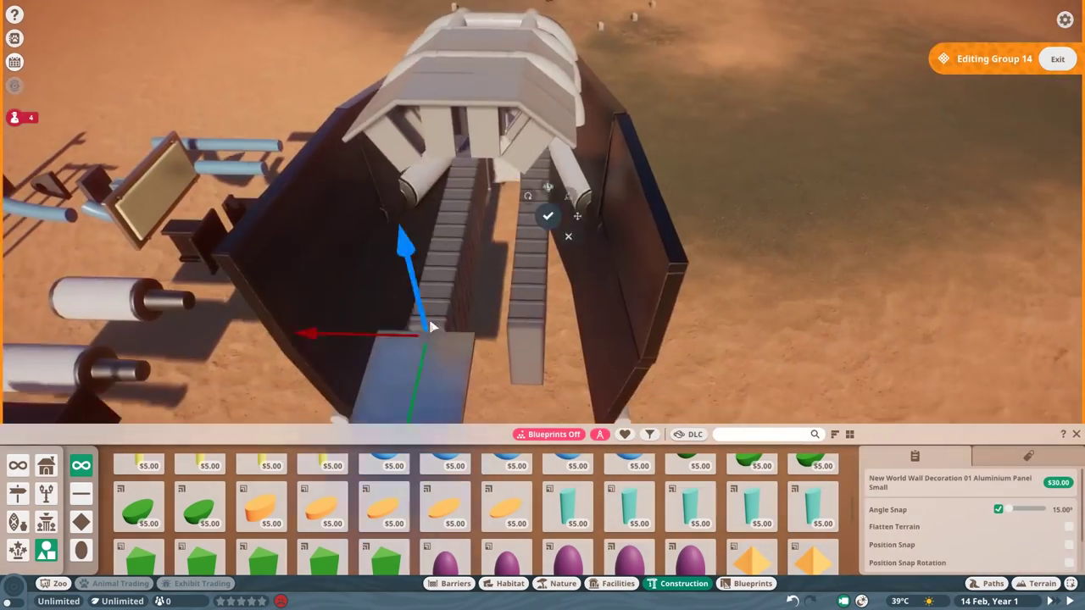
{"action": "key", "text": "e"}
{"action": "key", "text": "Escape"}
Step: Stand New World Single Door 03 pieces upright across the open rear of the body as a back wall
{"action": "left_click", "coordinate": [654, 234]}
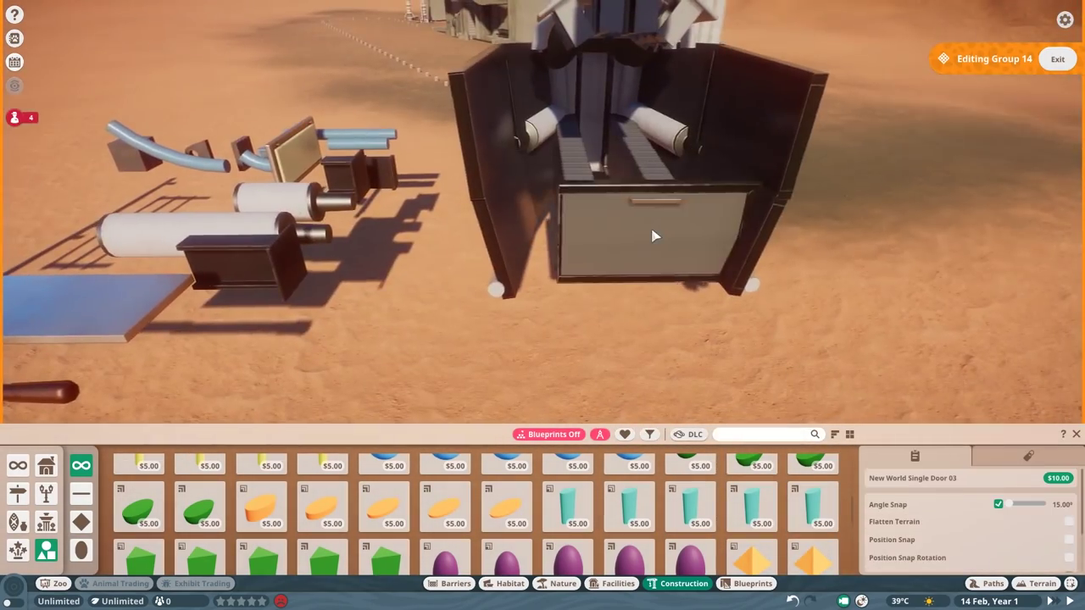
{"action": "key", "text": "e"}
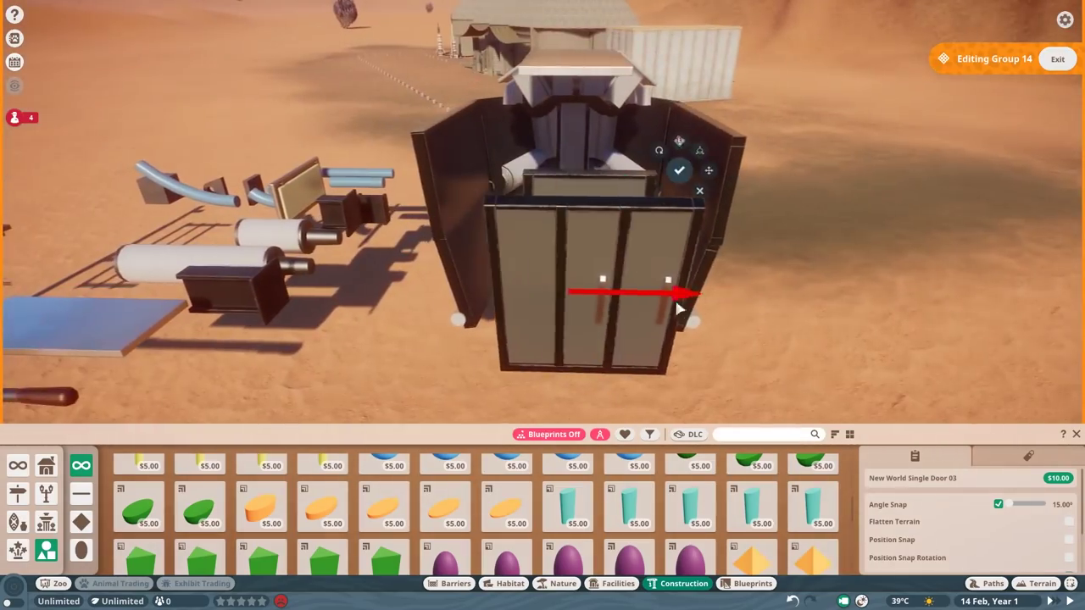
{"action": "key", "text": "e"}
Step: Extend the lower pipe trim around the rear corners with angled Painted Metal Rod Large 1m pieces
{"action": "left_click", "coordinate": [581, 218]}
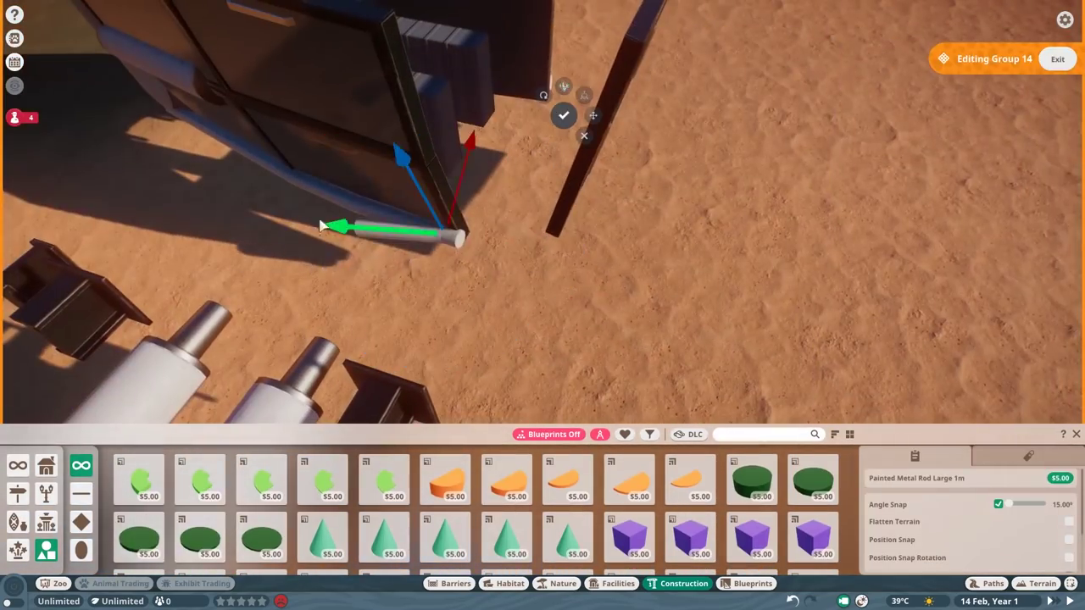
{"action": "key", "text": "e"}
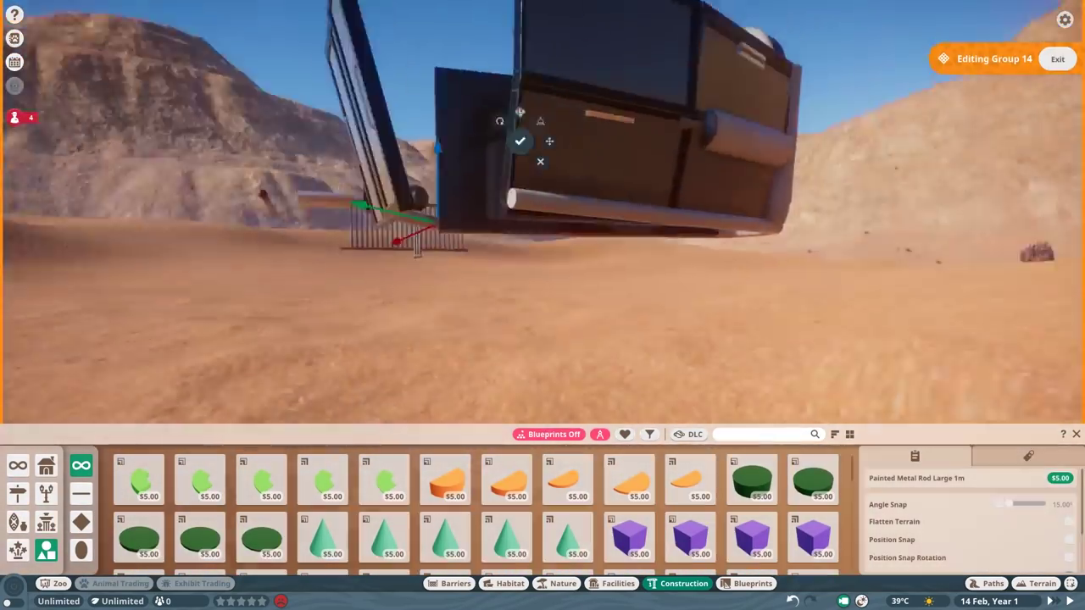
{"action": "key", "text": "z"}
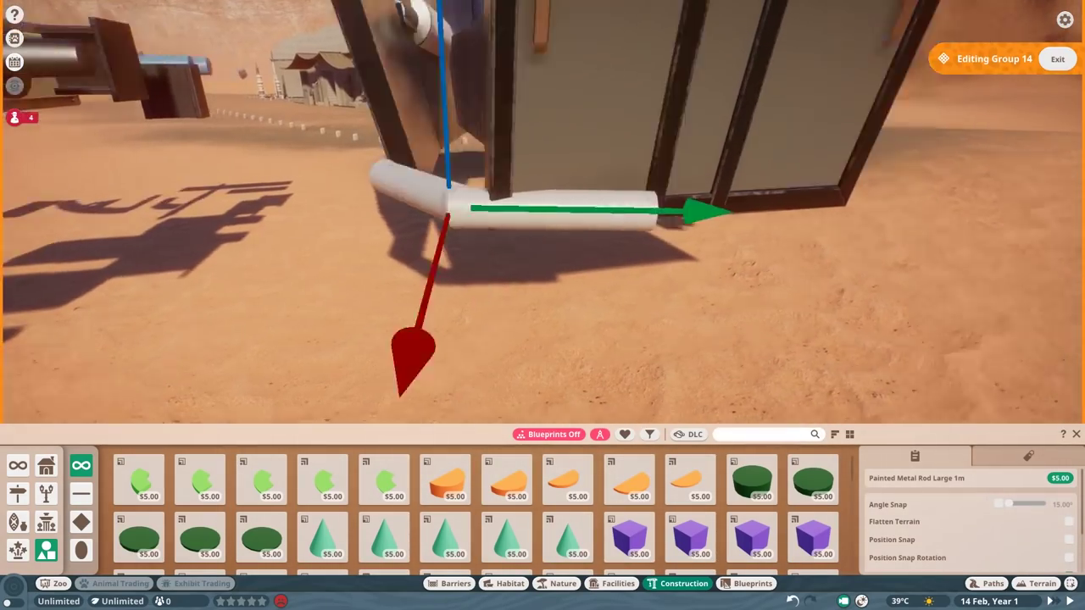
{"action": "key", "text": "e"}
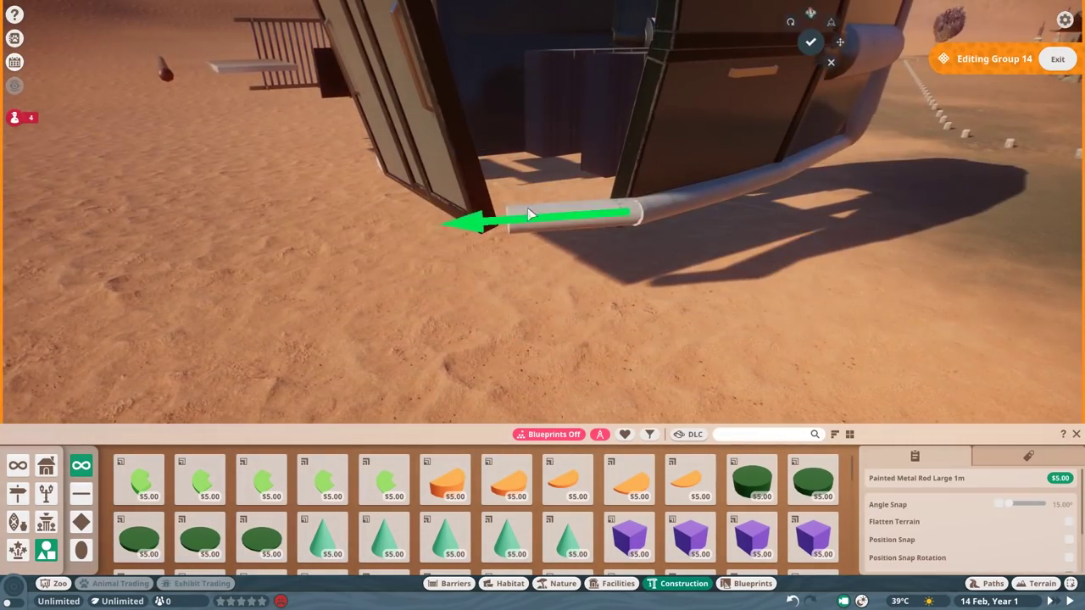
{"action": "key", "text": "e"}
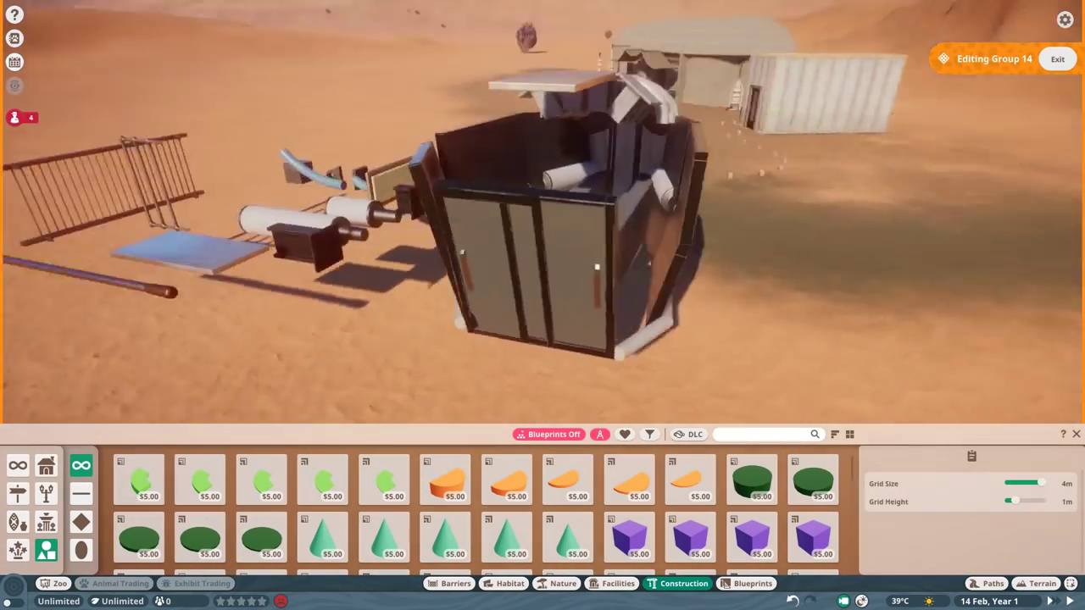
Step: Angle a New World Single Door 03 into the gap between the side wall and the back wall
{"action": "left_click_drag", "start_coordinate": [543, 220], "coordinate": [473, 209]}
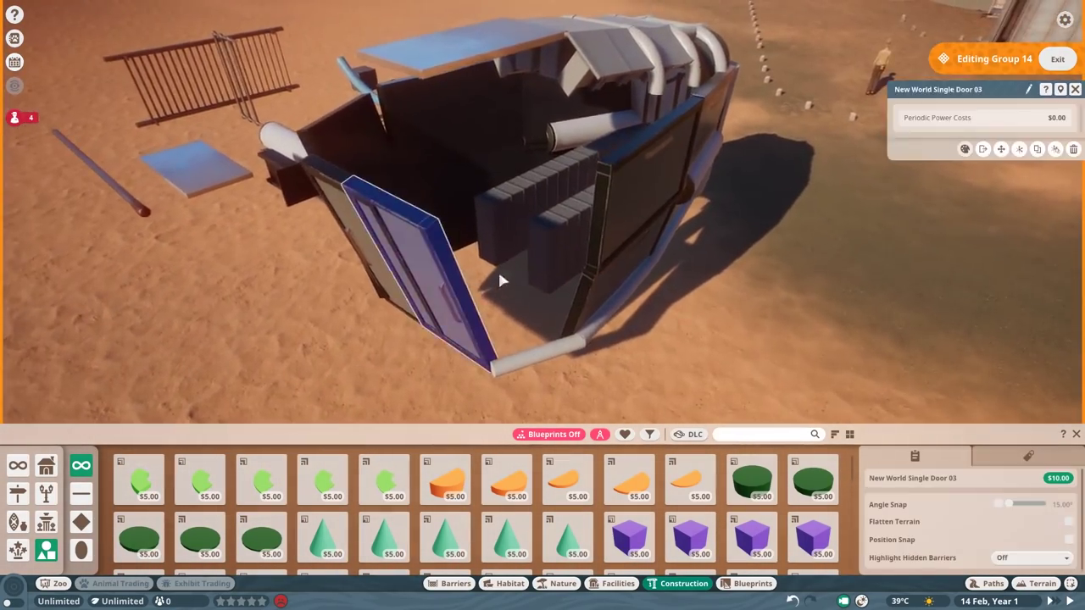
{"action": "key", "text": "e"}
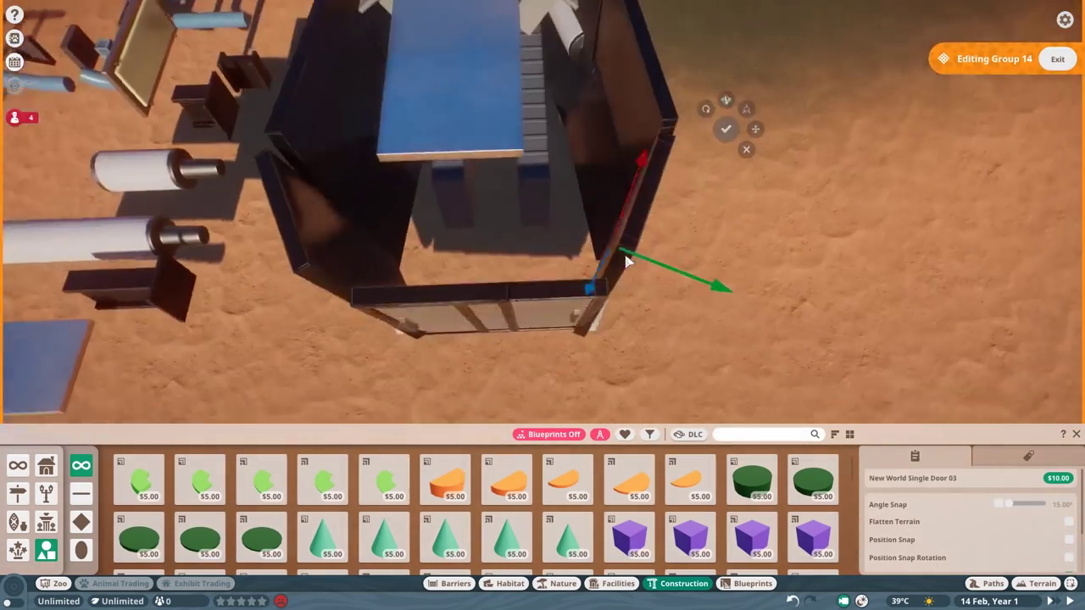
{"action": "left_click_drag", "start_coordinate": [627, 261], "coordinate": [543, 221]}
Step: Lay aluminium panels crosswise at the rear of the roof to form wings extending past both sides
{"action": "left_click", "coordinate": [758, 271]}
{"action": "key", "text": "e"}
{"action": "left_click_drag", "start_coordinate": [758, 271], "coordinate": [503, 322]}
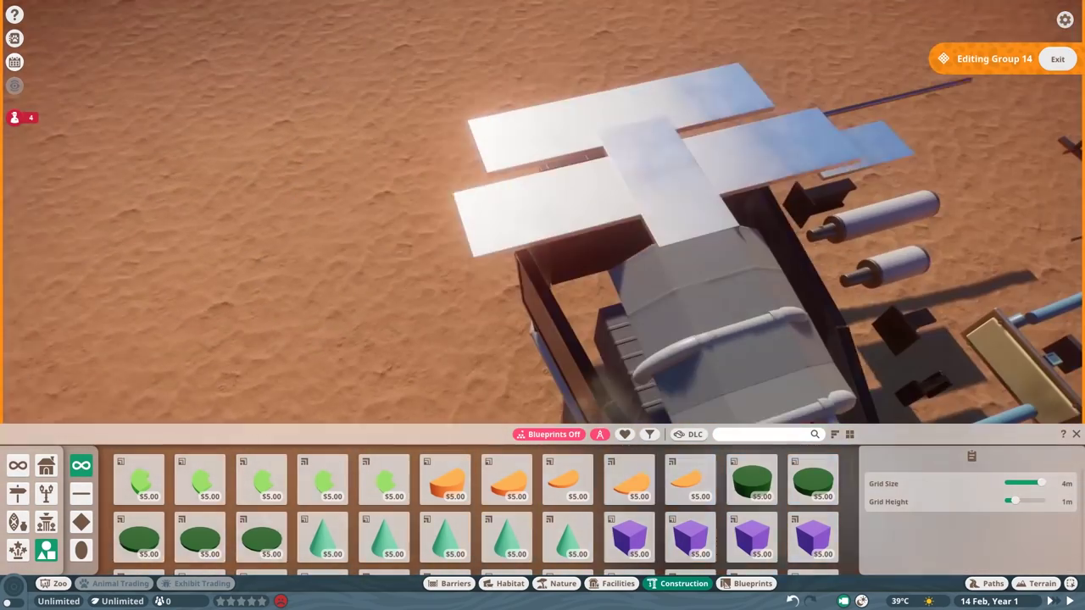
Step: Fill out the wings with Planet Zoo Primitive Rectangle 03 pieces and duplicate the set of four as a lower layer
{"action": "scroll", "coordinate": [474, 508], "scroll_direction": "down", "scroll_amount": 2}
{"action": "left_click", "coordinate": [752, 535]}
{"action": "left_click", "coordinate": [923, 531]}
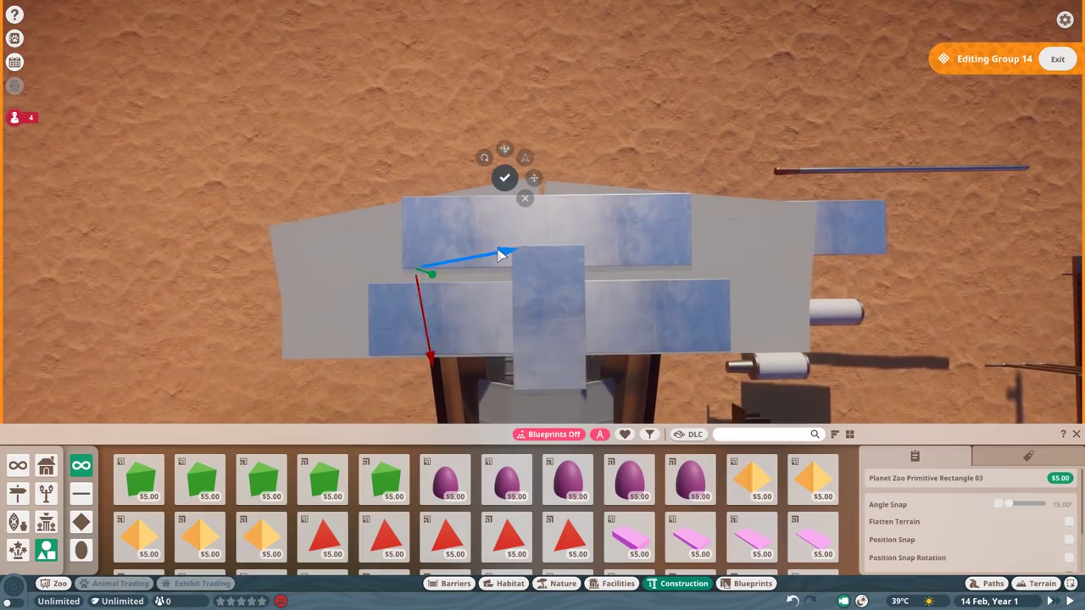
{"action": "key", "text": "e"}
{"action": "left_click", "coordinate": [556, 271]}
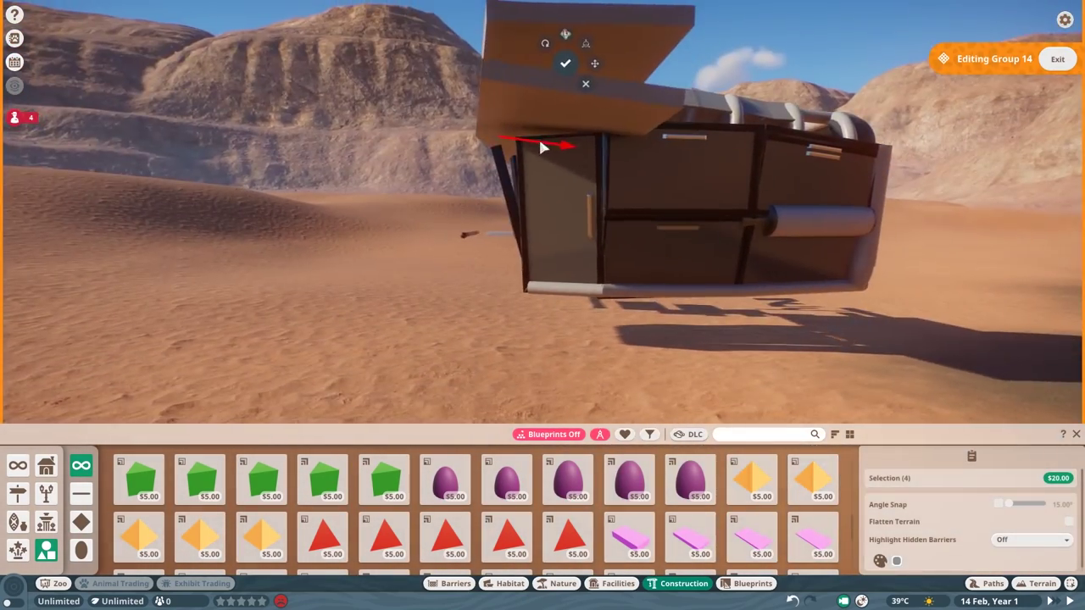
Step: Close the front gap between the wing layers beside the beam roof with tilted panels, using the New World Sign Editable 01
{"action": "left_click", "coordinate": [667, 166]}
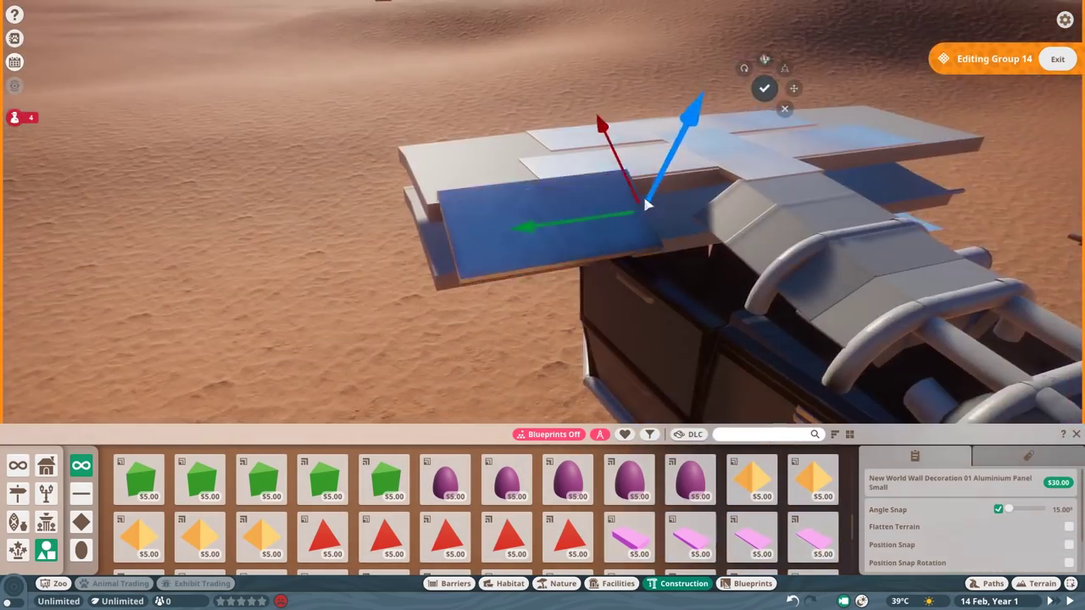
{"action": "left_click", "coordinate": [416, 218]}
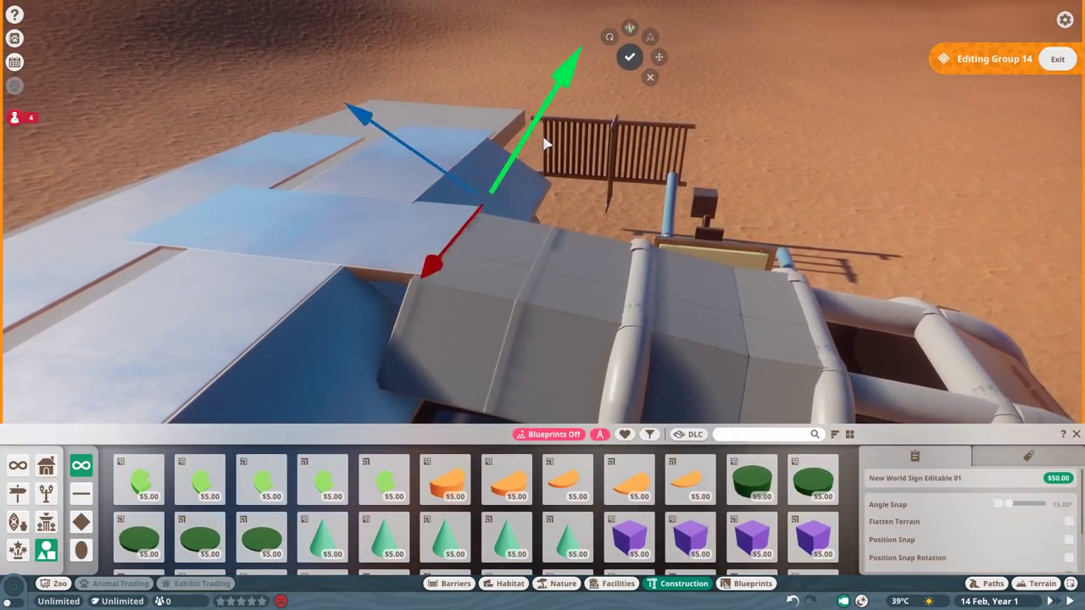
{"action": "left_click", "coordinate": [463, 257]}
{"action": "key", "text": "q"}
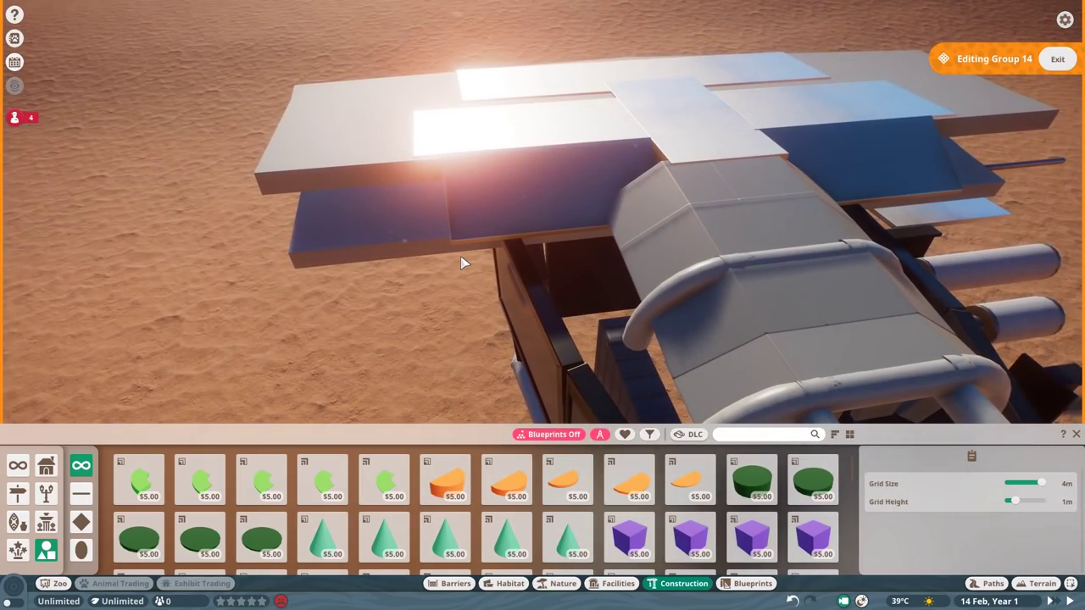
{"action": "key", "text": "q"}
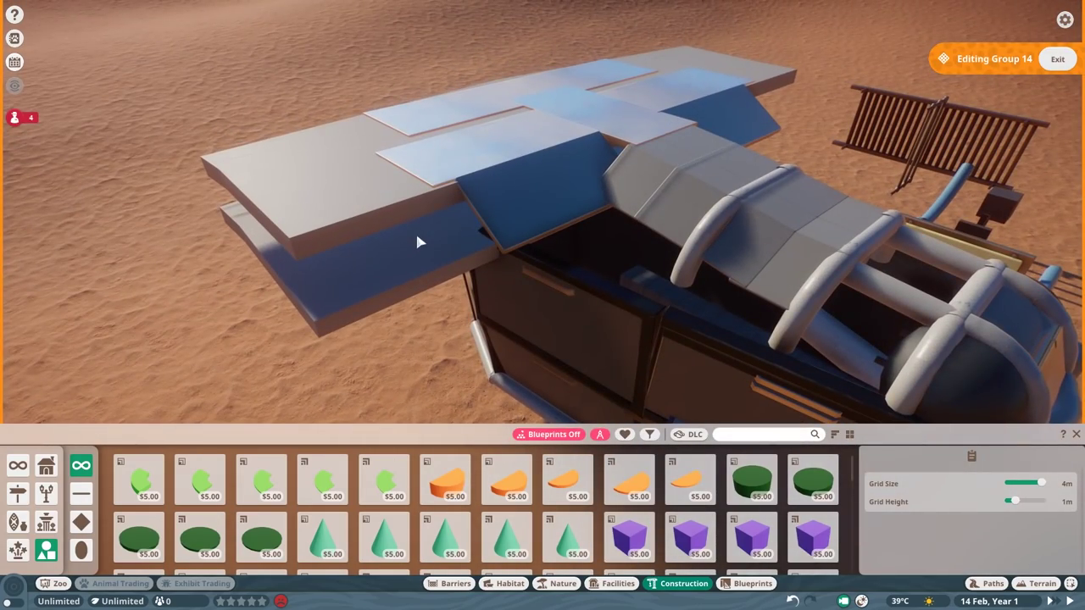
Step: Continue the tilted New World Sign Editable 01 panels along the wings' front edges out to the tips
{"action": "key", "text": "q"}
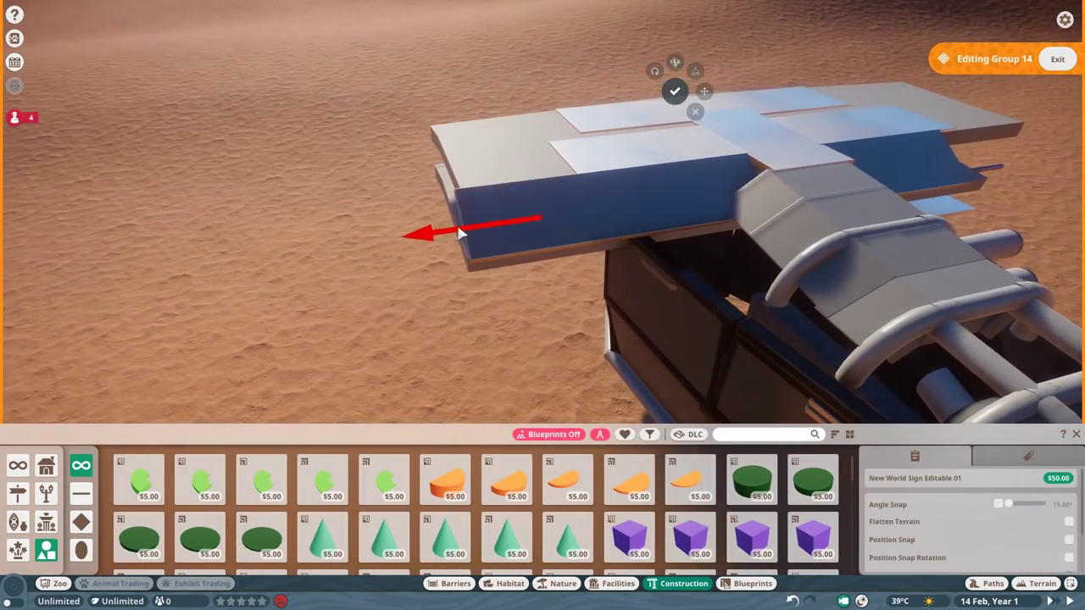
{"action": "key", "text": "q"}
{"action": "left_click", "coordinate": [525, 248]}
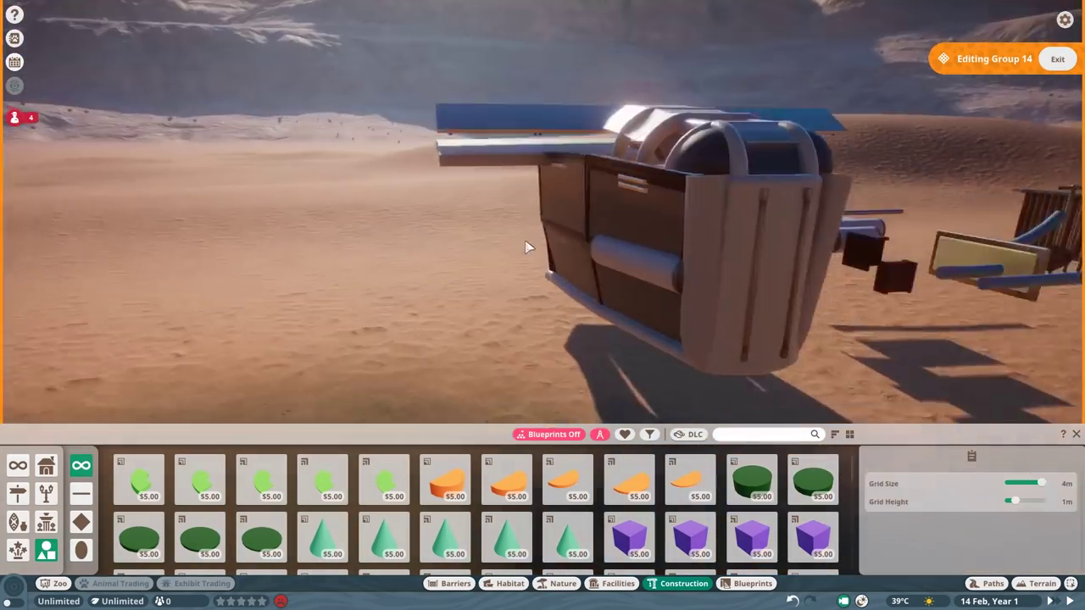
{"action": "key", "text": "q"}
{"action": "left_click", "coordinate": [553, 247]}
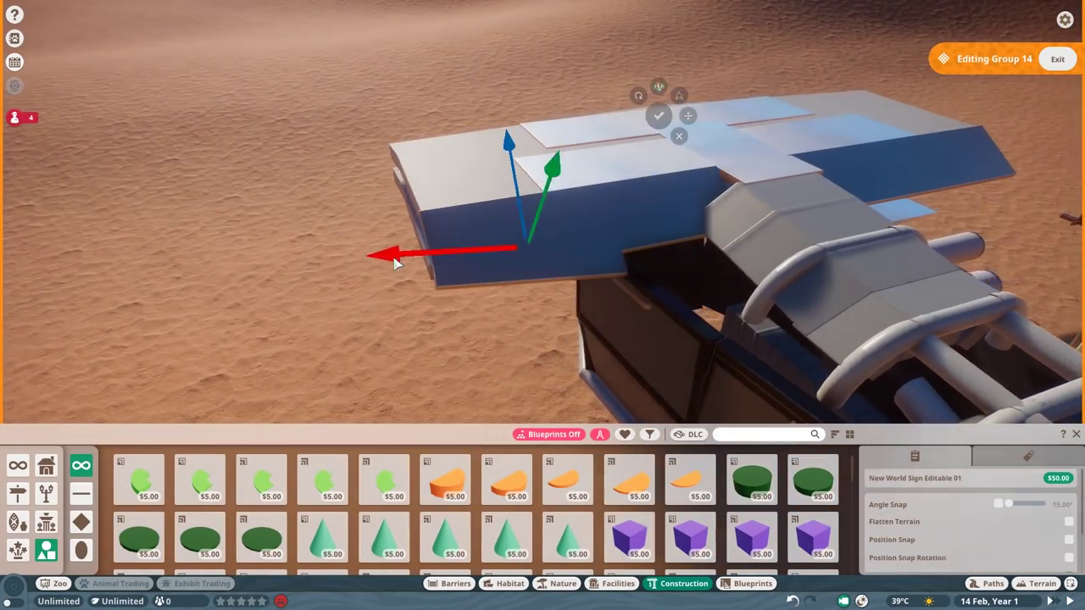
{"action": "key", "text": "q"}
{"action": "key", "text": "Escape"}
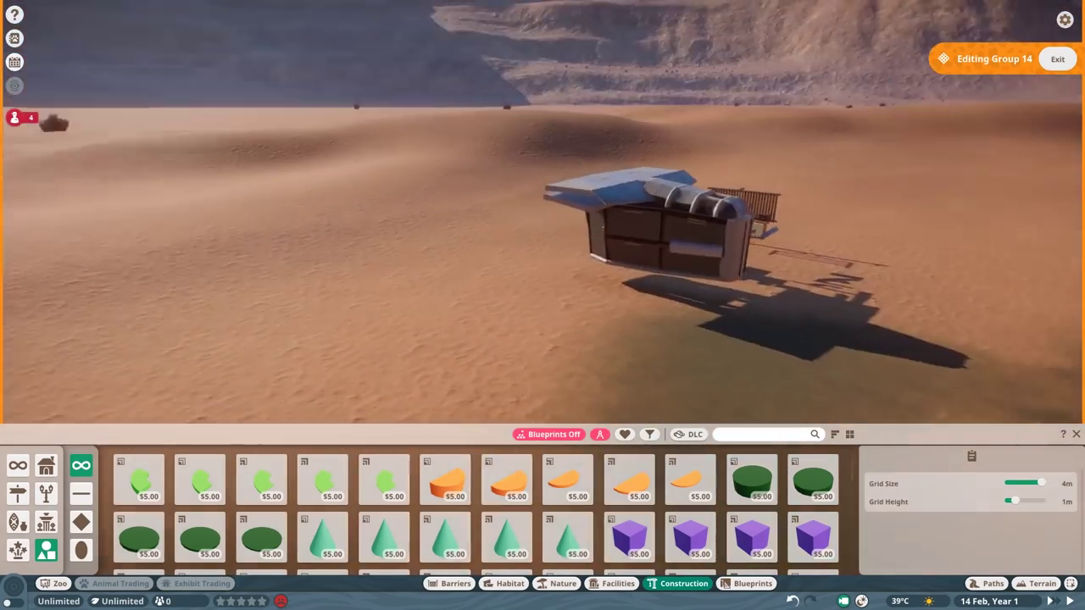
Step: Add sloped New World Sign Editable 01 panels from the arch roof down over the upper side walls on both sides
{"action": "scroll", "coordinate": [431, 347], "scroll_direction": "up", "scroll_amount": 5}
{"action": "left_click", "coordinate": [431, 347]}
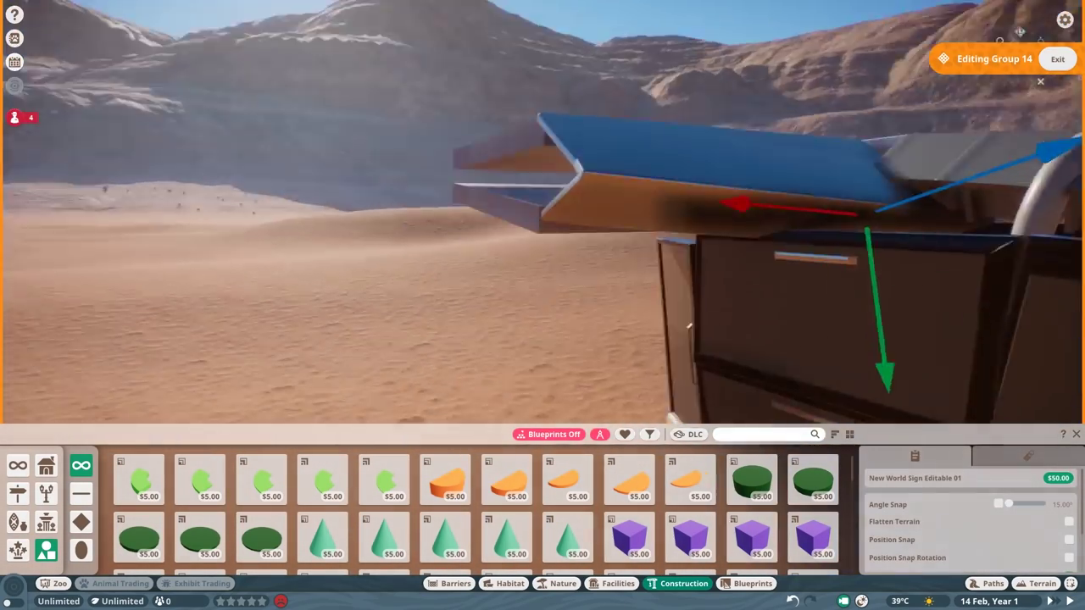
{"action": "key", "text": "q"}
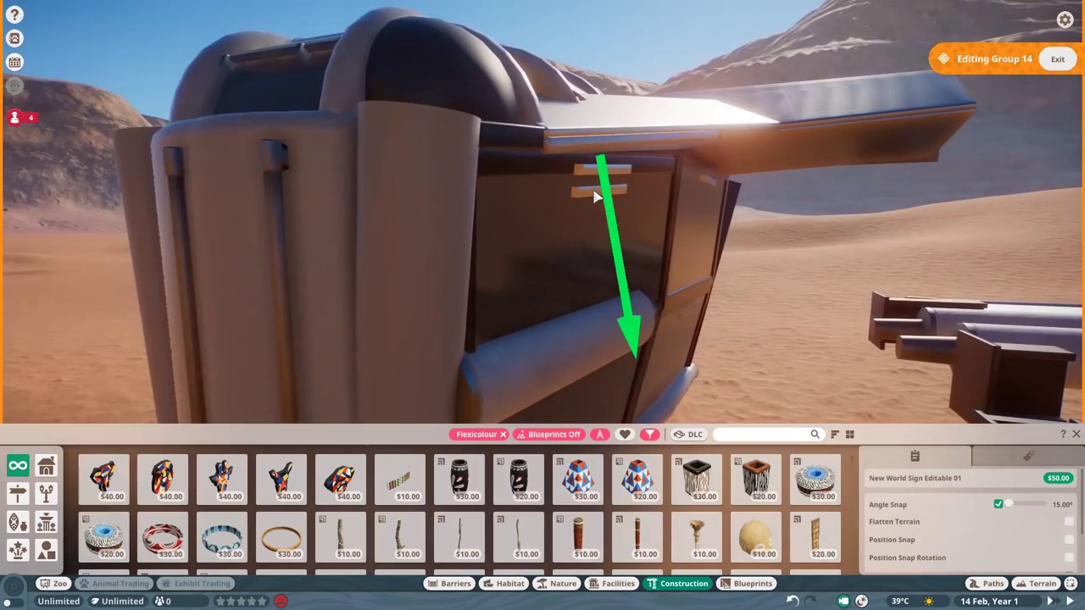
{"action": "key", "text": "Escape"}
{"action": "key", "text": "q"}
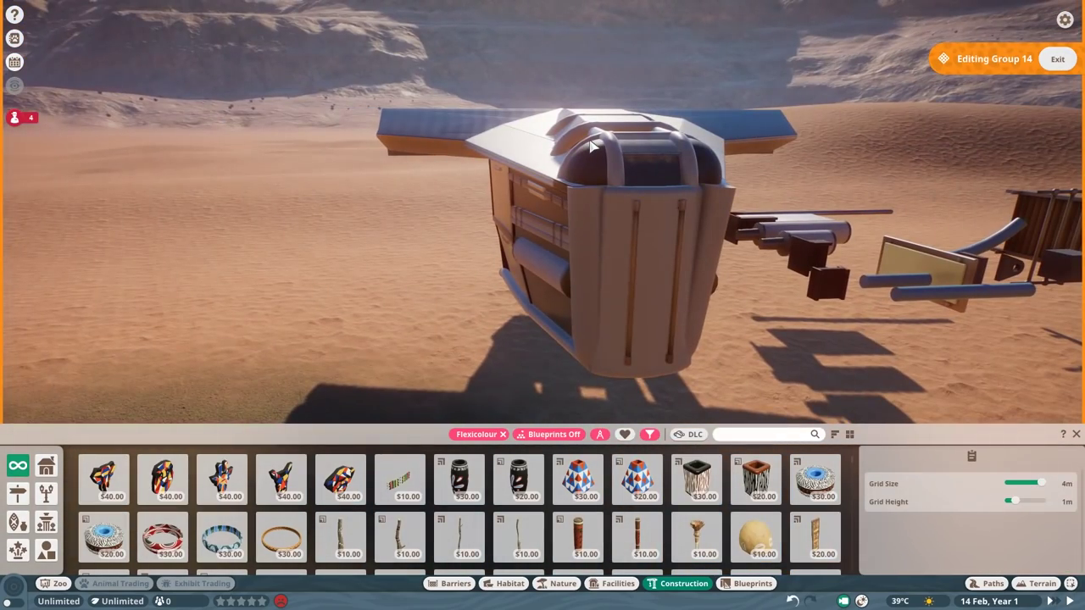
Step: Place the round zebra-patterned container on the open sand and build a dark panelled barrel with a dark sphere inside
{"action": "key", "text": "q"}
{"action": "left_click", "coordinate": [815, 479]}
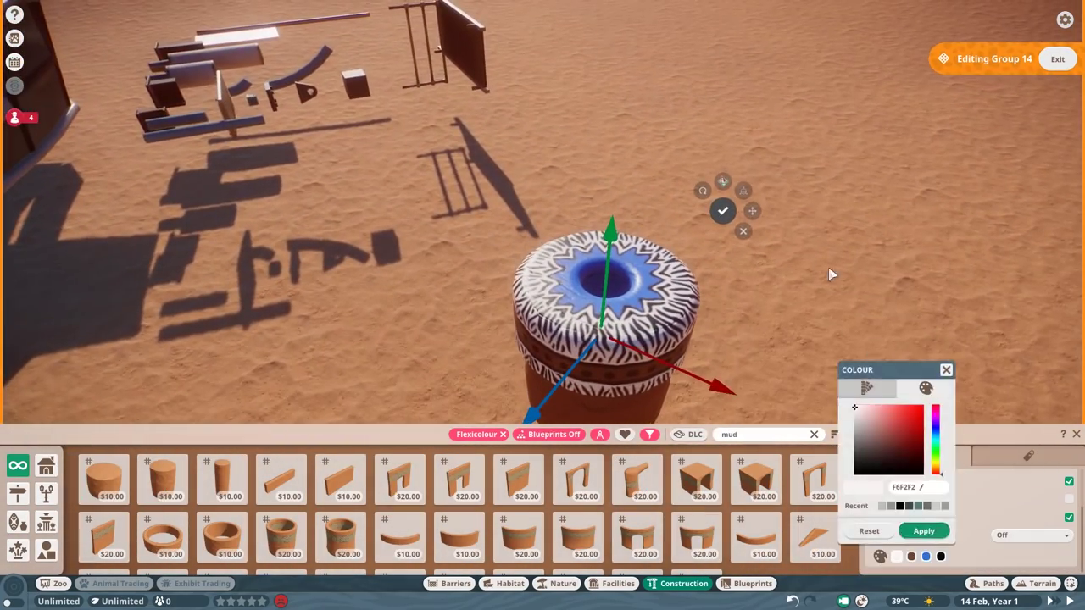
{"action": "left_click", "coordinate": [831, 273]}
{"action": "scroll", "coordinate": [830, 273], "scroll_direction": "up", "scroll_amount": 3}
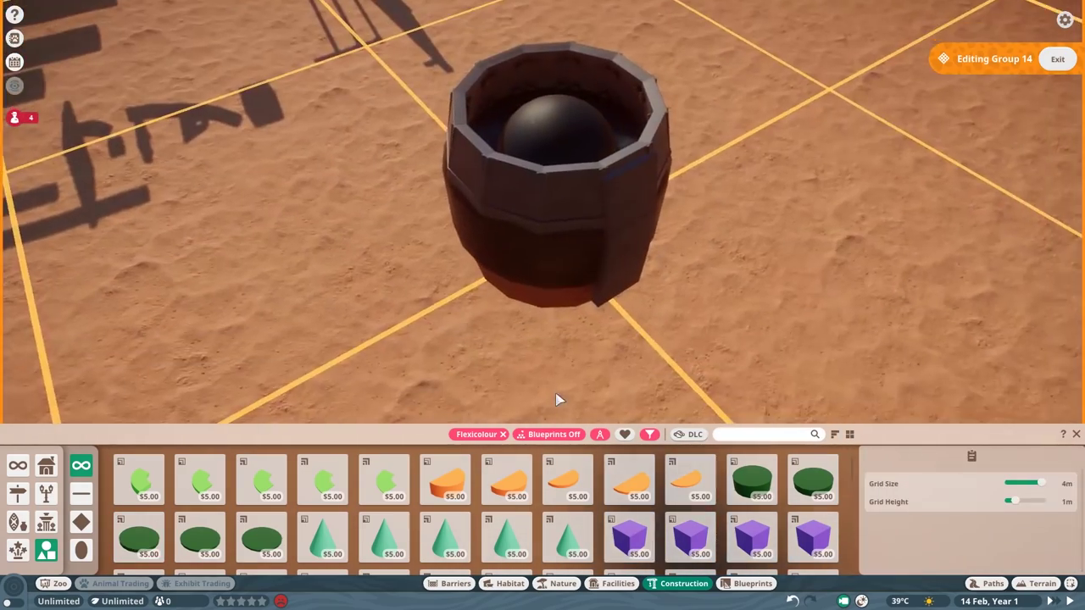
Step: Assemble an engine from two dark panelled barrels joined by a cylinder, with thick dark rings and coloured round sign discs between them
{"action": "scroll", "coordinate": [458, 537], "scroll_direction": "down", "scroll_amount": 3}
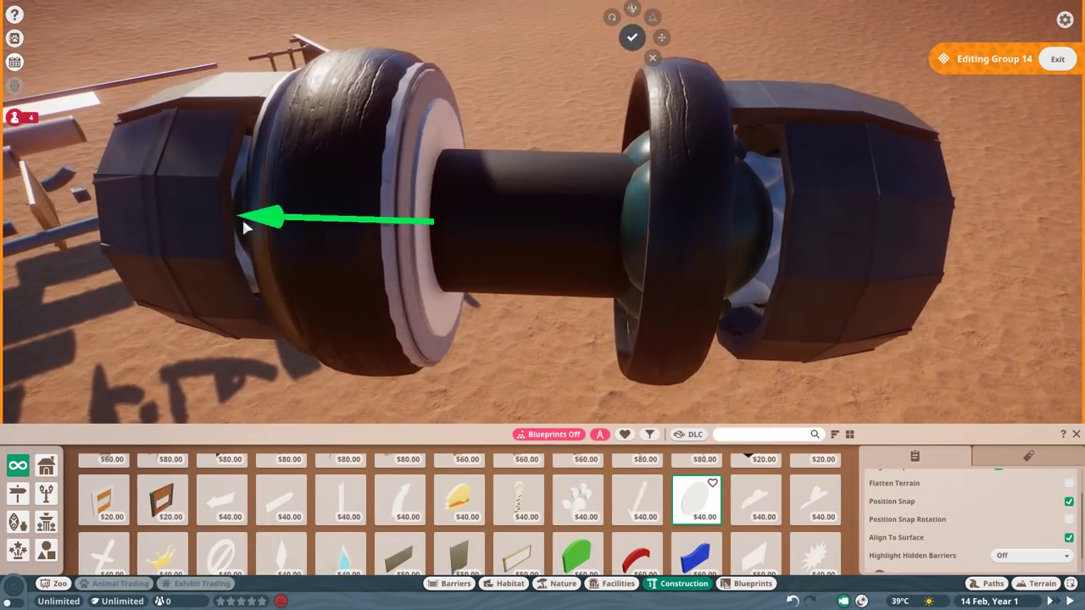
{"action": "scroll", "coordinate": [244, 227], "scroll_direction": "up", "scroll_amount": 3}
{"action": "scroll", "coordinate": [932, 525], "scroll_direction": "down", "scroll_amount": 1}
{"action": "left_click", "coordinate": [890, 557]}
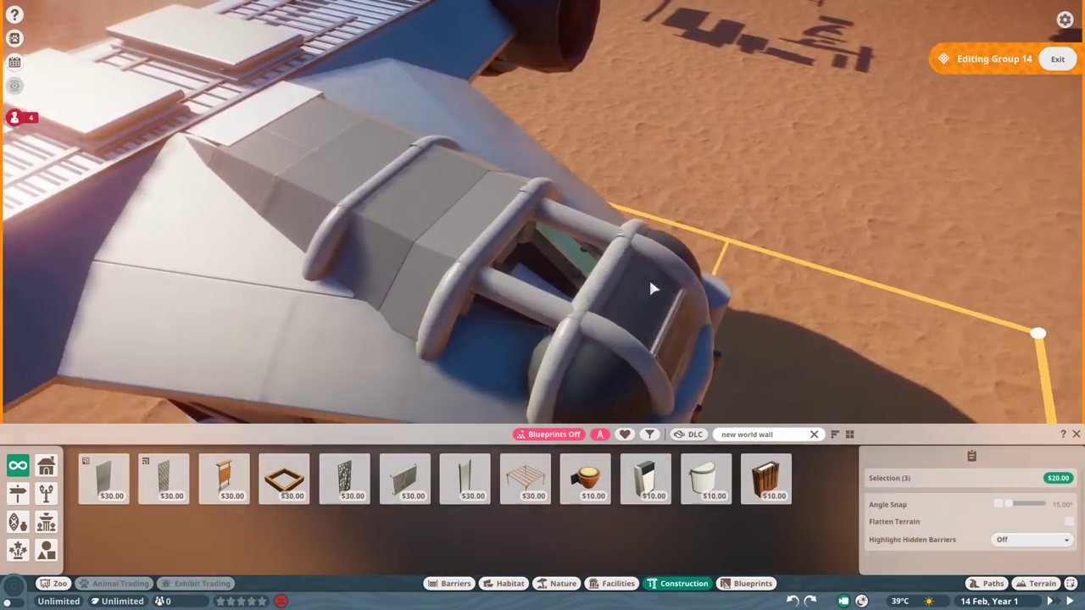
Step: Select a curved cockpit pipe and choose a flatter orange Planet Zoo Primitive Circle piece for the rounded nose
{"action": "left_click", "coordinate": [648, 285]}
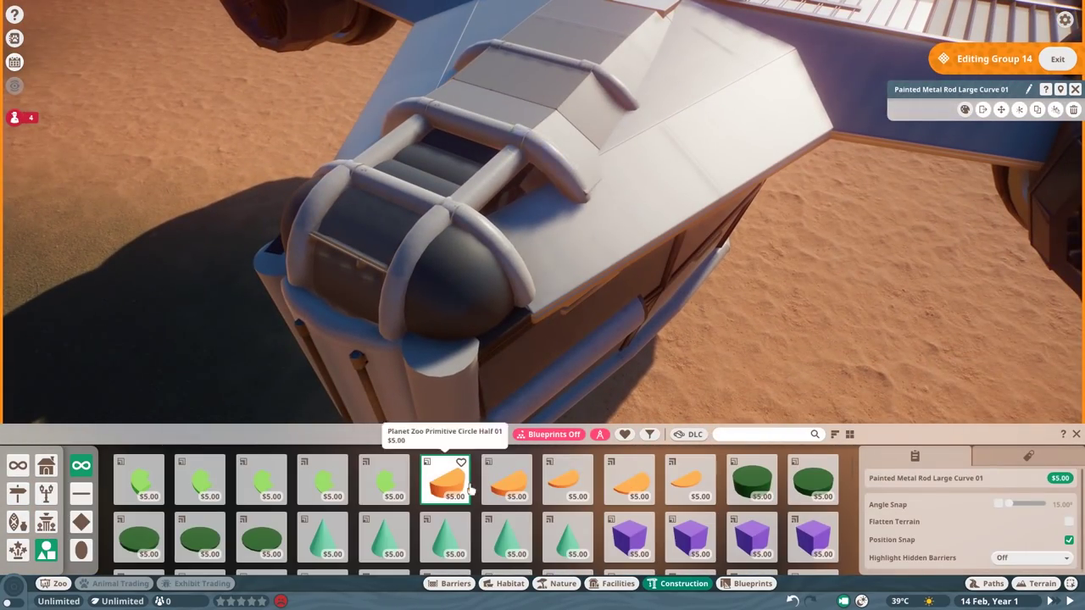
{"action": "left_click", "coordinate": [581, 479]}
{"action": "left_click", "coordinate": [507, 481]}
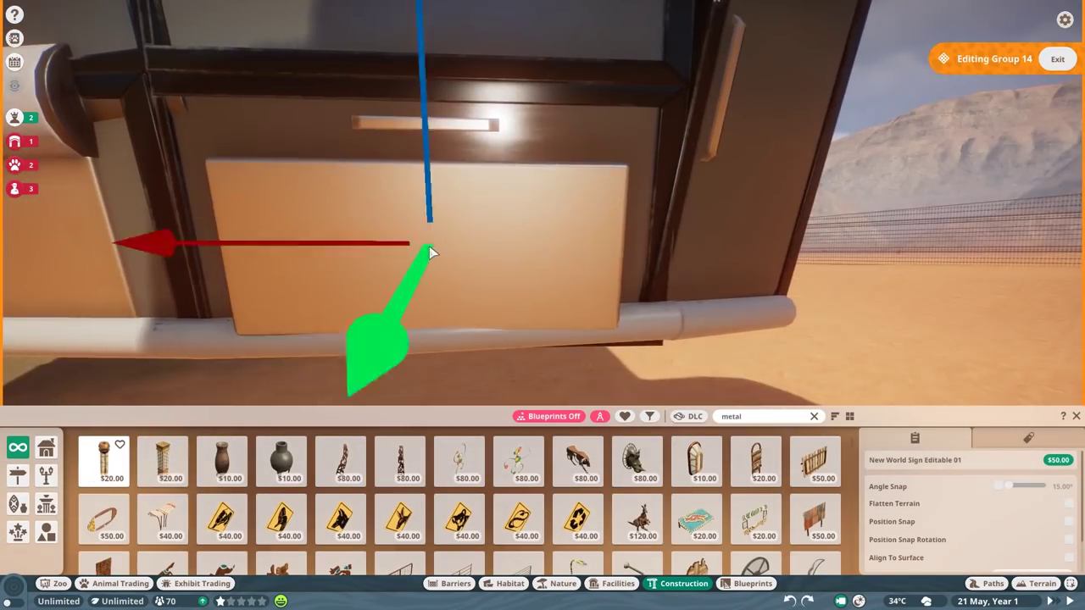
Step: Fit a New World Sign Editable 01 panel to the lower rear side wall and run an Australian Fence 03 rail along the side
{"action": "key", "text": "d"}
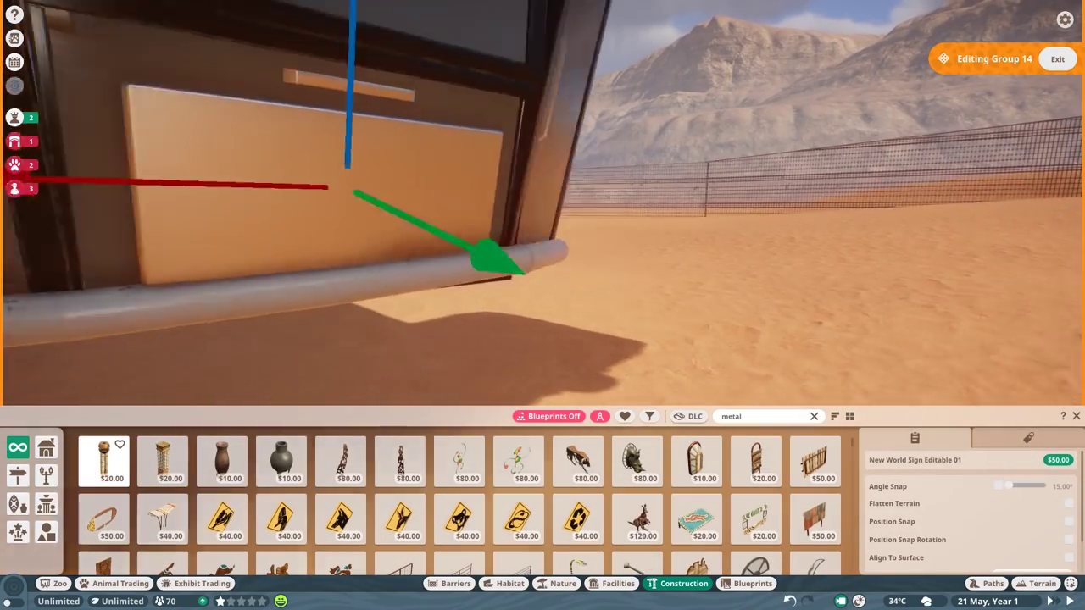
{"action": "key", "text": "a"}
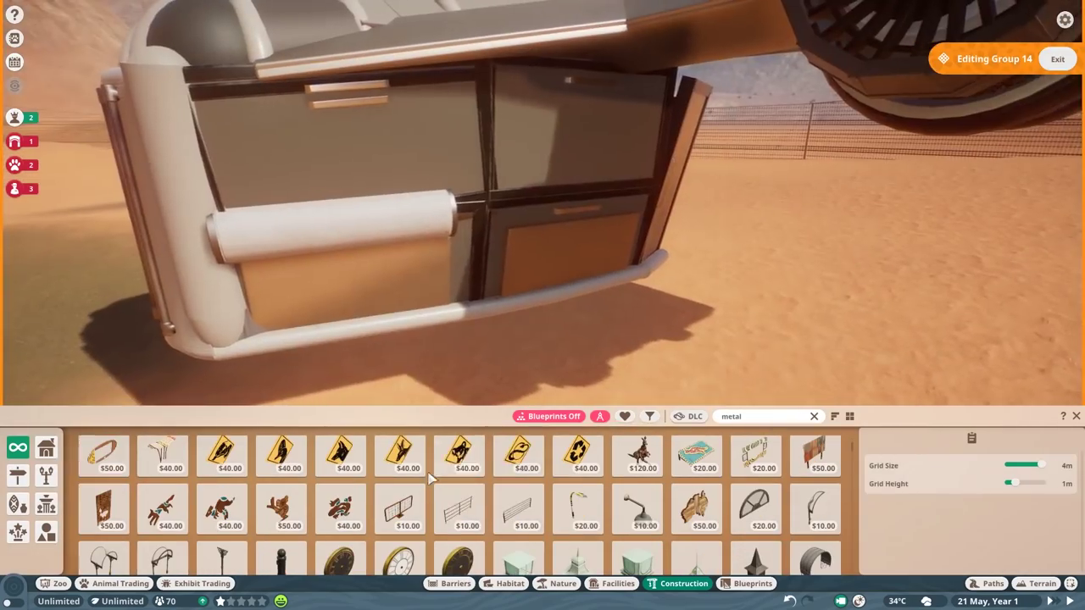
{"action": "left_click", "coordinate": [518, 509]}
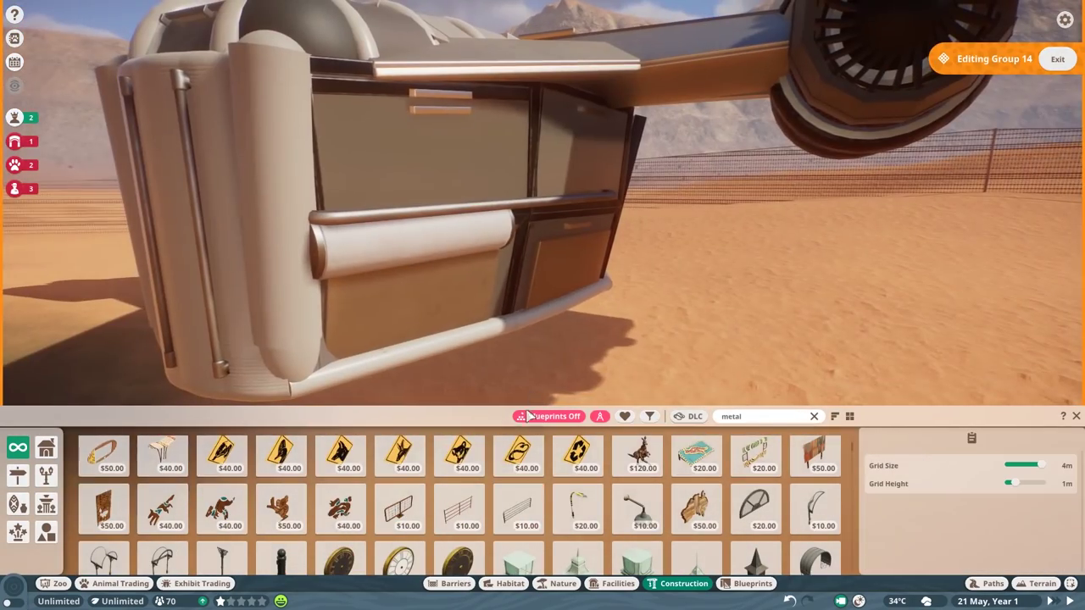
Step: Place a Metal Beam Large 2m horizontally against the upper front side wall, just above the long rail
{"action": "scroll", "coordinate": [576, 532], "scroll_direction": "down", "scroll_amount": 1}
{"action": "scroll", "coordinate": [576, 532], "scroll_direction": "down", "scroll_amount": 3}
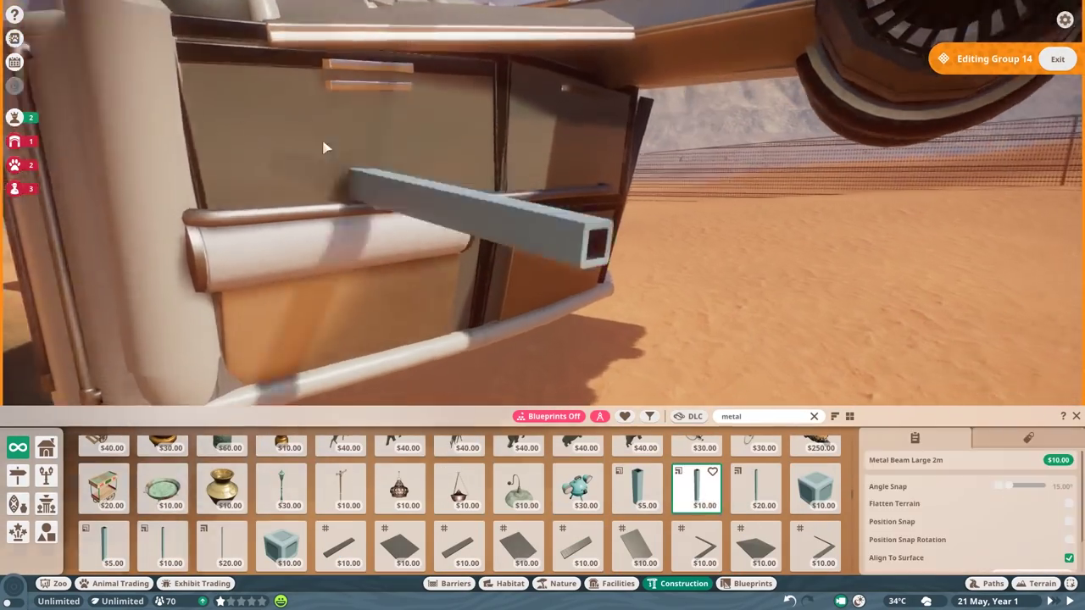
{"action": "left_click", "coordinate": [327, 145]}
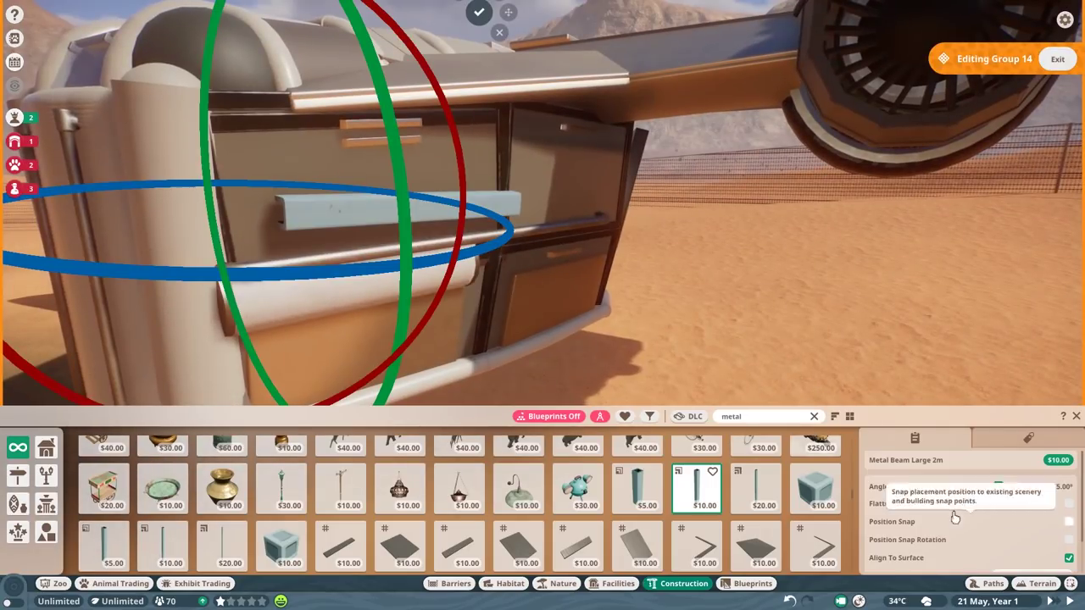
{"action": "key", "text": "s"}
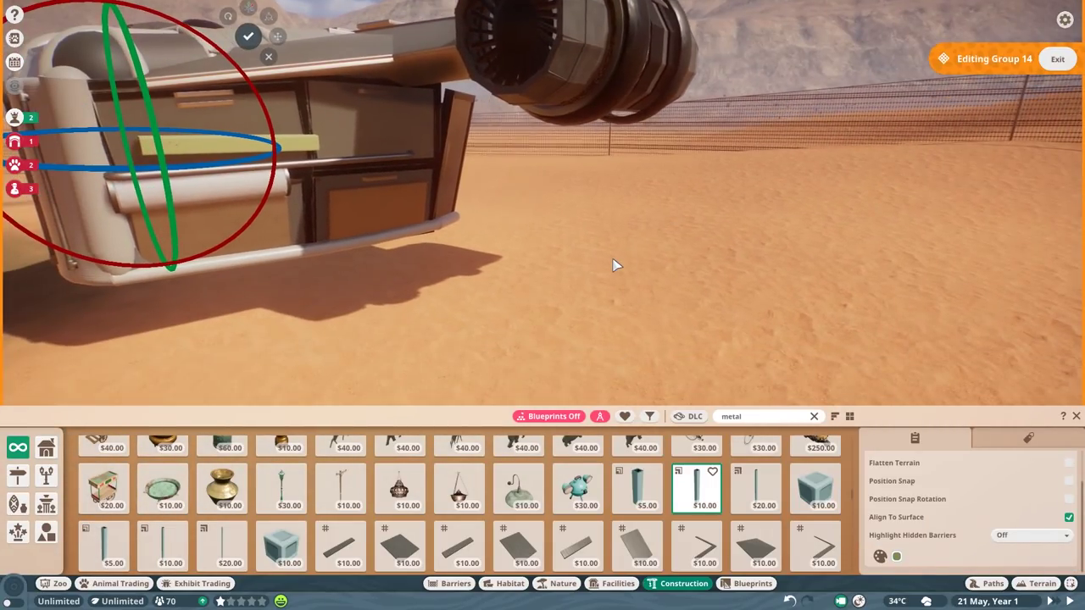
Step: Recolour the beam light grey, sink it into the wall and line both upper side sections with offset strips in pale shades
{"action": "scroll", "coordinate": [613, 262], "scroll_direction": "up", "scroll_amount": 5}
{"action": "left_click", "coordinate": [936, 469]}
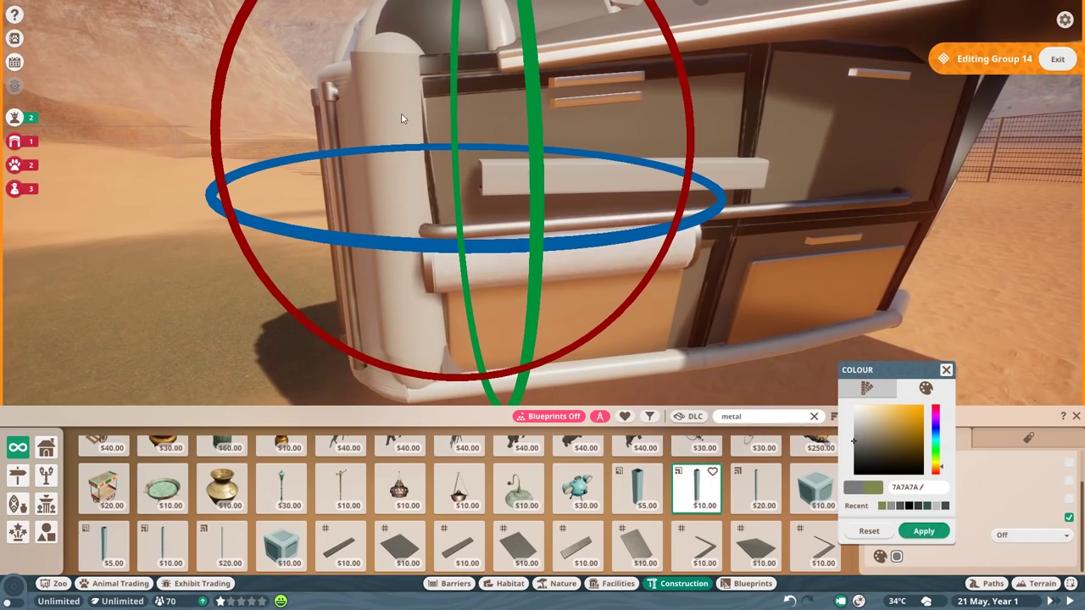
{"action": "left_click", "coordinate": [478, 267]}
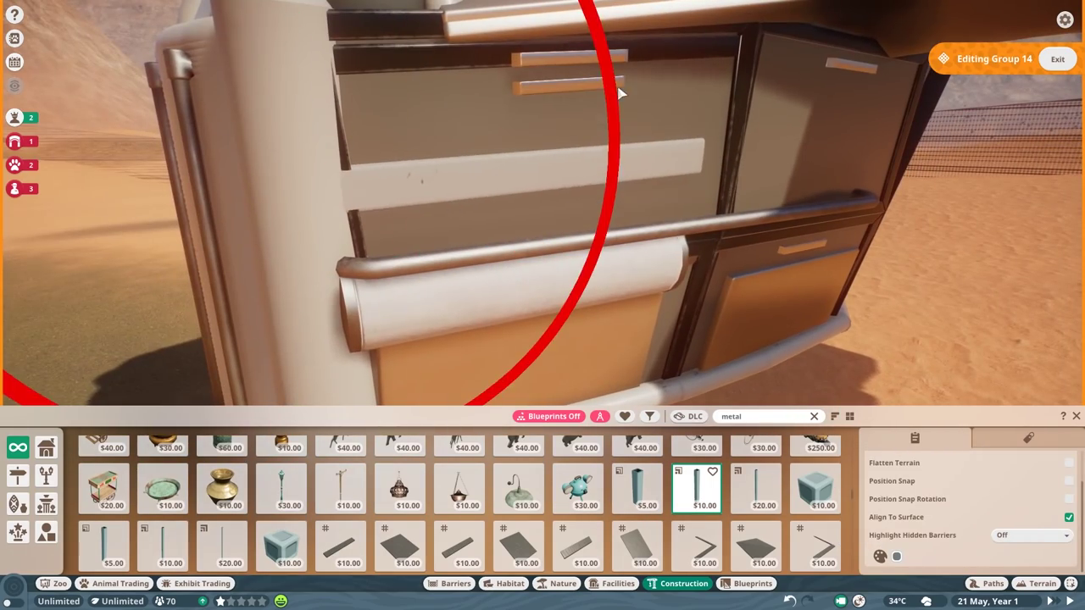
{"action": "scroll", "coordinate": [581, 322], "scroll_direction": "down", "scroll_amount": 3}
{"action": "left_click", "coordinate": [907, 521]}
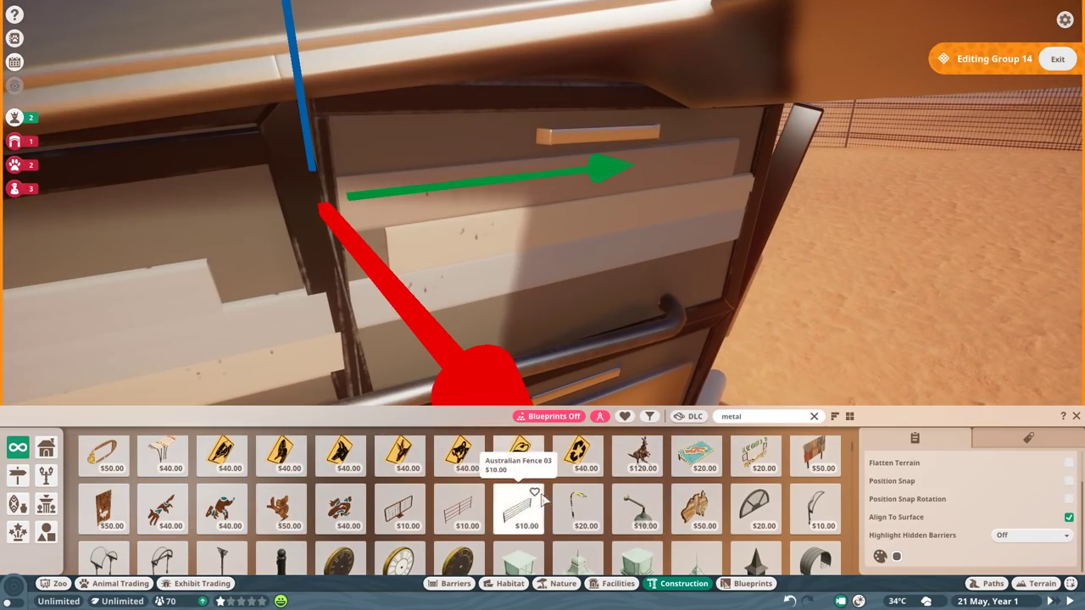
Step: Add square metal beam junction blocks beside the pale side strips, including the Metal Beam Small Junction
{"action": "scroll", "coordinate": [543, 500], "scroll_direction": "down", "scroll_amount": 3}
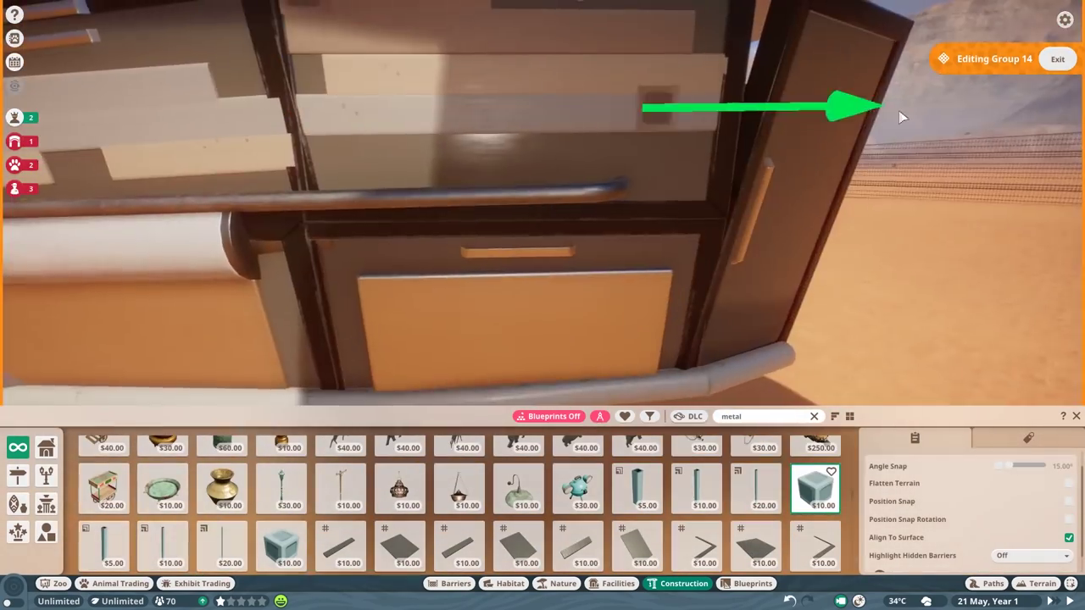
{"action": "scroll", "coordinate": [274, 519], "scroll_direction": "down", "scroll_amount": 1}
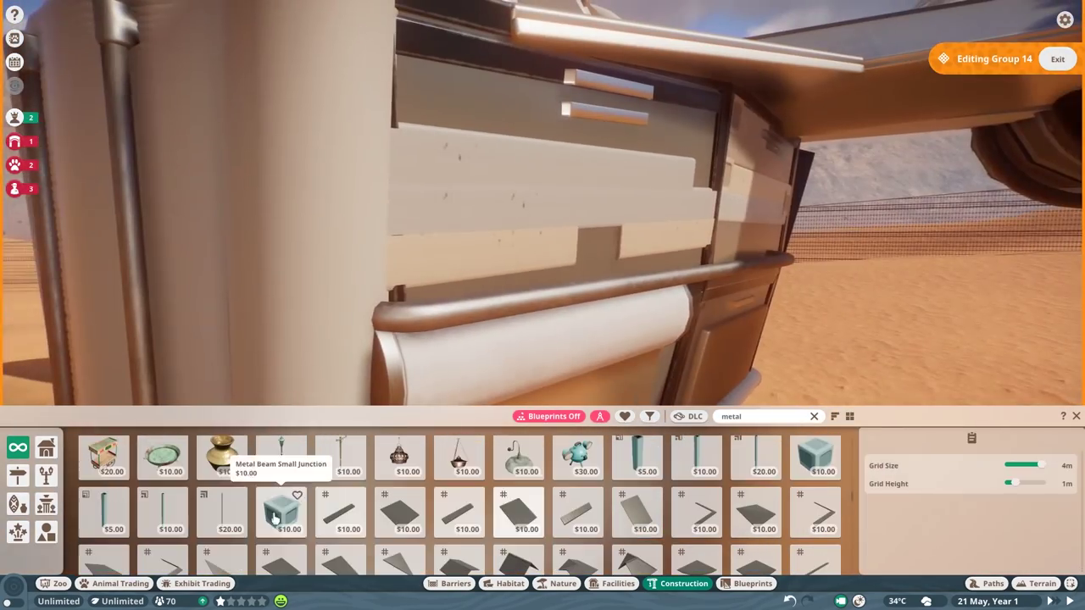
{"action": "left_click", "coordinate": [273, 519]}
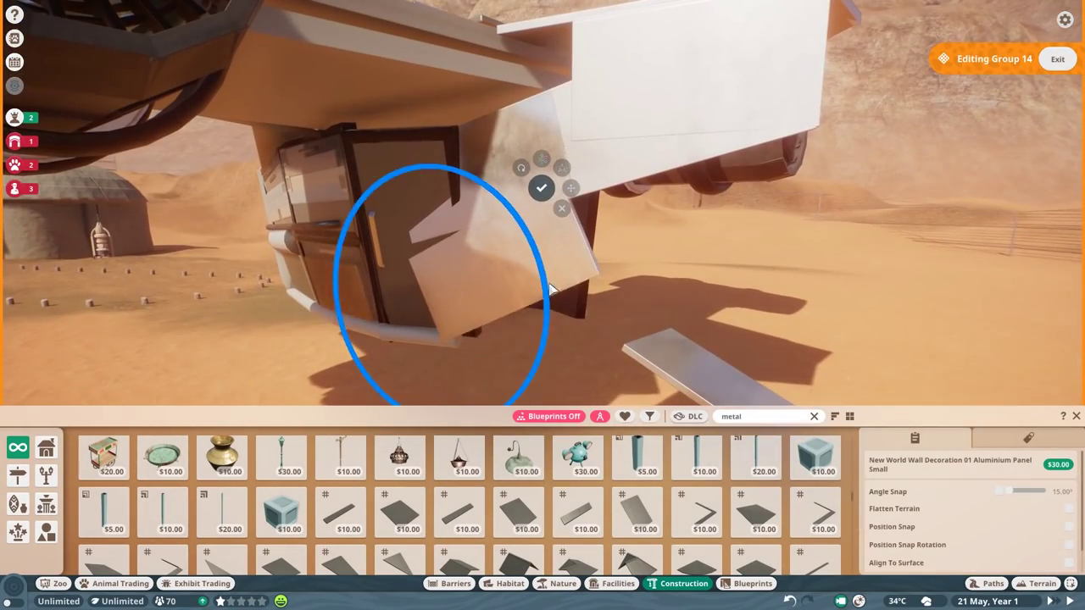
Step: Tilt and slide New World Wall Decoration 01 Aluminium Panel Small pieces to clad the sloping rear side below the wing
{"action": "left_click_drag", "start_coordinate": [550, 288], "coordinate": [458, 356]}
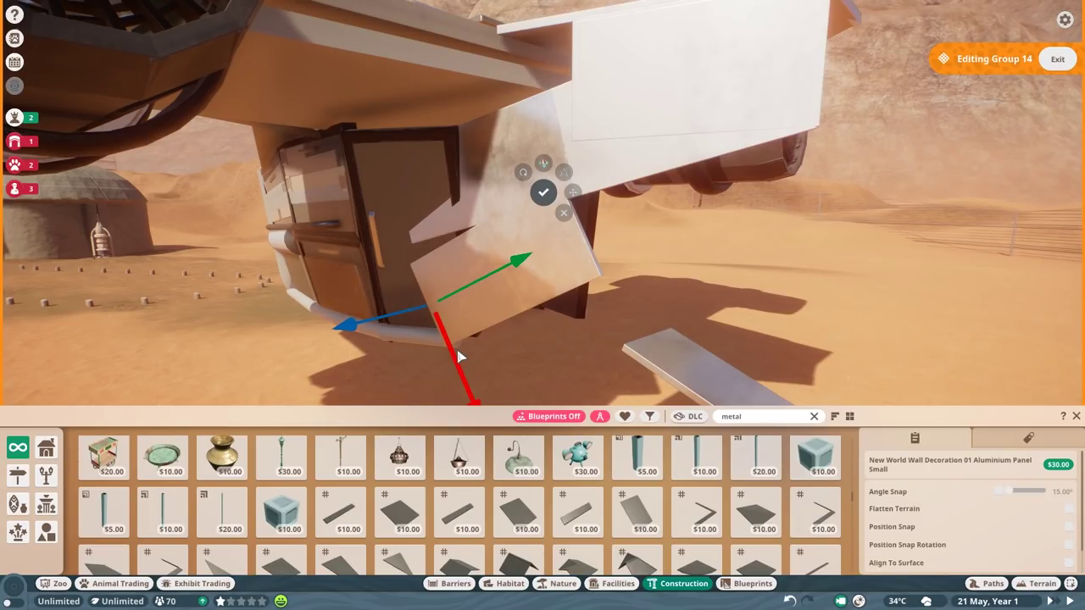
{"action": "key", "text": "z"}
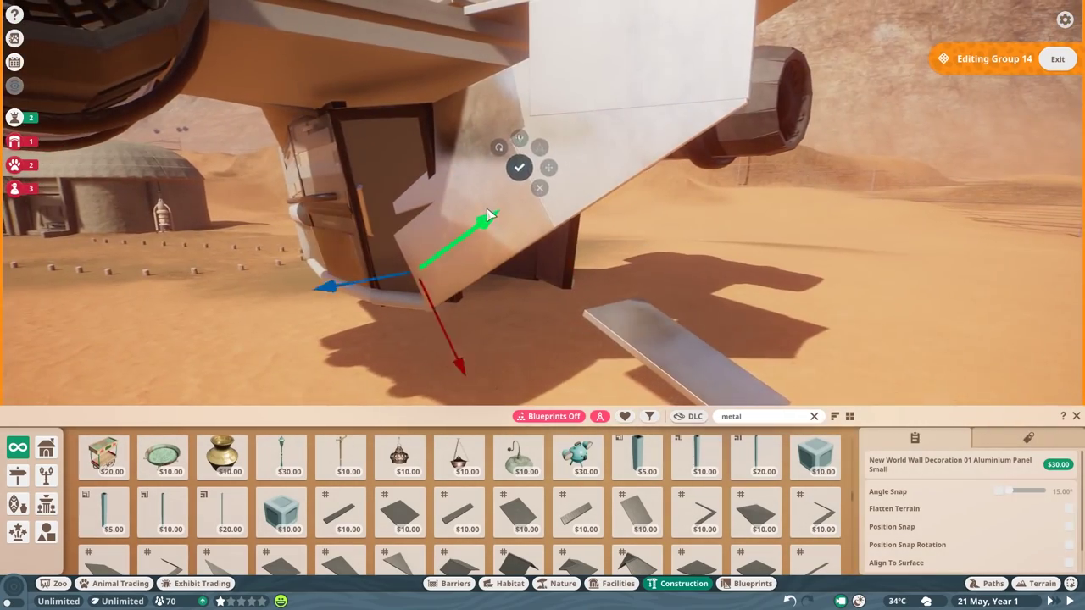
{"action": "left_click", "coordinate": [593, 136], "text": "ctrl"}
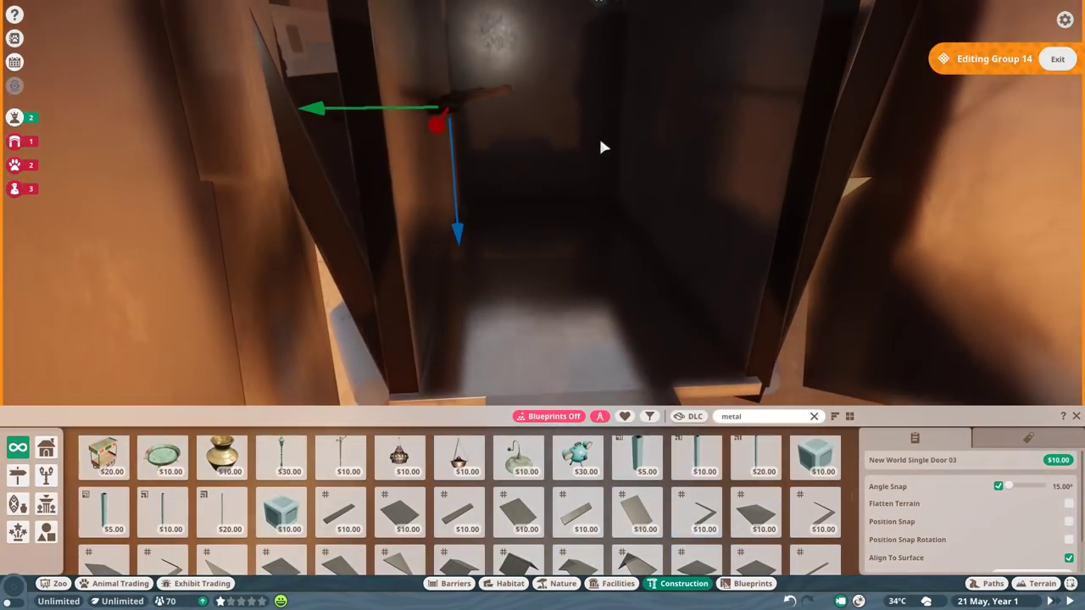
Step: Position New World Single Door 03 pieces around the cabin's open rear end and along the upper frame below the wing
{"action": "key", "text": "Escape"}
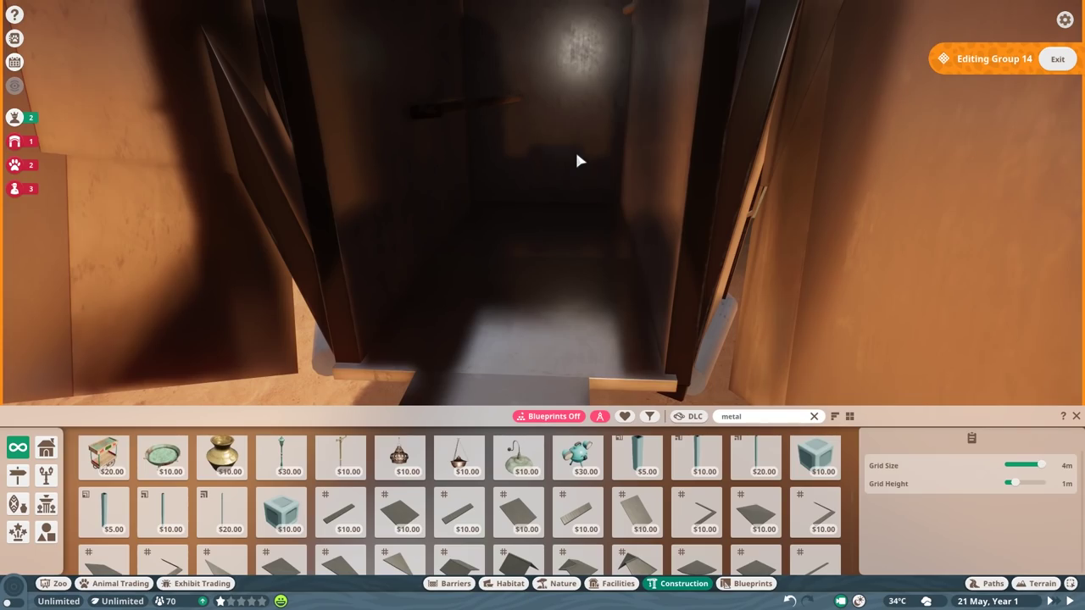
{"action": "left_click", "coordinate": [697, 242]}
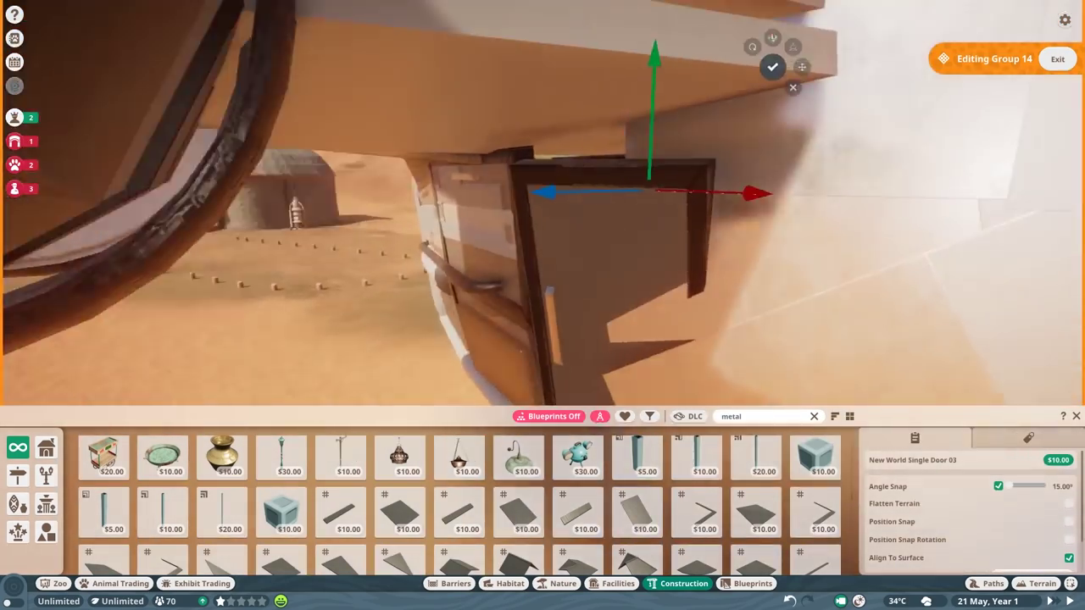
{"action": "scroll", "coordinate": [645, 379], "scroll_direction": "up", "scroll_amount": 5}
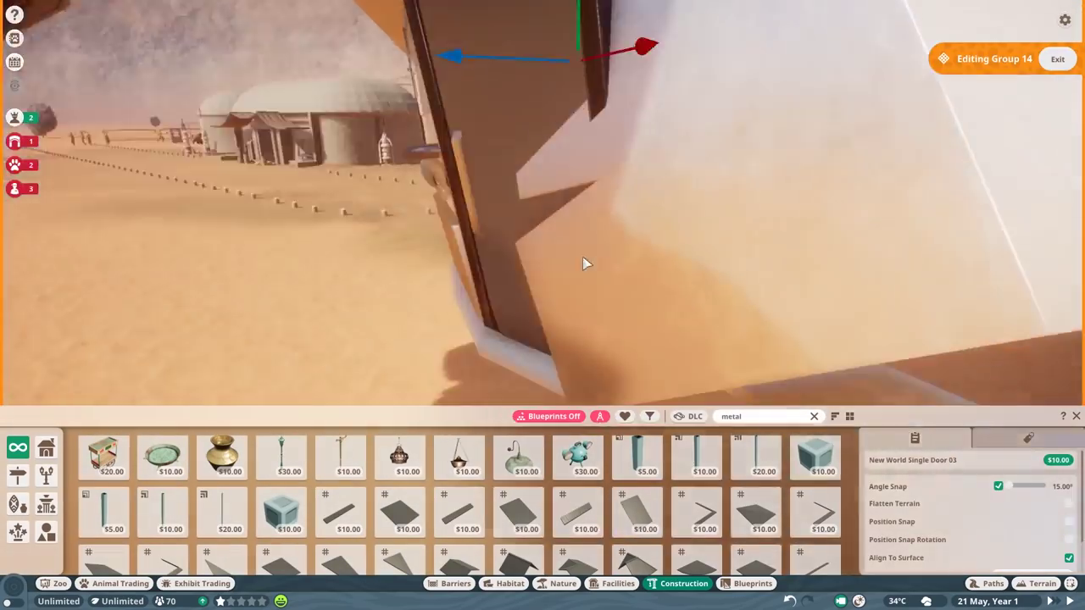
{"action": "key", "text": "Escape"}
{"action": "left_click", "coordinate": [509, 259]}
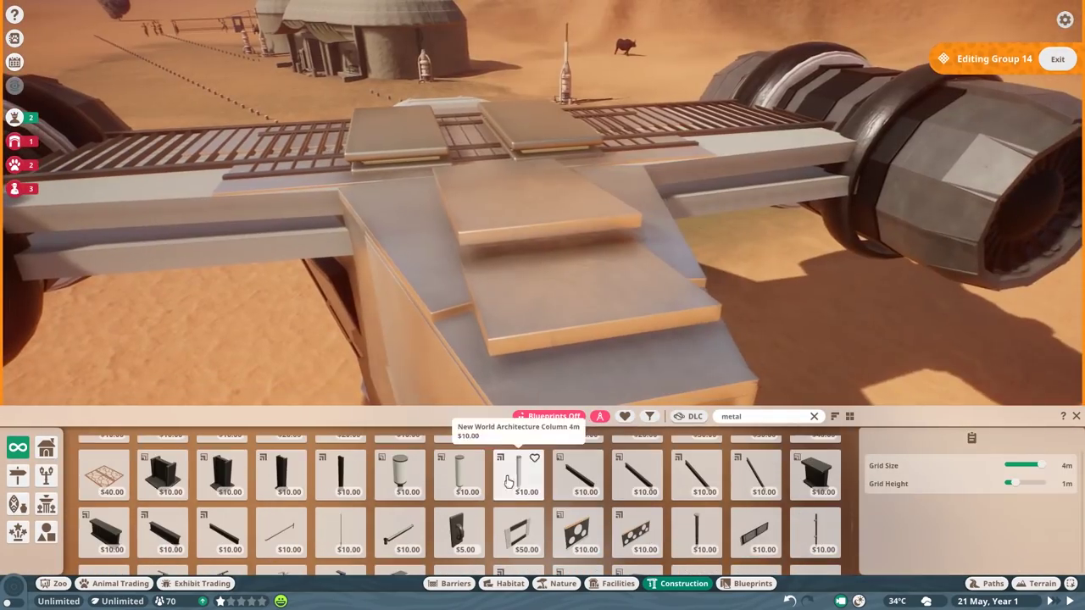
Step: Fill the rear gap between the wing layers with New World Fence 02 and lay New World Architecture Girder Painted beams along the roof centre
{"action": "left_click", "coordinate": [755, 532]}
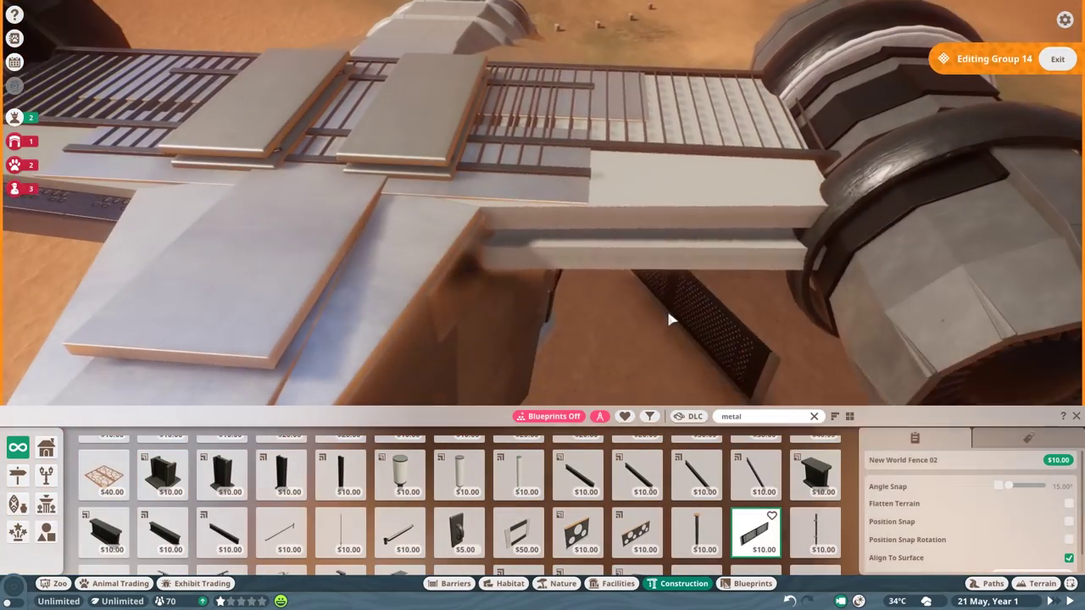
{"action": "left_click", "coordinate": [635, 226]}
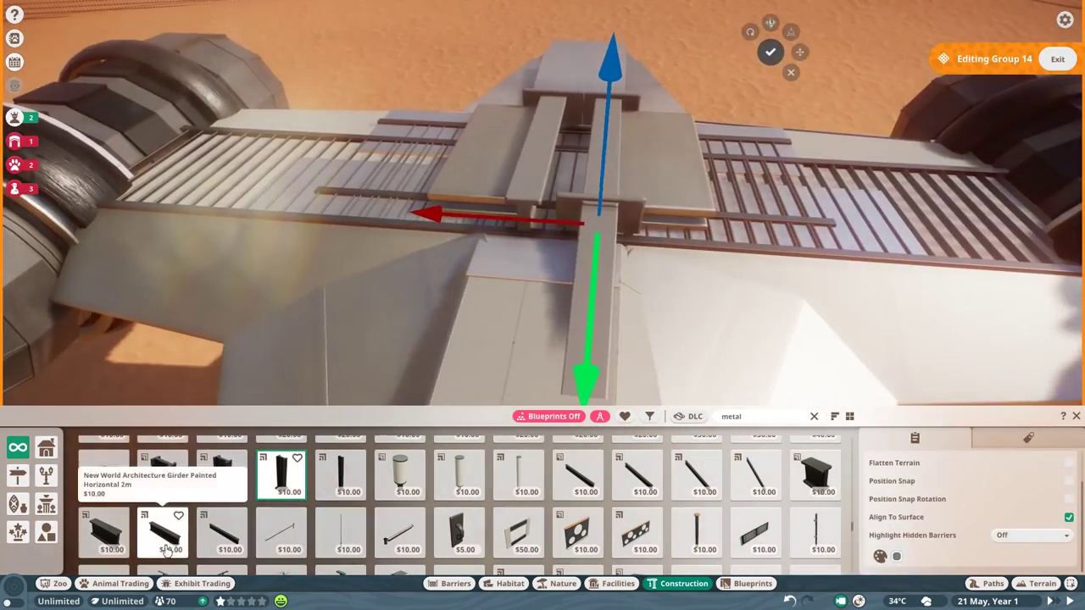
{"action": "left_click", "coordinate": [167, 550]}
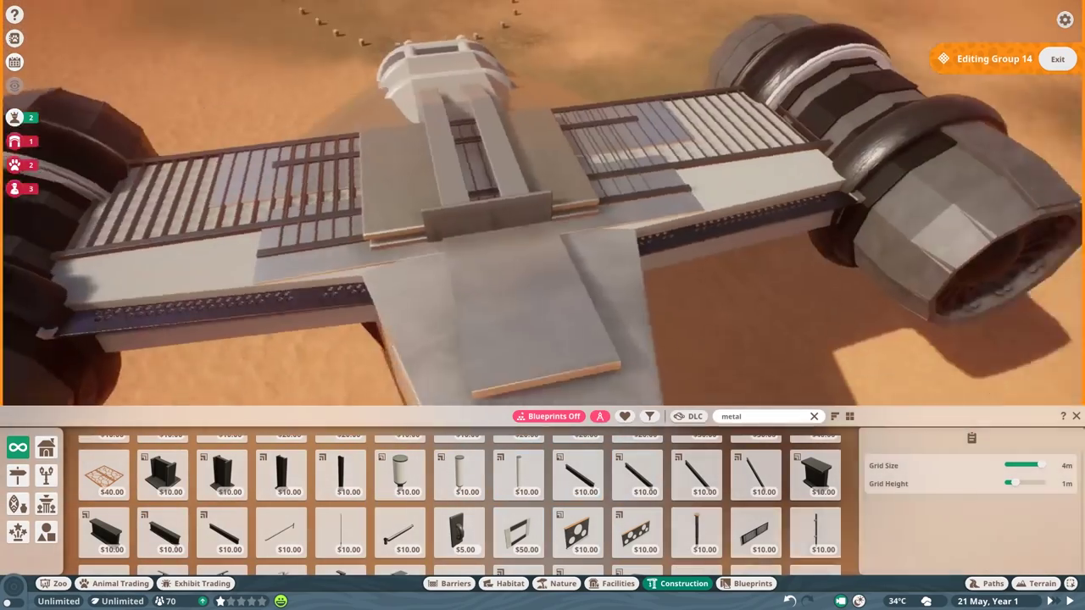
{"action": "left_click", "coordinate": [637, 533]}
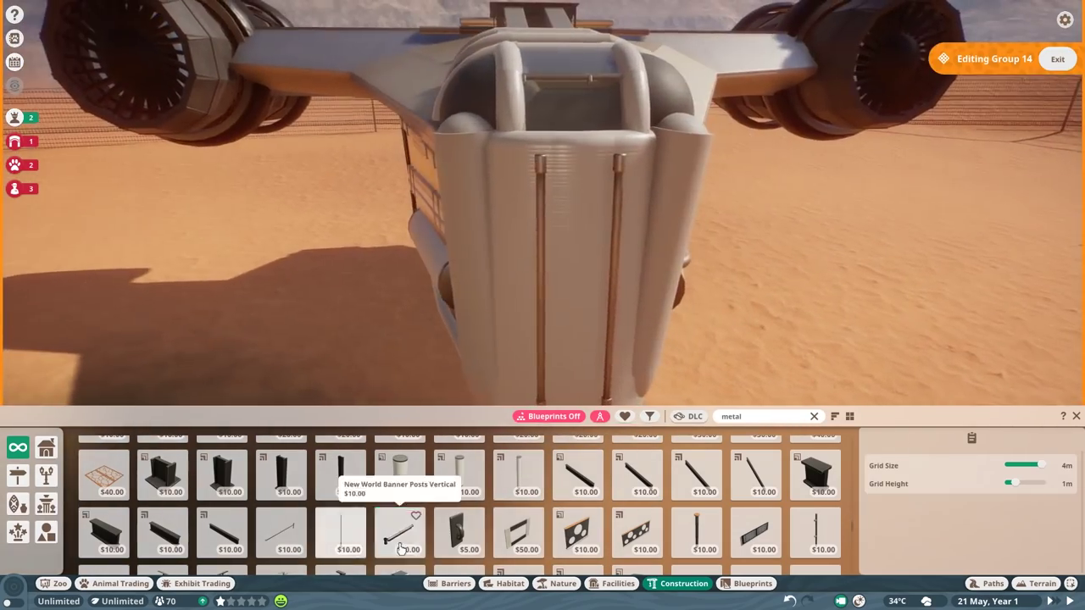
Step: Place a New World Banner Posts Vertical between the two nose rods and set a dark African Bead Shapes 01 on the open sand
{"action": "left_click", "coordinate": [399, 530]}
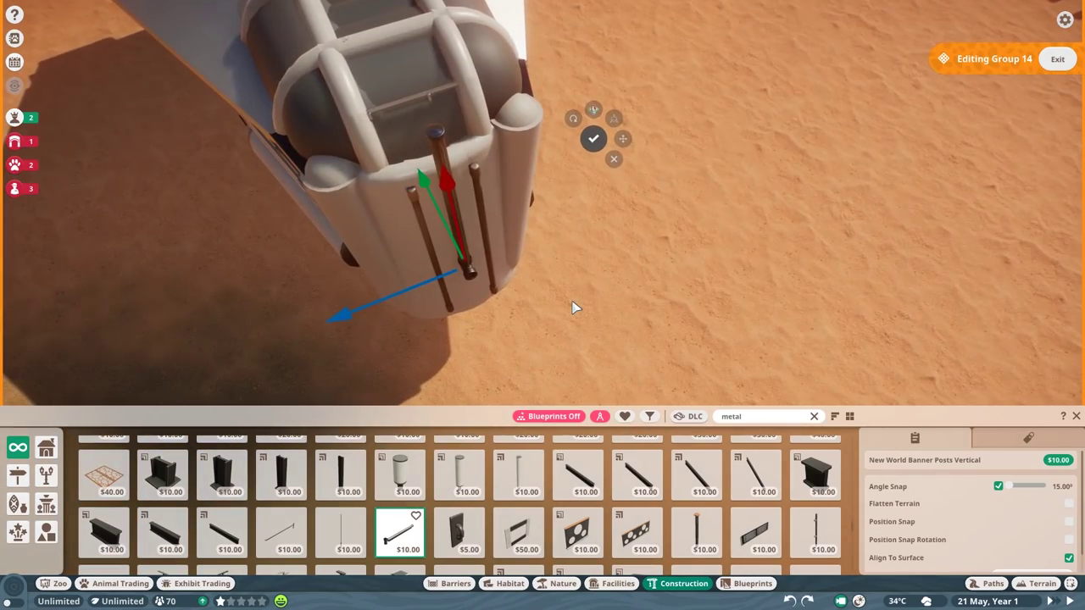
{"action": "scroll", "coordinate": [573, 308], "scroll_direction": "up", "scroll_amount": 3}
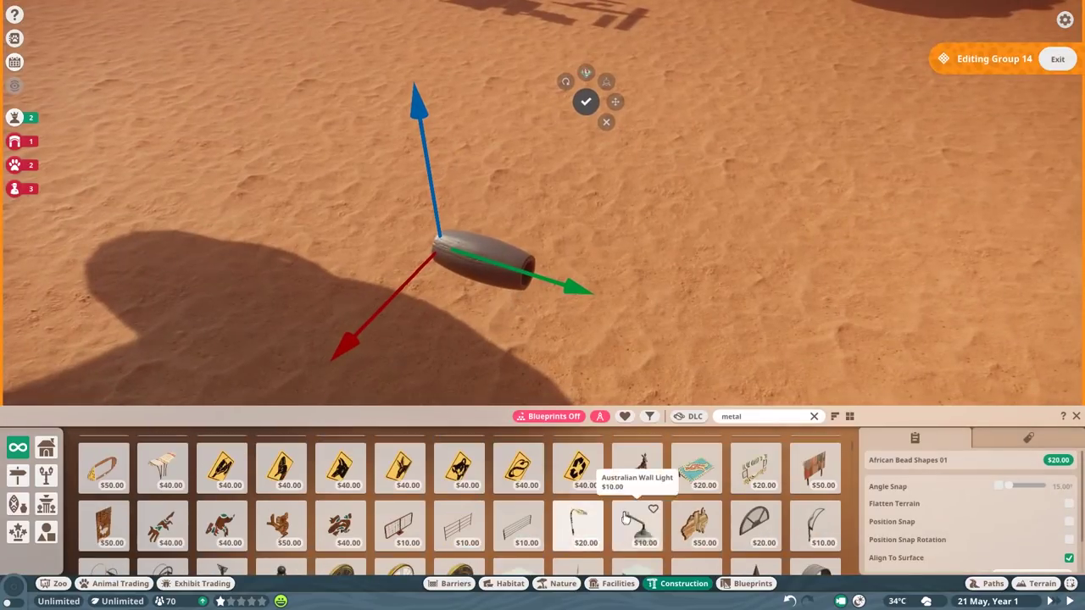
Step: Attach an Australian Wall Light to the bead, with its arm along the top and its round shade underneath as a base
{"action": "left_click", "coordinate": [635, 521]}
{"action": "scroll", "coordinate": [593, 508], "scroll_direction": "down", "scroll_amount": 1}
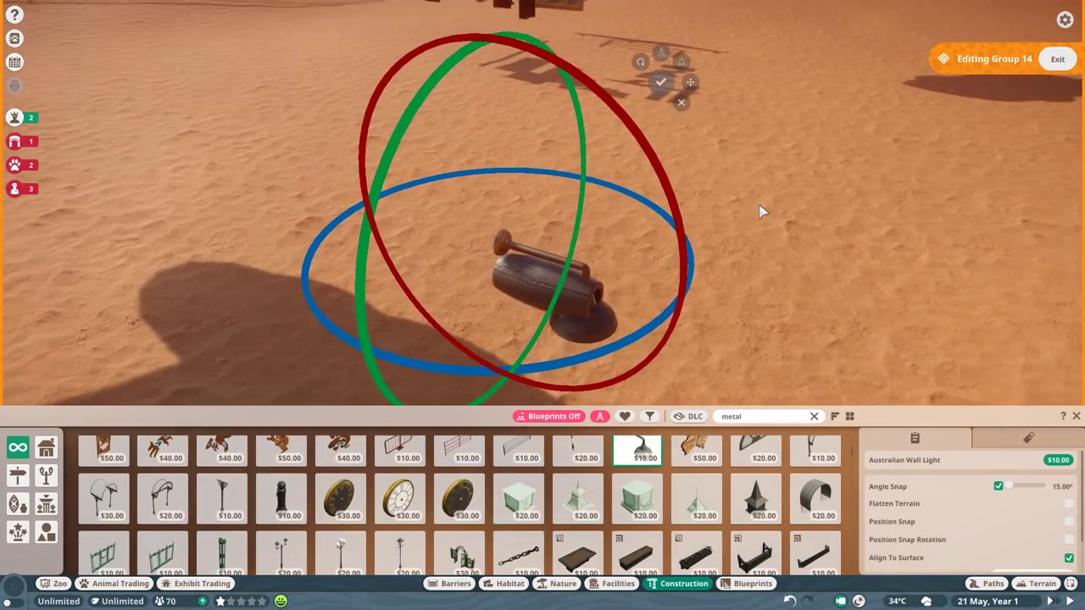
{"action": "key", "text": "Escape"}
Step: Build the gun barrels from New World Fence 01 Post and Fence 03 Post rods, and wrap them with New World Decorative Lights Bracket plates
{"action": "left_click", "coordinate": [530, 284]}
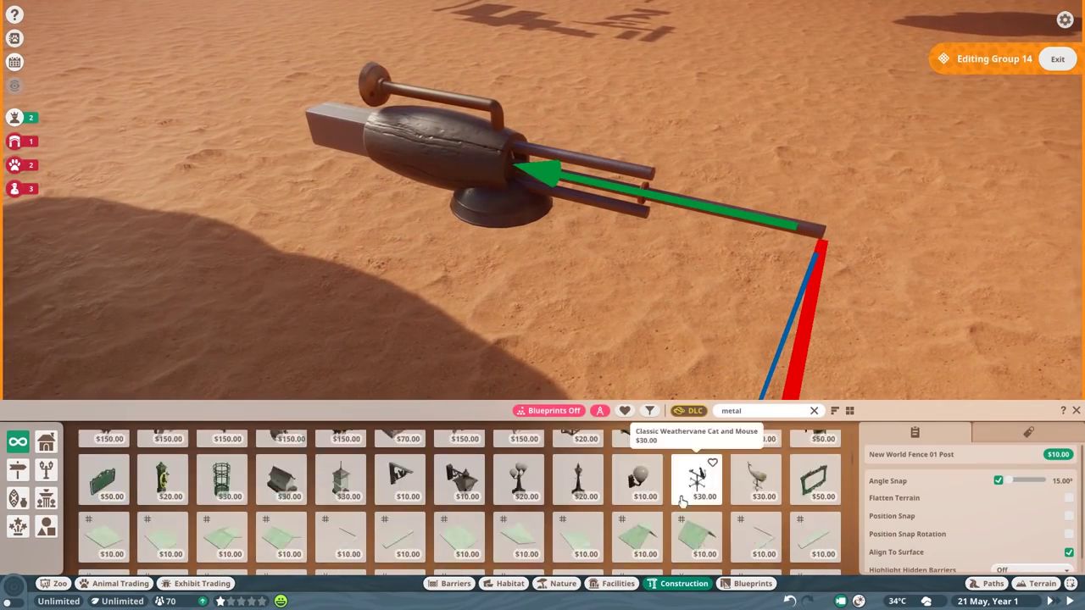
{"action": "scroll", "coordinate": [683, 502], "scroll_direction": "down", "scroll_amount": 2}
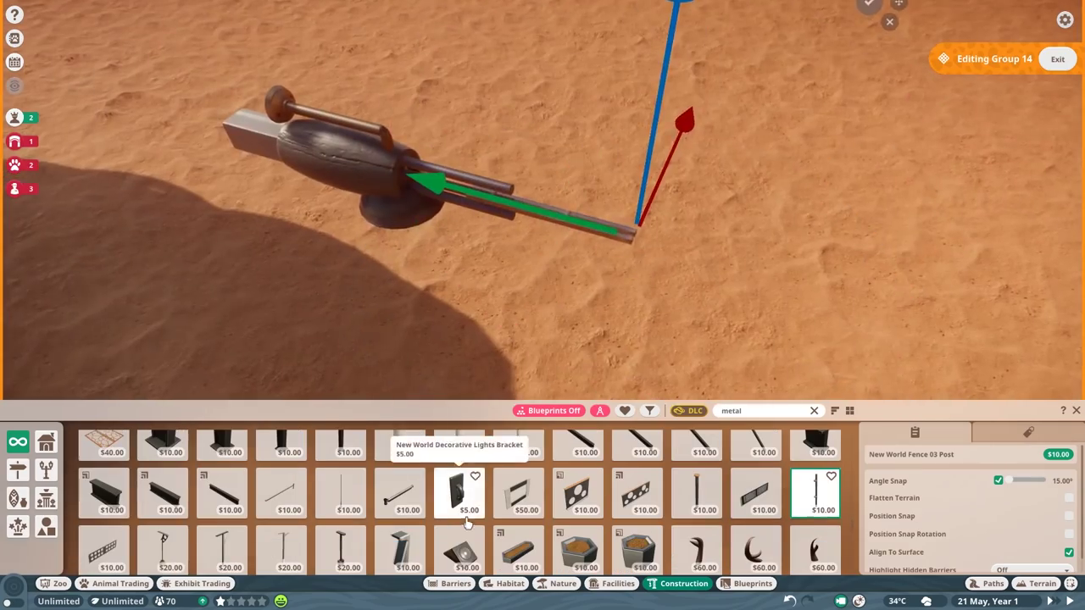
{"action": "left_click", "coordinate": [461, 496]}
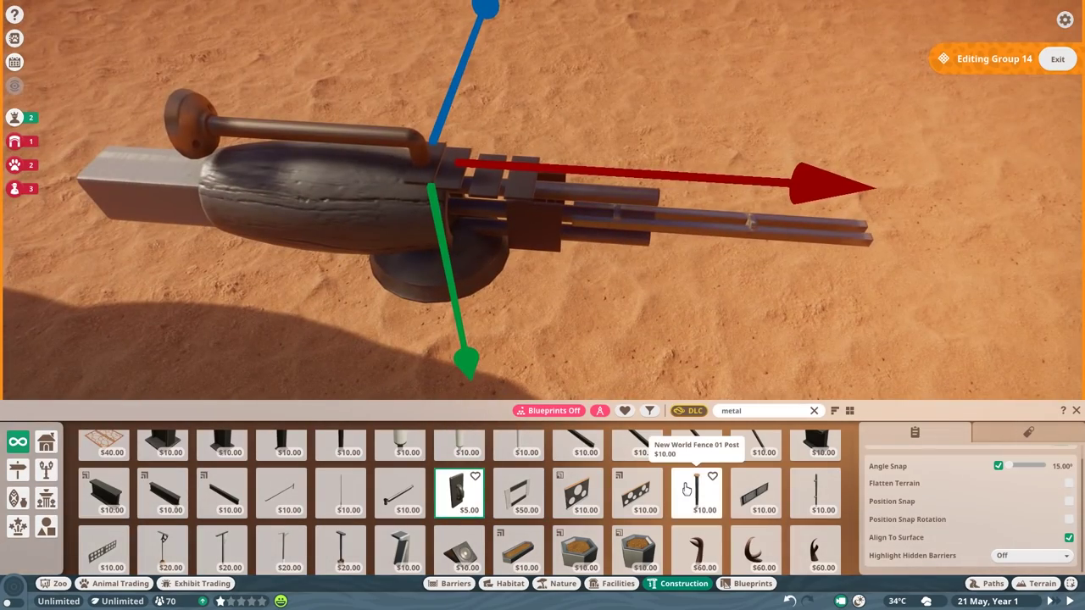
Step: Add New World Fence 01 Post studs to the gun's top arm, flank its round end with plates and build a boxed section behind
{"action": "left_click", "coordinate": [695, 491]}
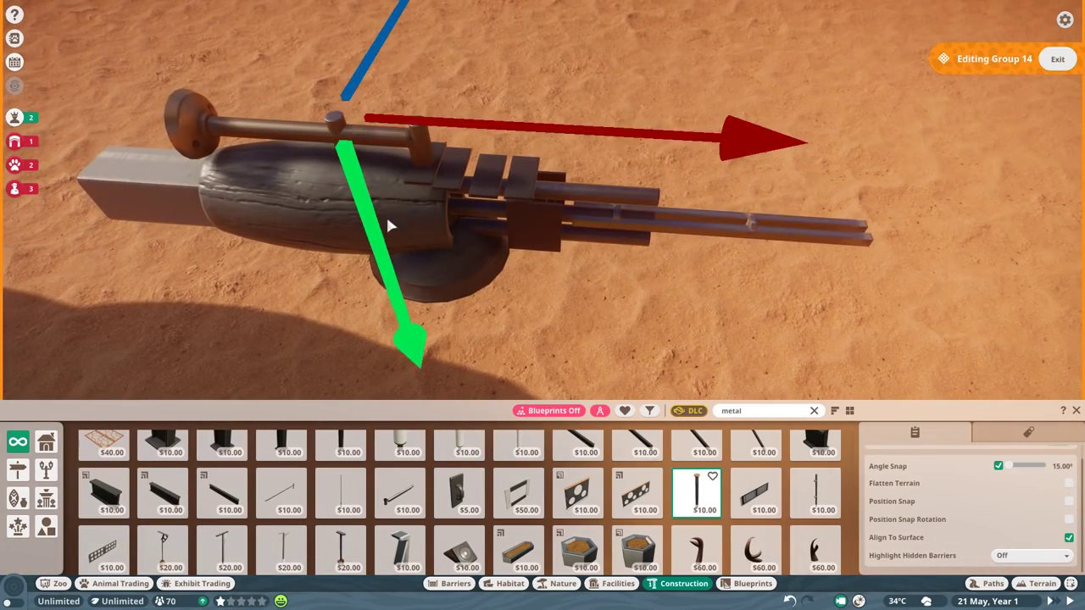
{"action": "scroll", "coordinate": [364, 475], "scroll_direction": "down", "scroll_amount": 2}
{"action": "left_click", "coordinate": [754, 526]}
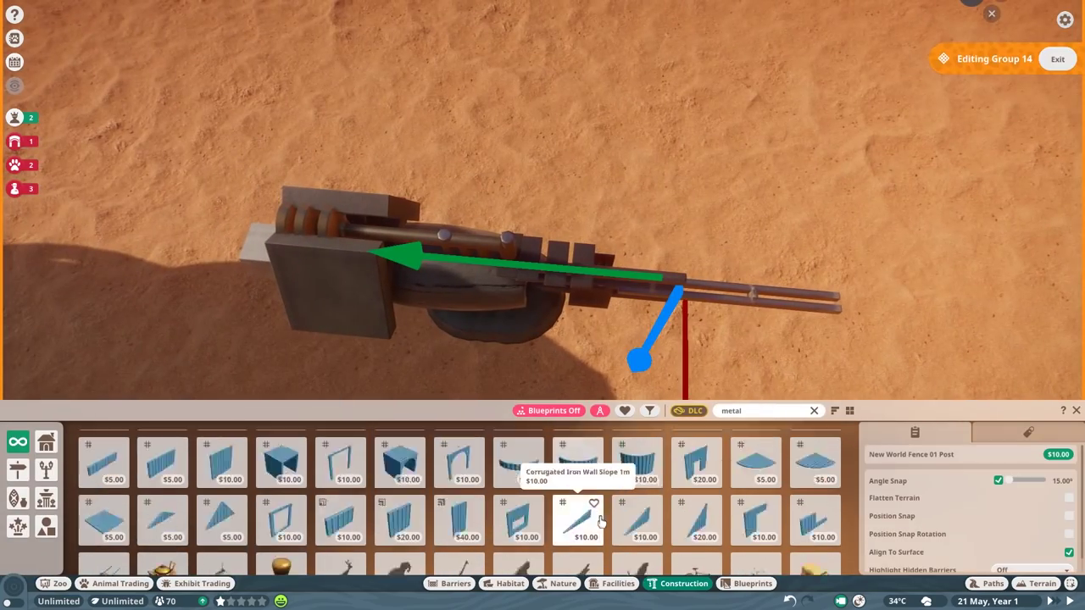
{"action": "scroll", "coordinate": [574, 497], "scroll_direction": "down", "scroll_amount": 2}
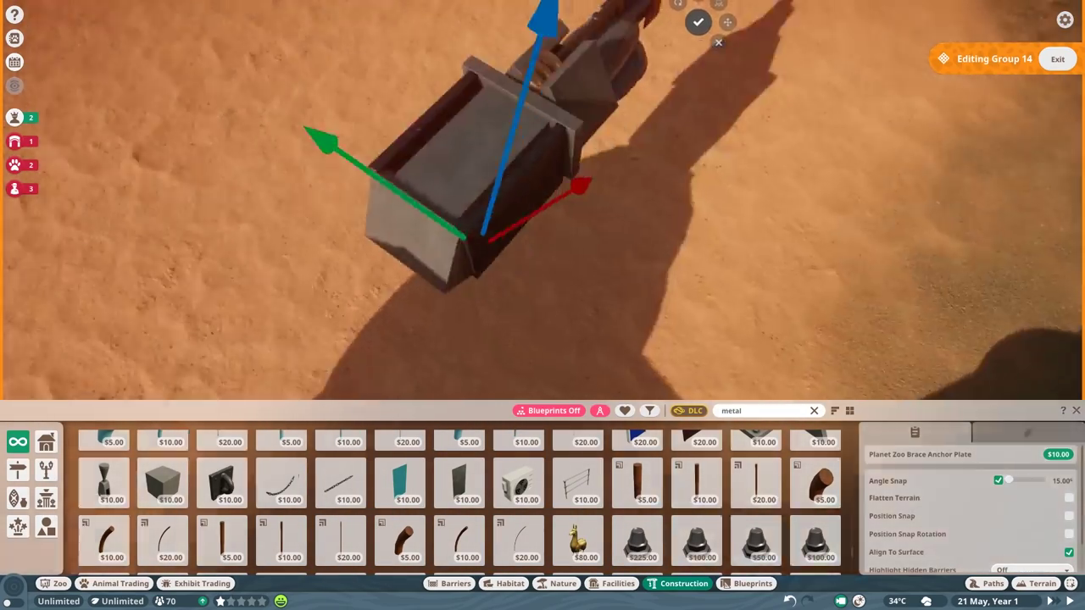
{"action": "key", "text": "Escape"}
Step: Lay two crossbars over the boxed section and line up New World Decorative Lights Bracket strips between them as rows of vents
{"action": "scroll", "coordinate": [407, 530], "scroll_direction": "down", "scroll_amount": 3}
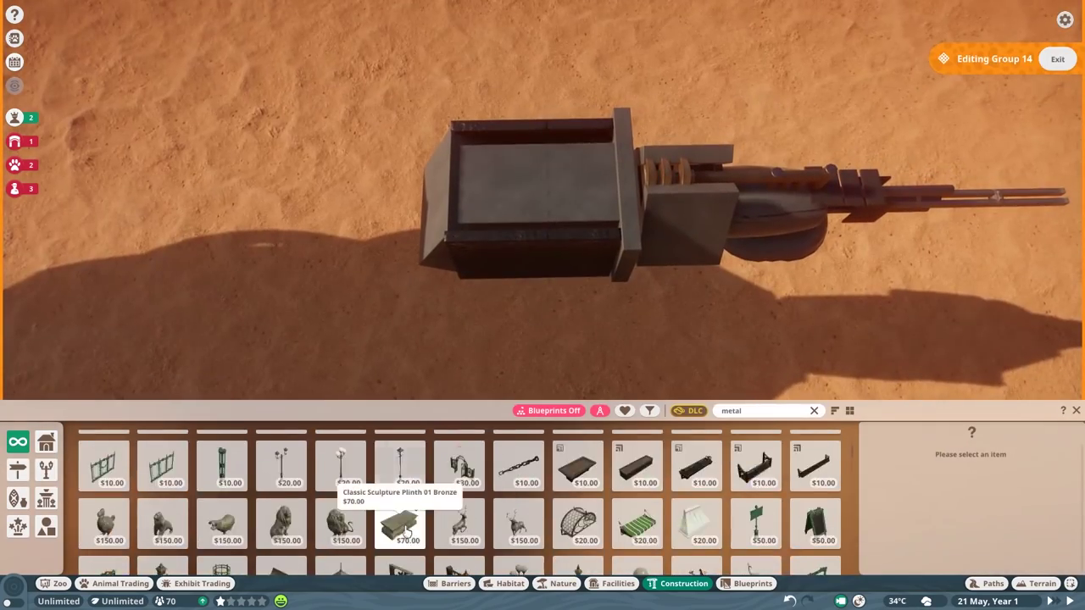
{"action": "scroll", "coordinate": [407, 532], "scroll_direction": "down", "scroll_amount": 5}
{"action": "left_click", "coordinate": [458, 471]}
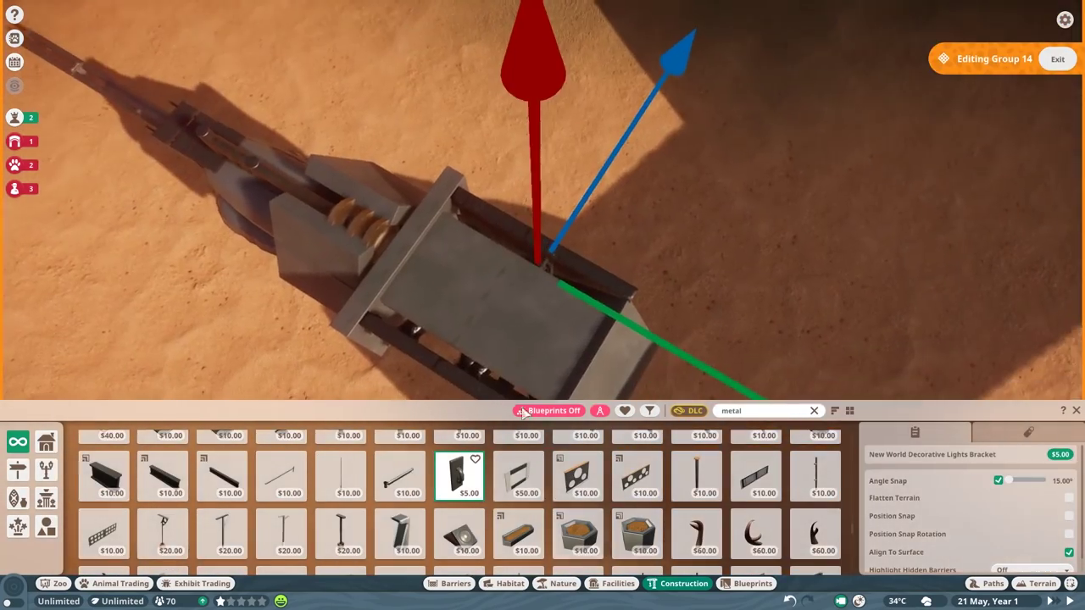
{"action": "left_click", "coordinate": [664, 306]}
{"action": "scroll", "coordinate": [586, 492], "scroll_direction": "down", "scroll_amount": 3}
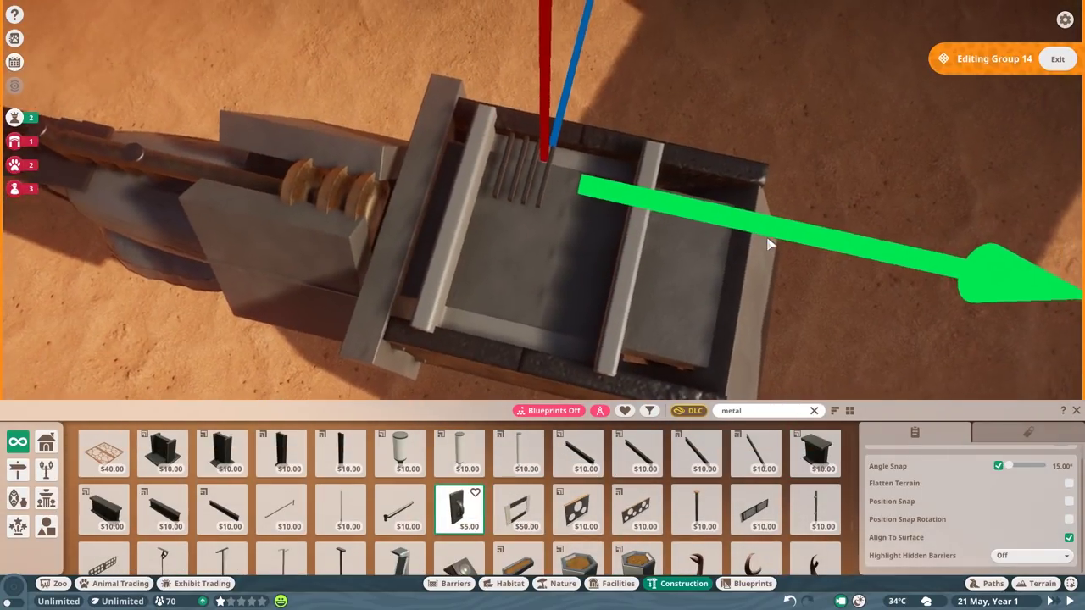
{"action": "right_click", "coordinate": [538, 209]}
{"action": "left_click", "coordinate": [575, 171]}
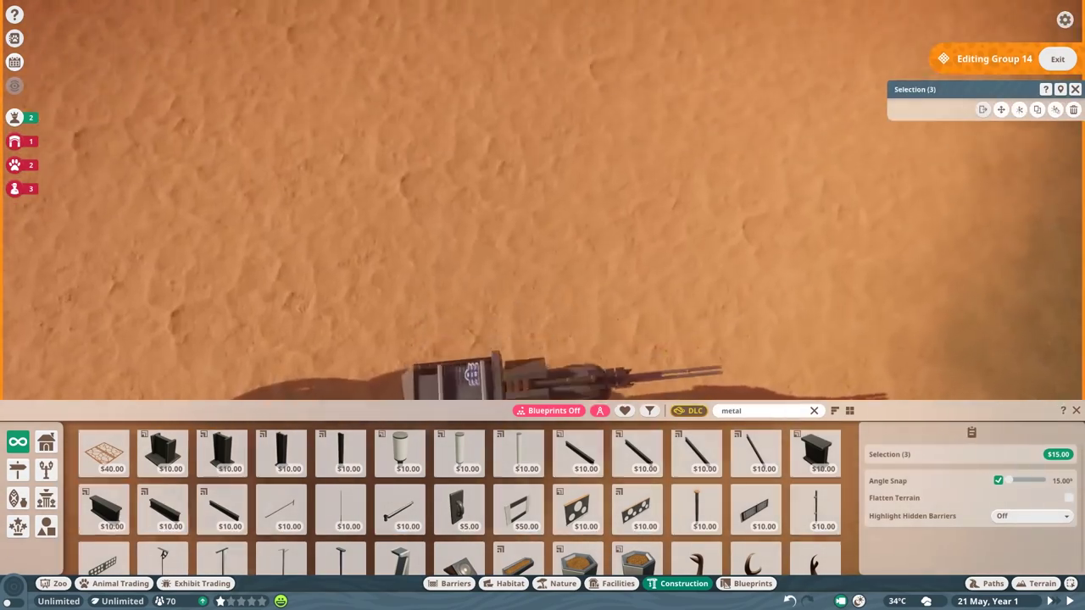
Step: Slide a metal pipe lengthwise through the gun and attach a grey primitive cylinder to the rear of the boxed section
{"action": "scroll", "coordinate": [814, 433], "scroll_direction": "down", "scroll_amount": 3}
{"action": "left_click", "coordinate": [755, 486]}
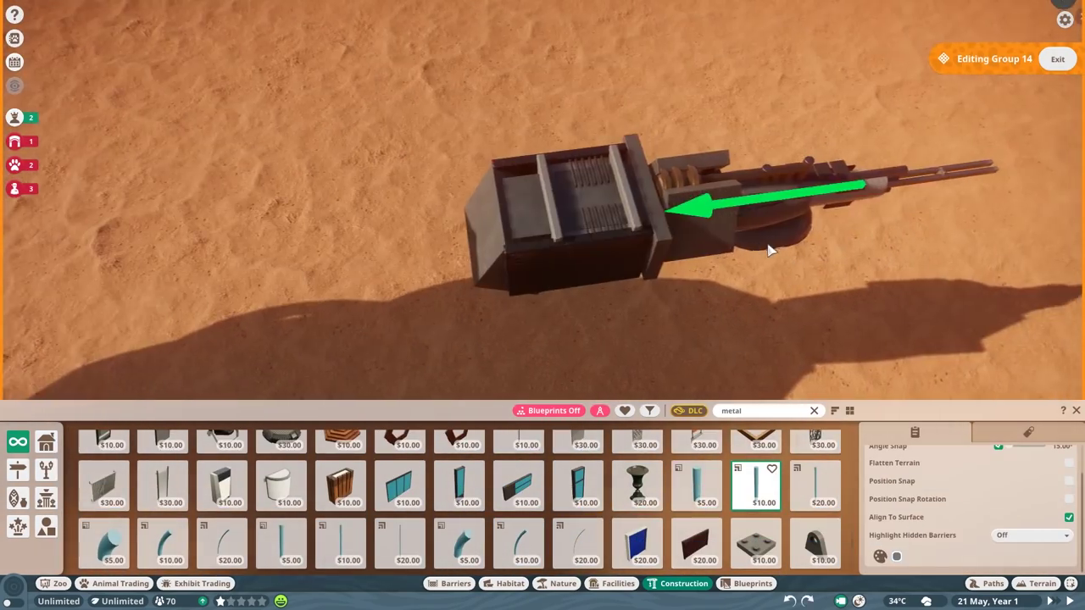
{"action": "scroll", "coordinate": [550, 542], "scroll_direction": "down", "scroll_amount": 2}
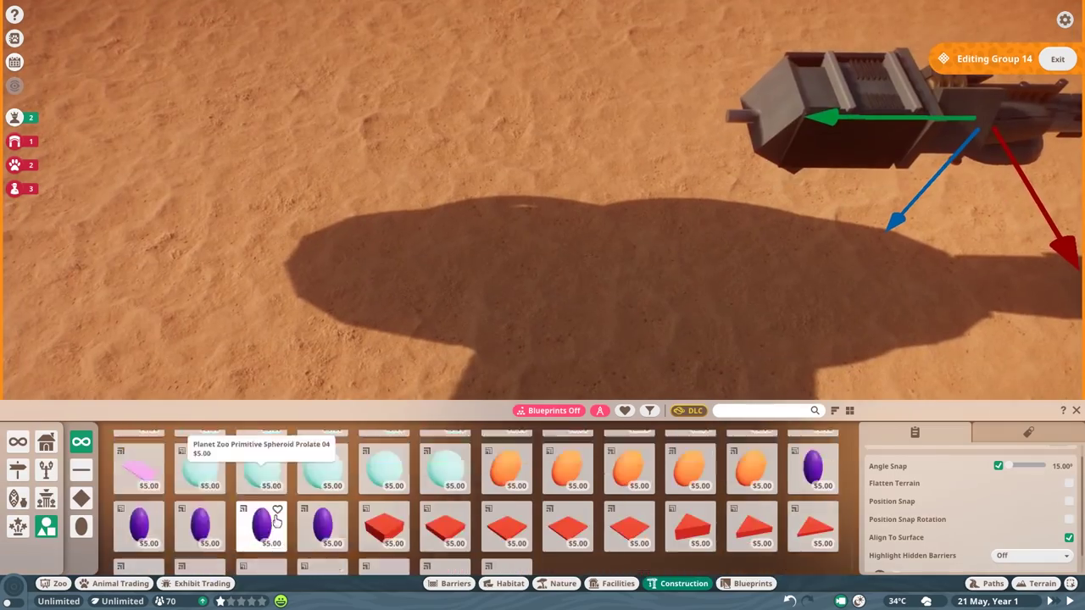
{"action": "scroll", "coordinate": [457, 509], "scroll_direction": "down", "scroll_amount": 2}
{"action": "left_click", "coordinate": [138, 543]}
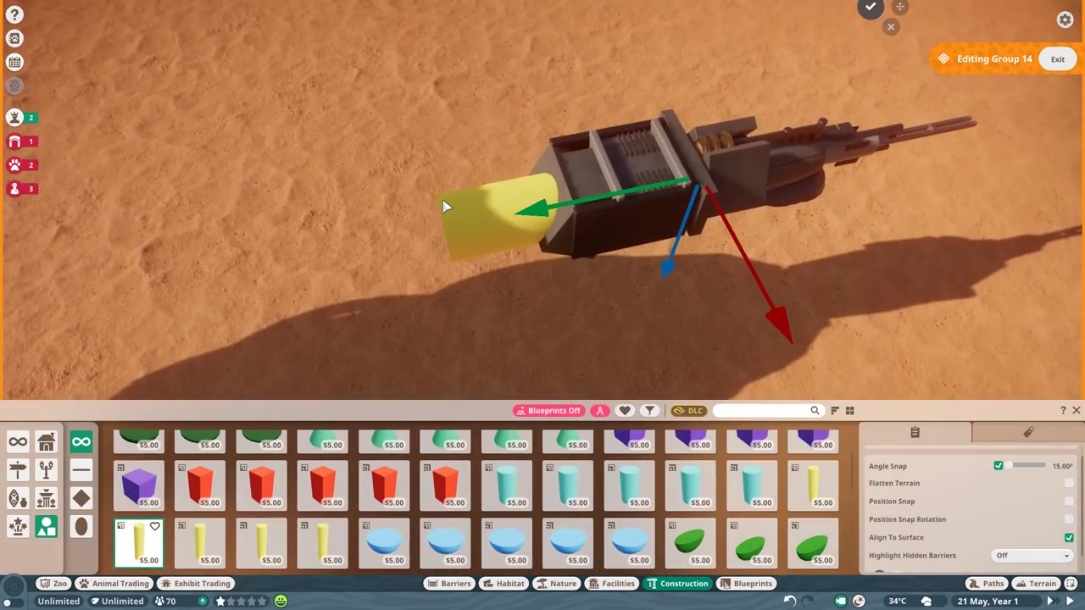
{"action": "scroll", "coordinate": [568, 475], "scroll_direction": "down", "scroll_amount": 2}
{"action": "left_click", "coordinate": [569, 475]}
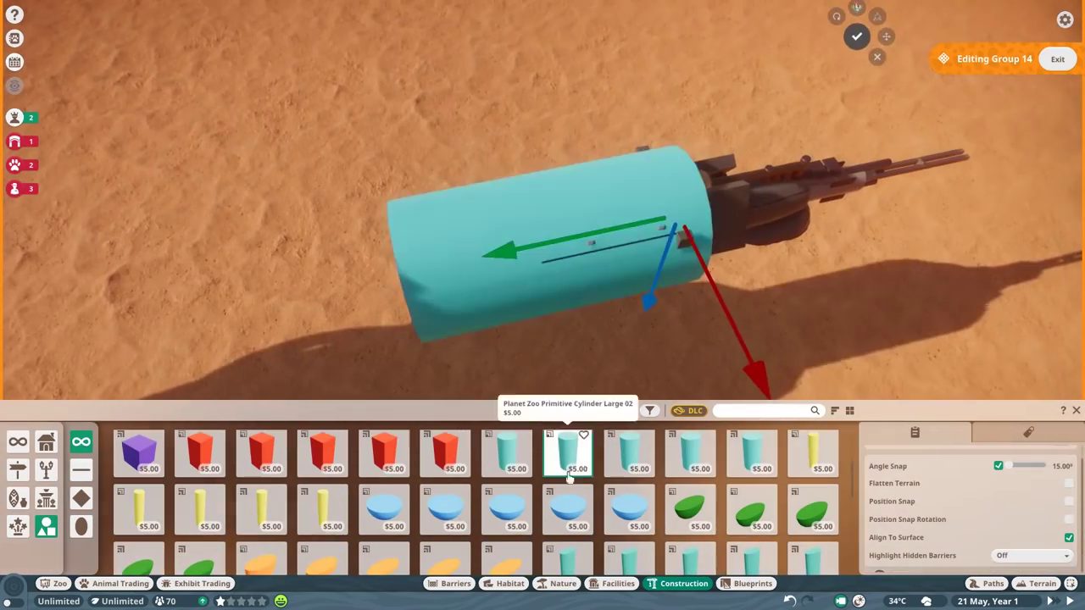
{"action": "scroll", "coordinate": [593, 509], "scroll_direction": "down", "scroll_amount": 2}
Step: Filter the pieces to Metal, wrap the rear cylinder in a ringed metal cage piece and recolour the cage grey
{"action": "left_click", "coordinate": [649, 411]}
{"action": "left_click", "coordinate": [584, 322]}
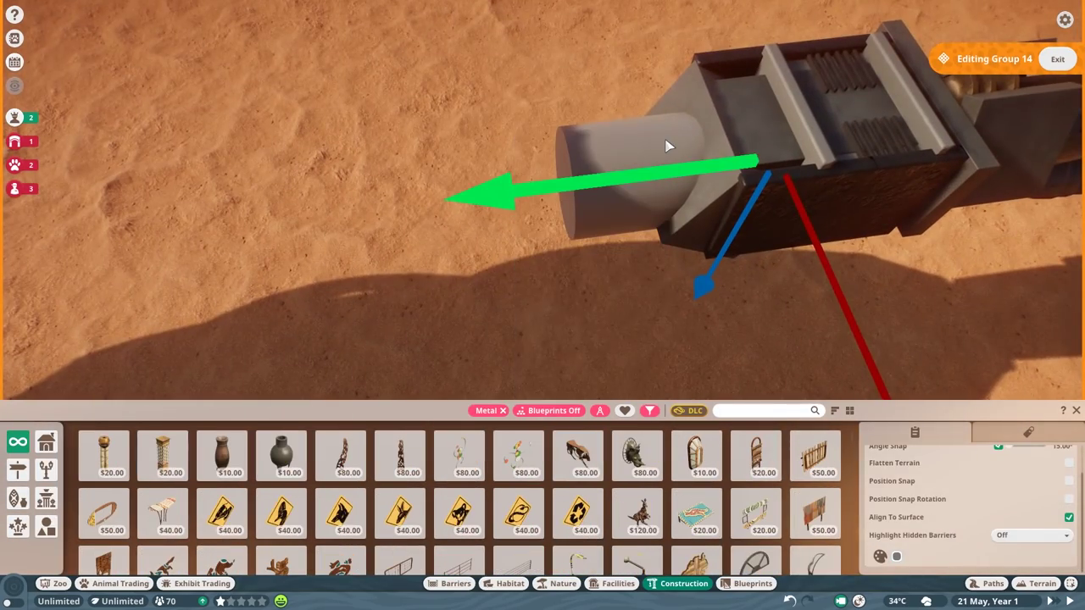
{"action": "scroll", "coordinate": [339, 509], "scroll_direction": "down", "scroll_amount": 3}
{"action": "left_click", "coordinate": [342, 467]}
{"action": "scroll", "coordinate": [254, 508], "scroll_direction": "down", "scroll_amount": 1}
{"action": "left_click", "coordinate": [221, 547]}
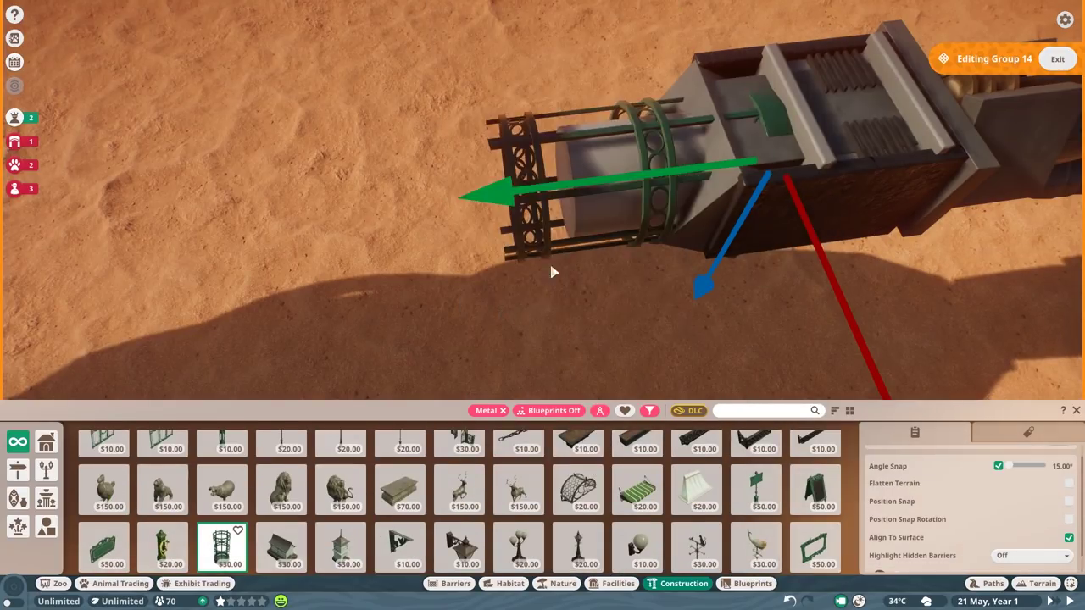
{"action": "right_click", "coordinate": [767, 231]}
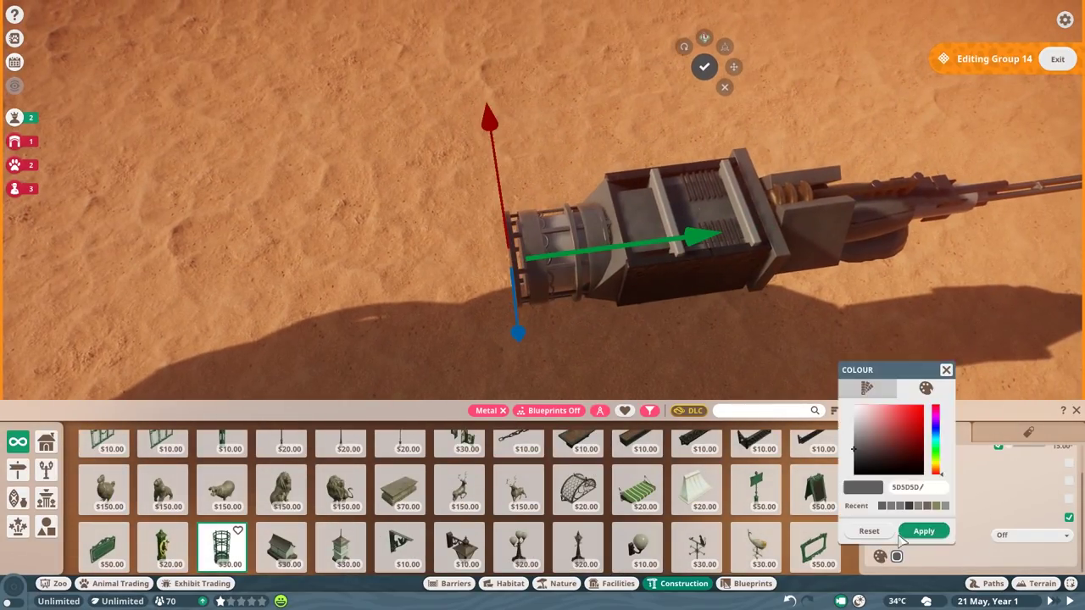
{"action": "left_click", "coordinate": [926, 506]}
{"action": "key", "text": "q"}
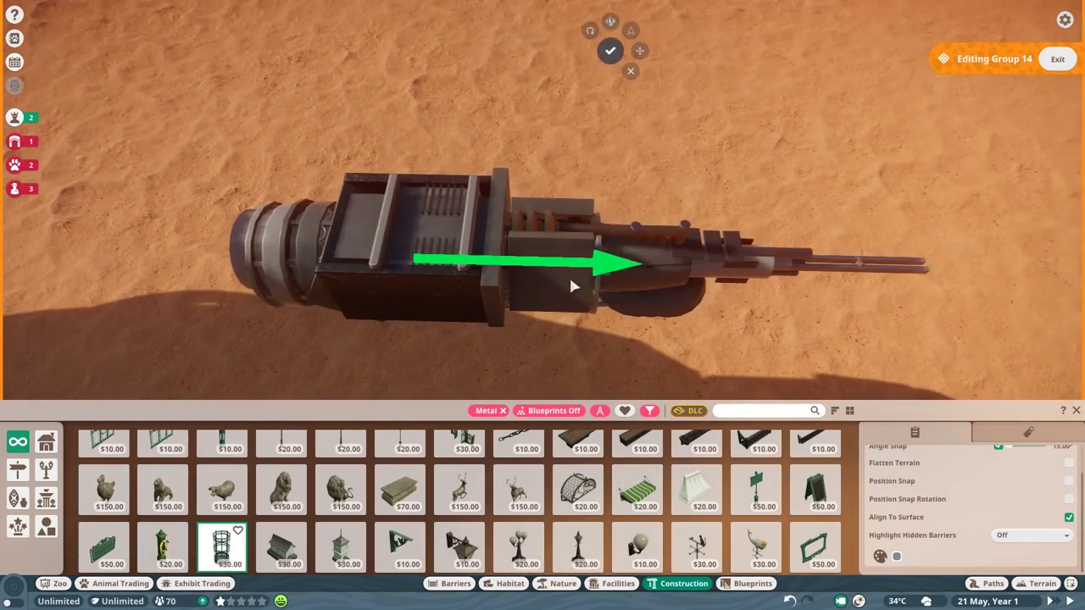
Step: Set domed metal caps on the boxed section's roof and fit a small plate at its side from the Tiny Pieces and Small filters
{"action": "scroll", "coordinate": [640, 458], "scroll_direction": "down", "scroll_amount": 5}
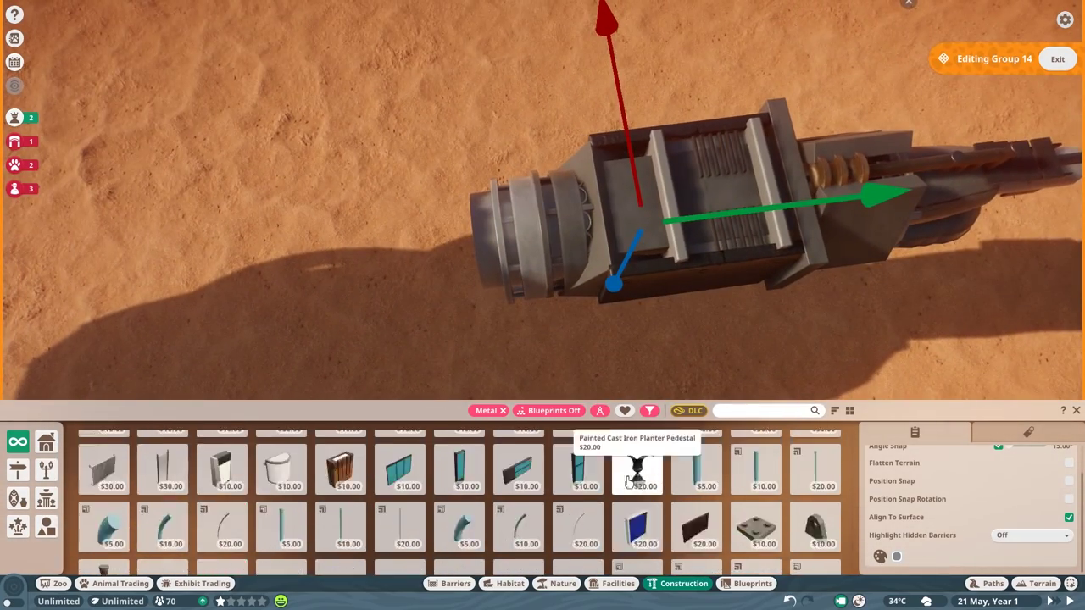
{"action": "key", "text": "q"}
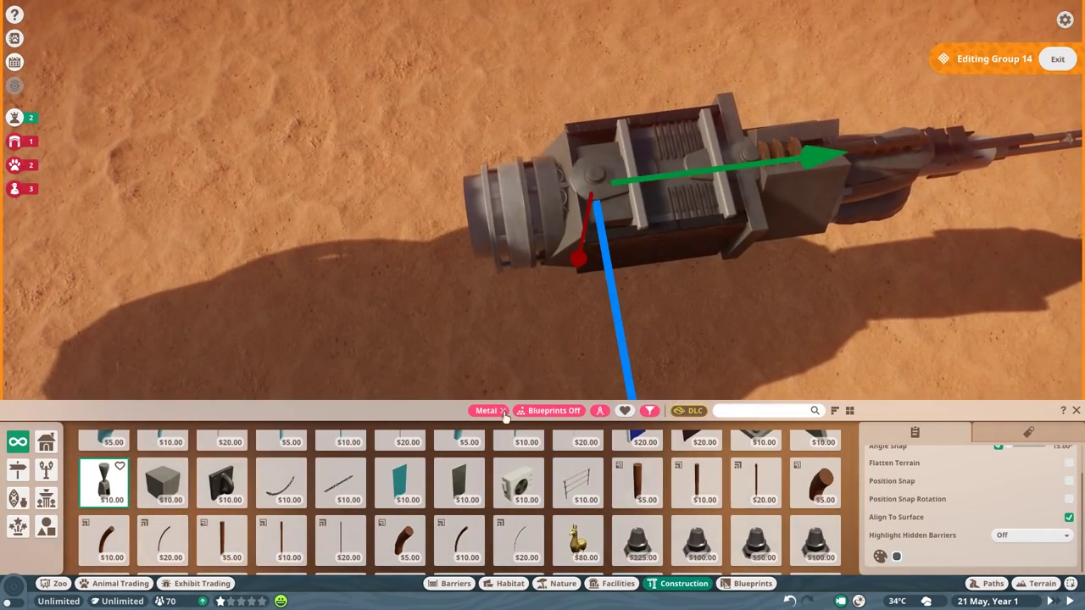
{"action": "left_click", "coordinate": [649, 410]}
{"action": "left_click", "coordinate": [649, 410]}
{"action": "left_click", "coordinate": [637, 455]}
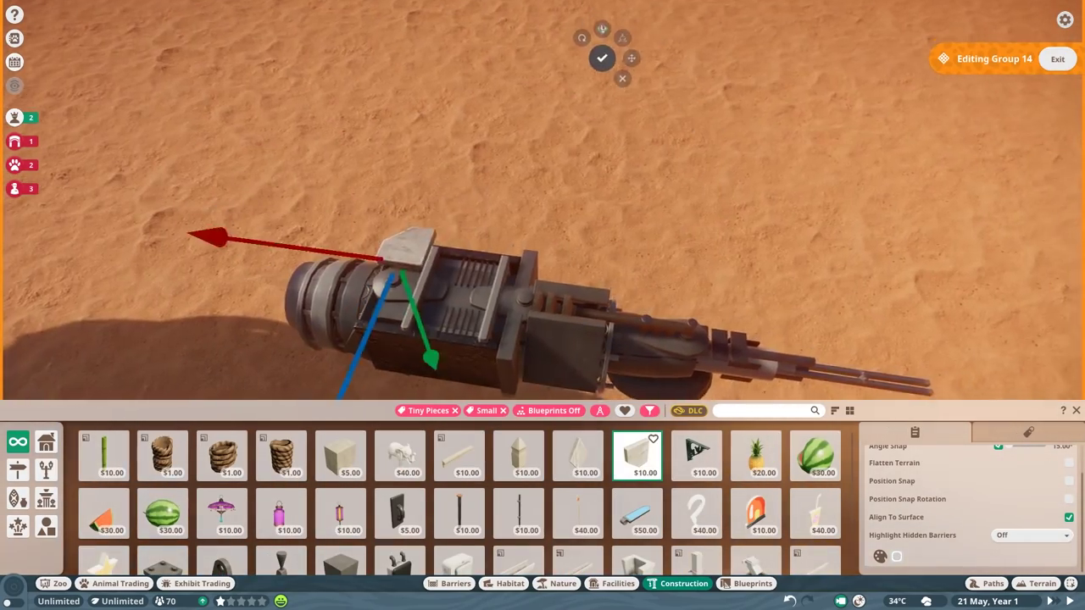
{"action": "scroll", "coordinate": [457, 500], "scroll_direction": "down", "scroll_amount": 1}
{"action": "left_click", "coordinate": [879, 556]}
{"action": "key", "text": "Escape"}
Step: Build side armour from Planet Zoo Gutter Cap blocks with raised hatch plates and copy it along both sides of the boxed section
{"action": "key", "text": "q"}
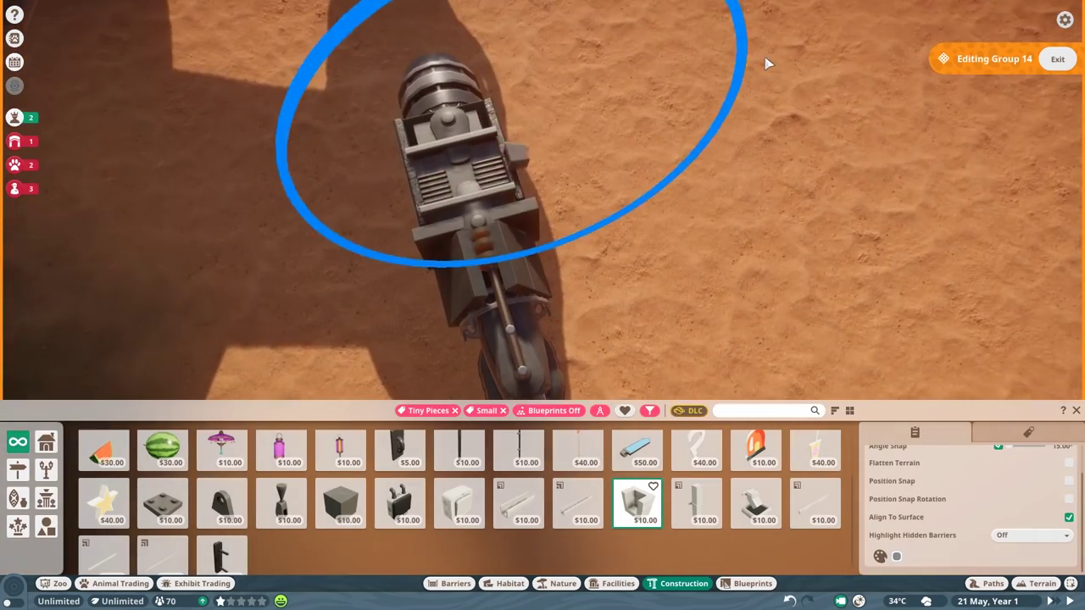
{"action": "key", "text": "q"}
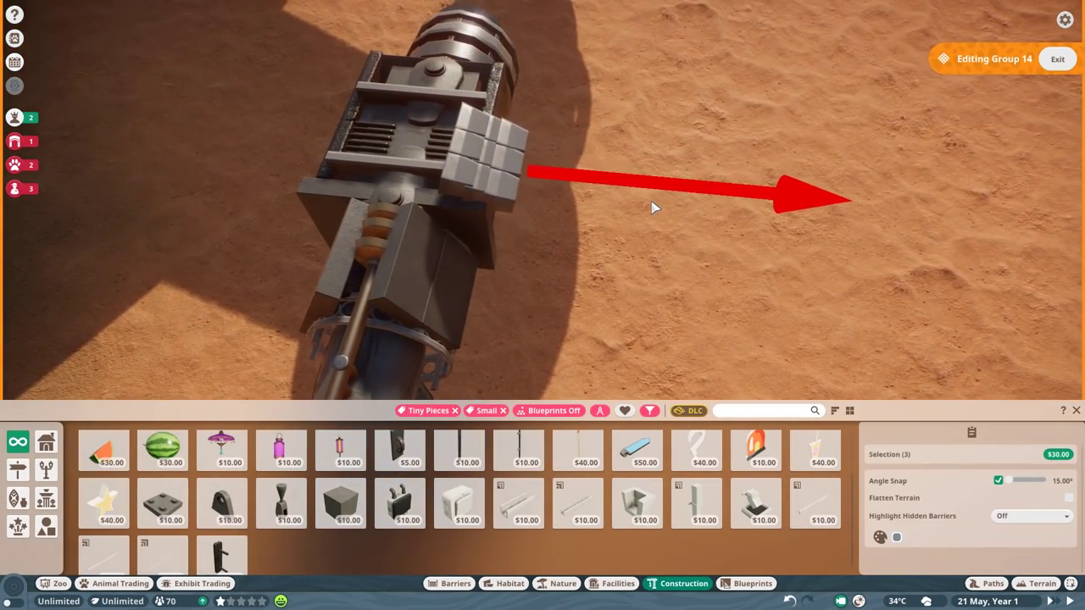
{"action": "scroll", "coordinate": [654, 206], "scroll_direction": "up", "scroll_amount": 3}
{"action": "left_click", "coordinate": [485, 202]}
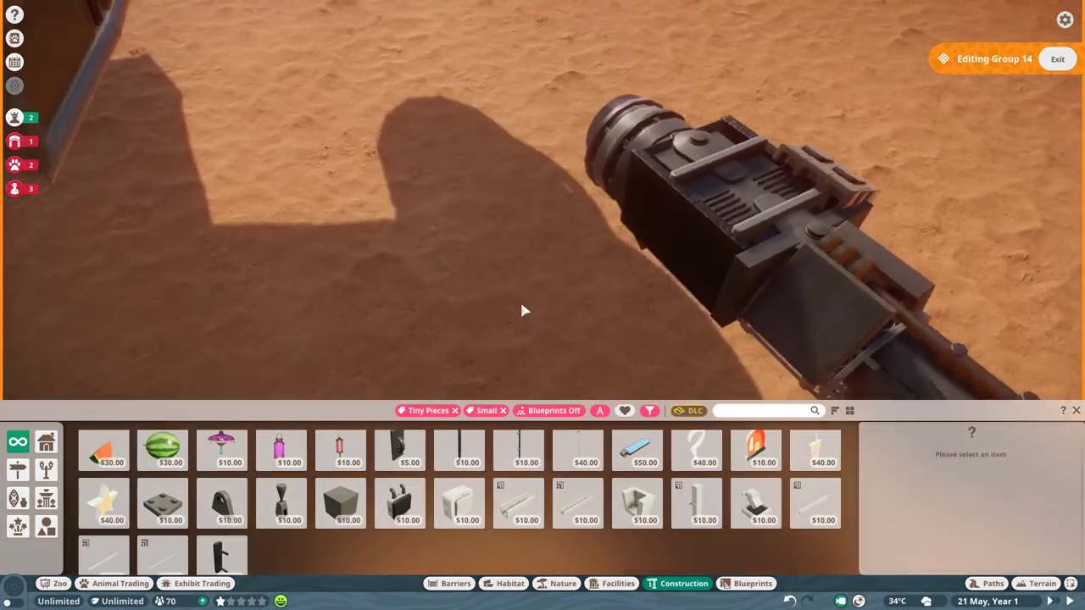
{"action": "key", "text": "q"}
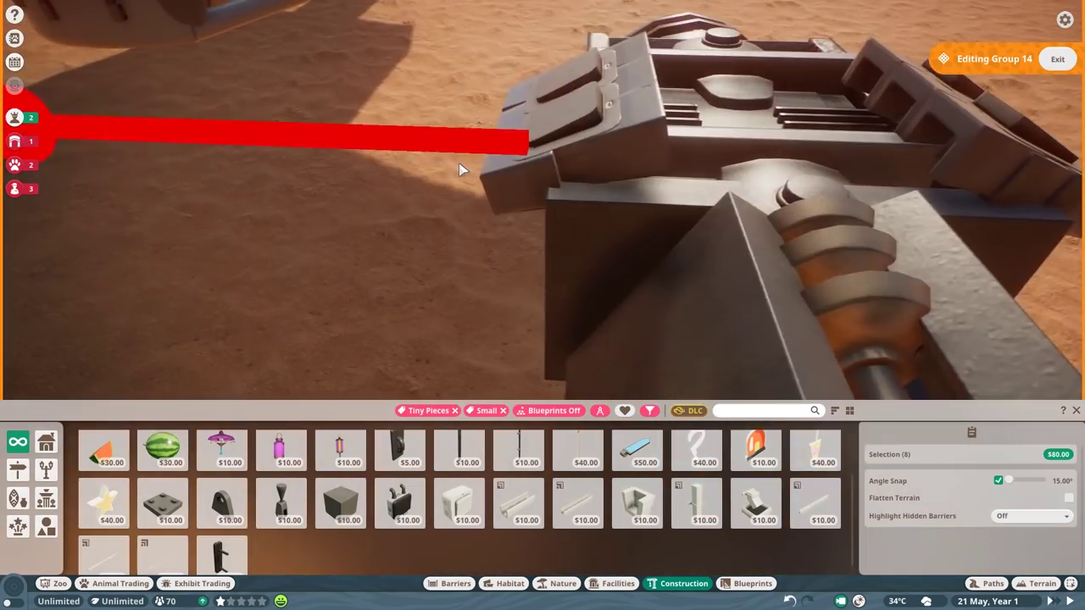
{"action": "scroll", "coordinate": [543, 254], "scroll_direction": "down", "scroll_amount": 5}
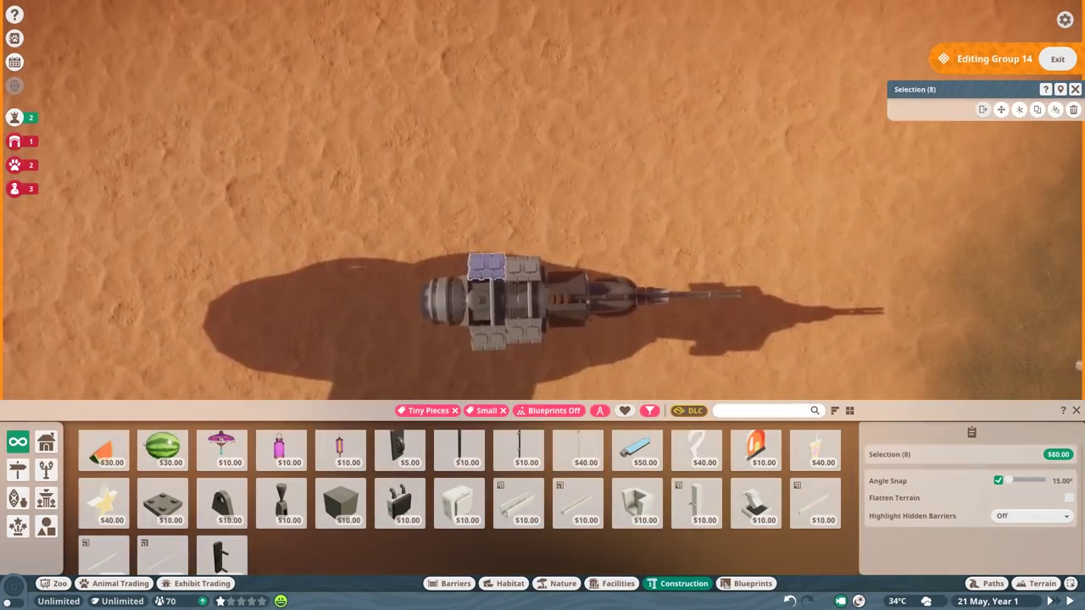
{"action": "key", "text": "Escape"}
Step: Try a copy of the whole gun against the vehicle's side below the cockpit
{"action": "left_click", "coordinate": [533, 307]}
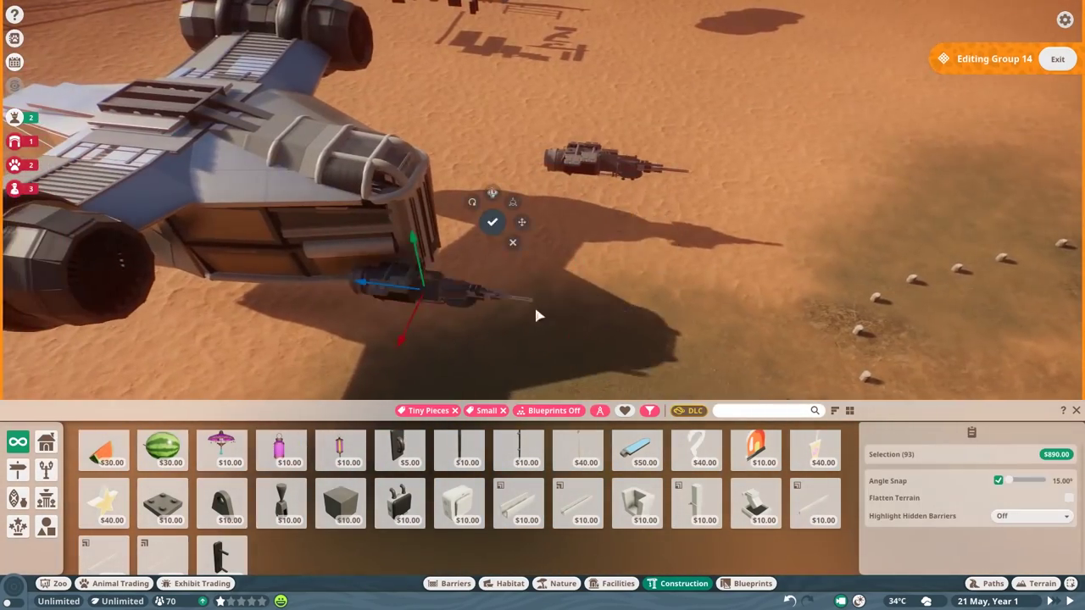
{"action": "scroll", "coordinate": [535, 315], "scroll_direction": "up", "scroll_amount": 5}
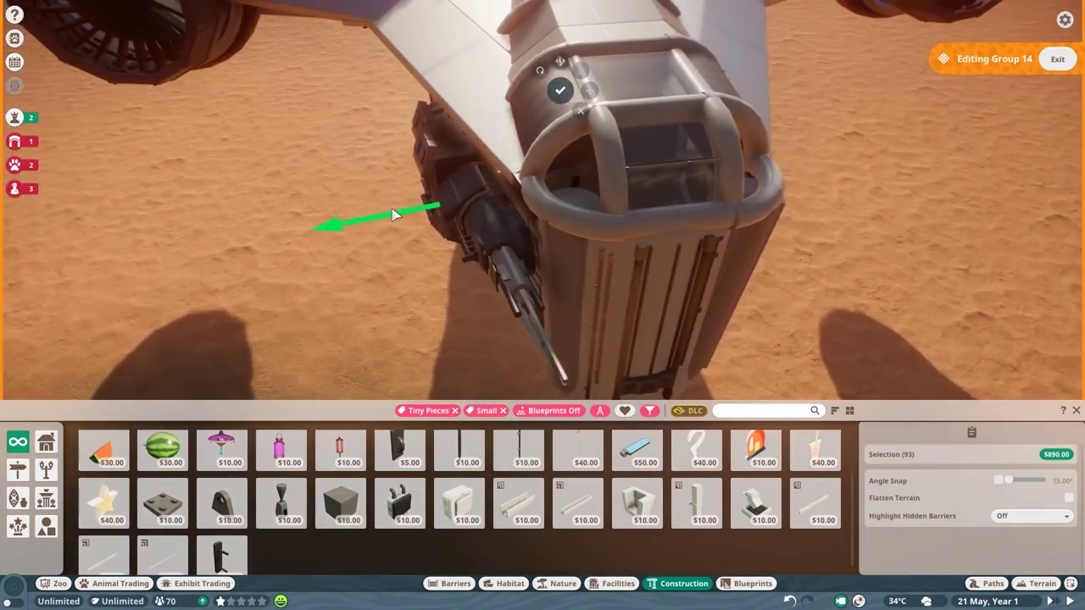
{"action": "key", "text": "Escape"}
{"action": "left_click", "coordinate": [518, 312]}
{"action": "scroll", "coordinate": [448, 259], "scroll_direction": "up", "scroll_amount": 5}
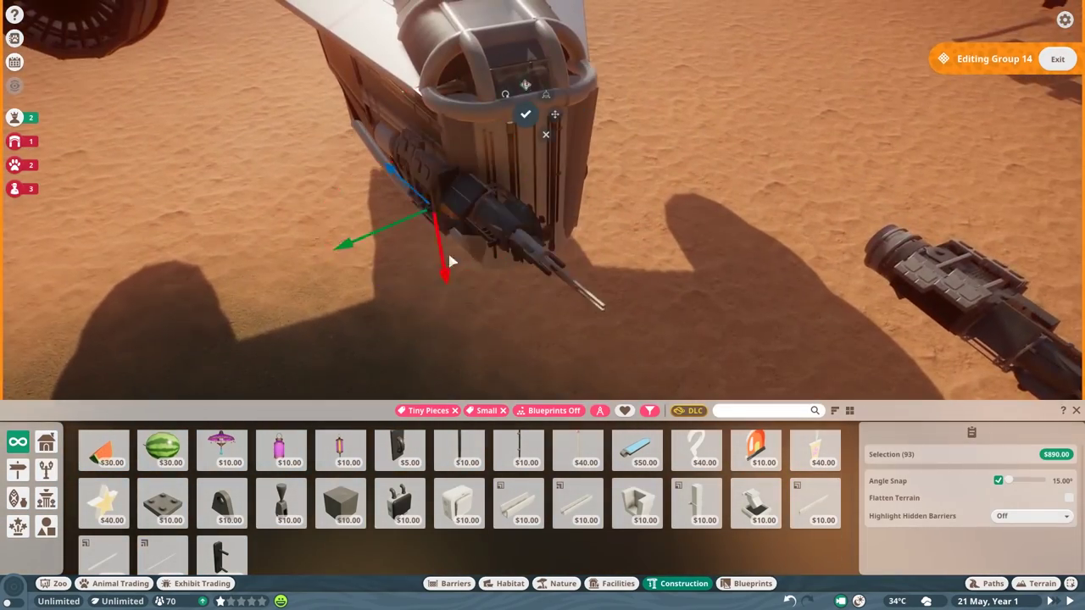
{"action": "scroll", "coordinate": [179, 136], "scroll_direction": "down", "scroll_amount": 5}
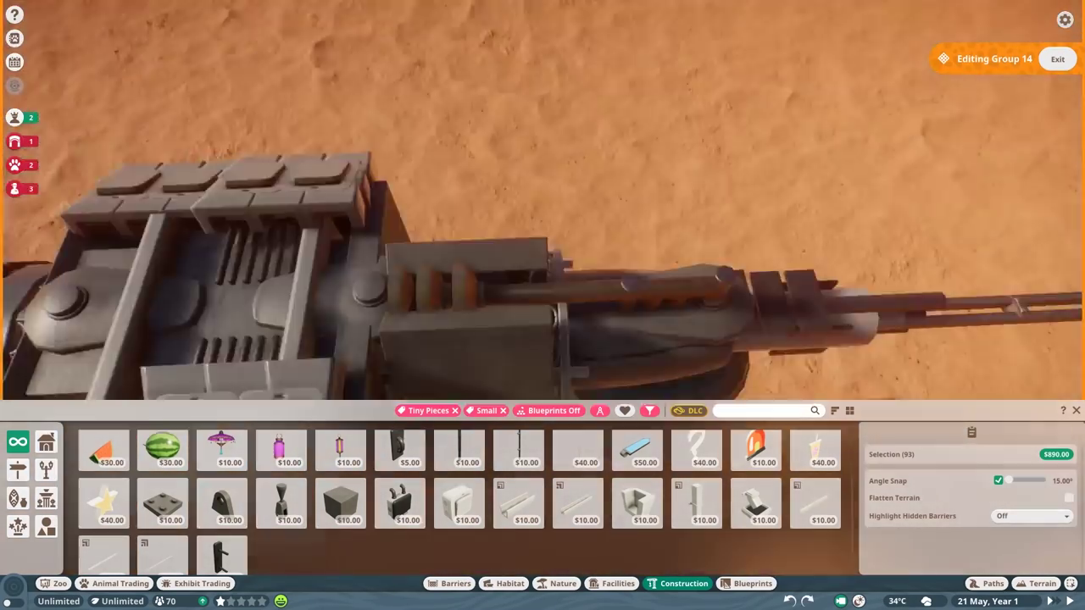
Step: Fit a muzzle of Planet Zoo Gutter Caps and a post tip to the barrel ends, and add Planet Zoo Primitive Circles 01 to the gun body
{"action": "left_click", "coordinate": [637, 504]}
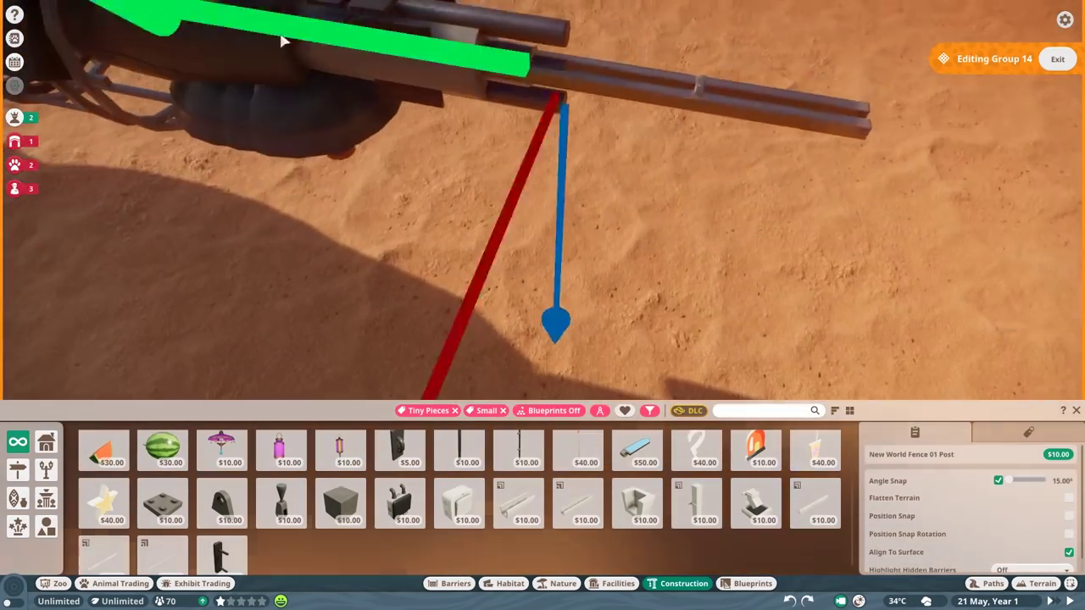
{"action": "scroll", "coordinate": [435, 170], "scroll_direction": "down", "scroll_amount": 3}
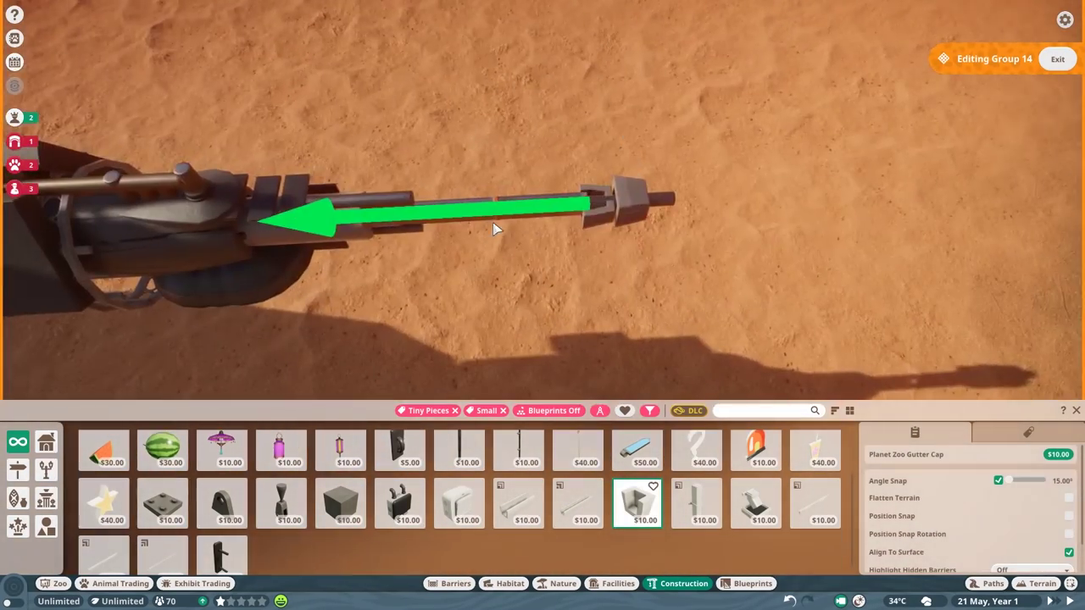
{"action": "right_click", "coordinate": [497, 229]}
{"action": "scroll", "coordinate": [527, 221], "scroll_direction": "up", "scroll_amount": 3}
{"action": "left_click", "coordinate": [46, 527]}
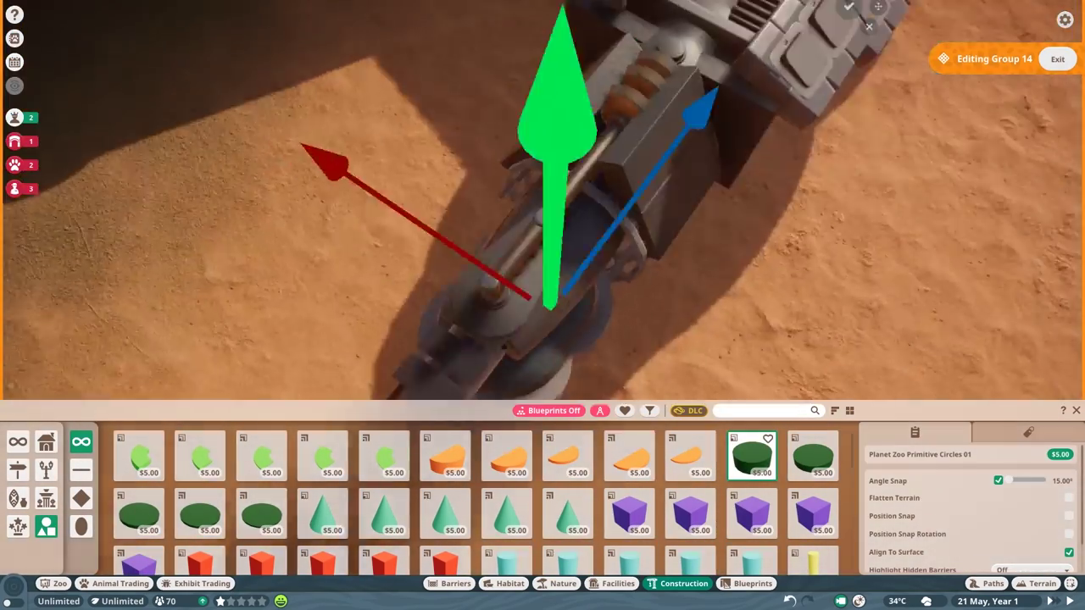
{"action": "right_click", "coordinate": [378, 148]}
Step: Mount copies of the complete gun on both sides of the vehicle, pointing forward just below the cockpit
{"action": "scroll", "coordinate": [378, 147], "scroll_direction": "up", "scroll_amount": 5}
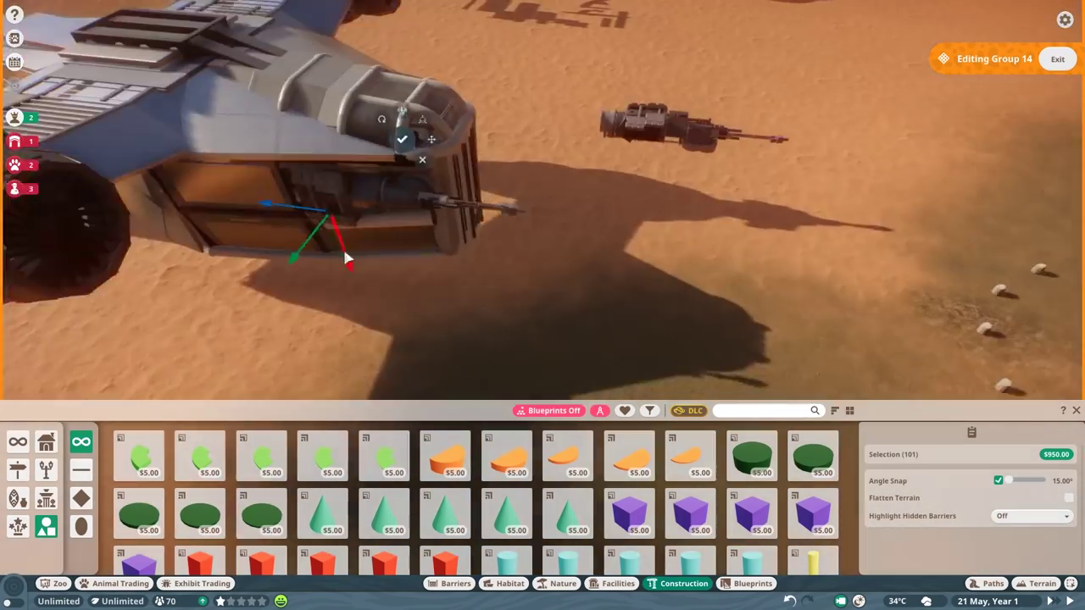
{"action": "left_click_drag", "start_coordinate": [346, 259], "coordinate": [514, 268]}
{"action": "scroll", "coordinate": [513, 268], "scroll_direction": "up", "scroll_amount": 4}
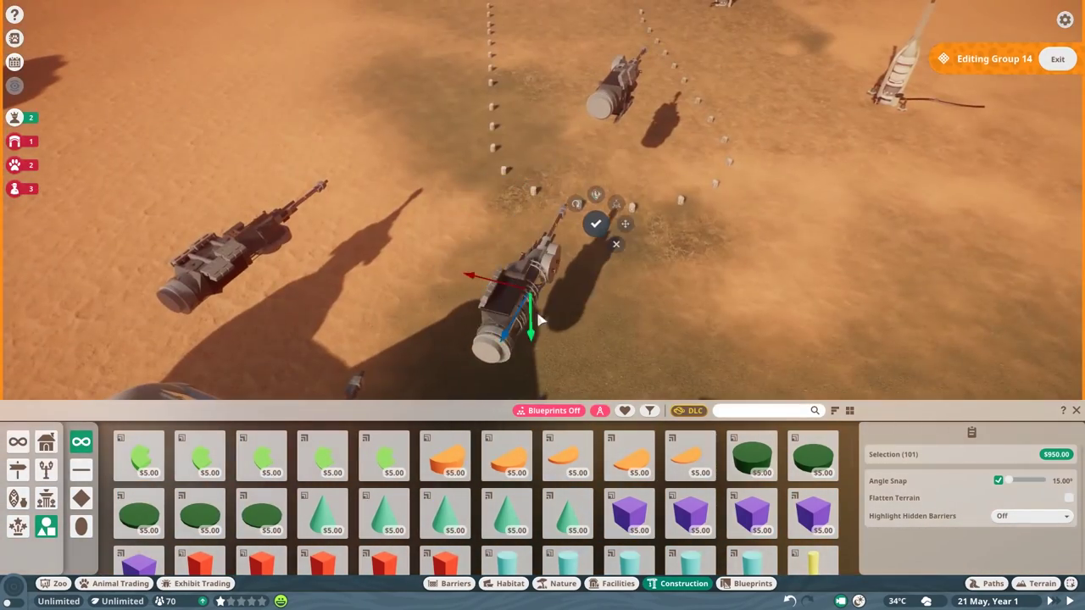
{"action": "scroll", "coordinate": [667, 300], "scroll_direction": "up", "scroll_amount": 5}
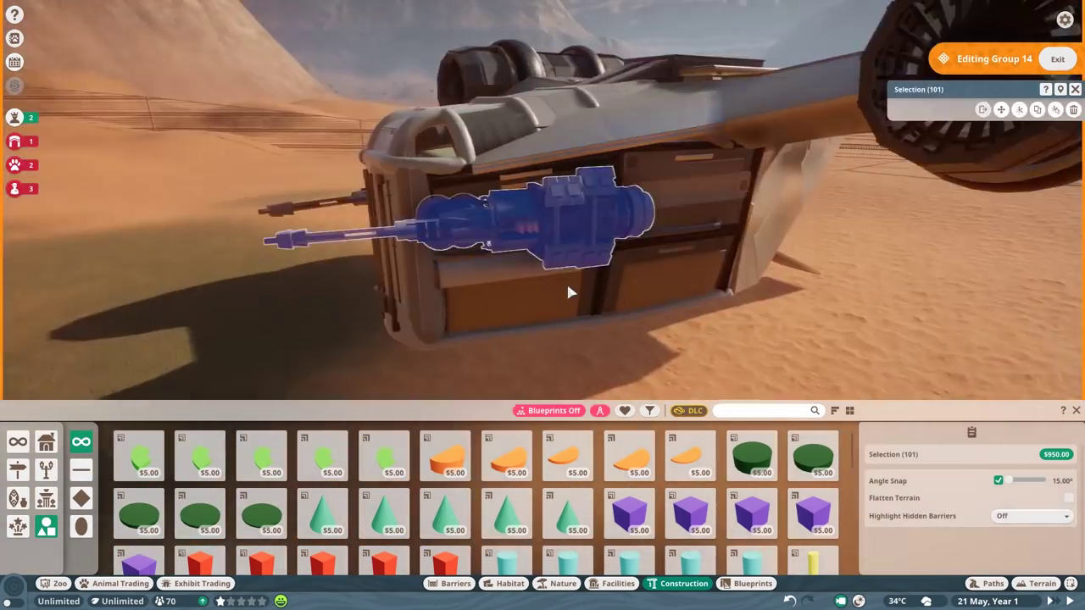
{"action": "scroll", "coordinate": [572, 291], "scroll_direction": "down", "scroll_amount": 5}
{"action": "scroll", "coordinate": [571, 291], "scroll_direction": "up", "scroll_amount": 5}
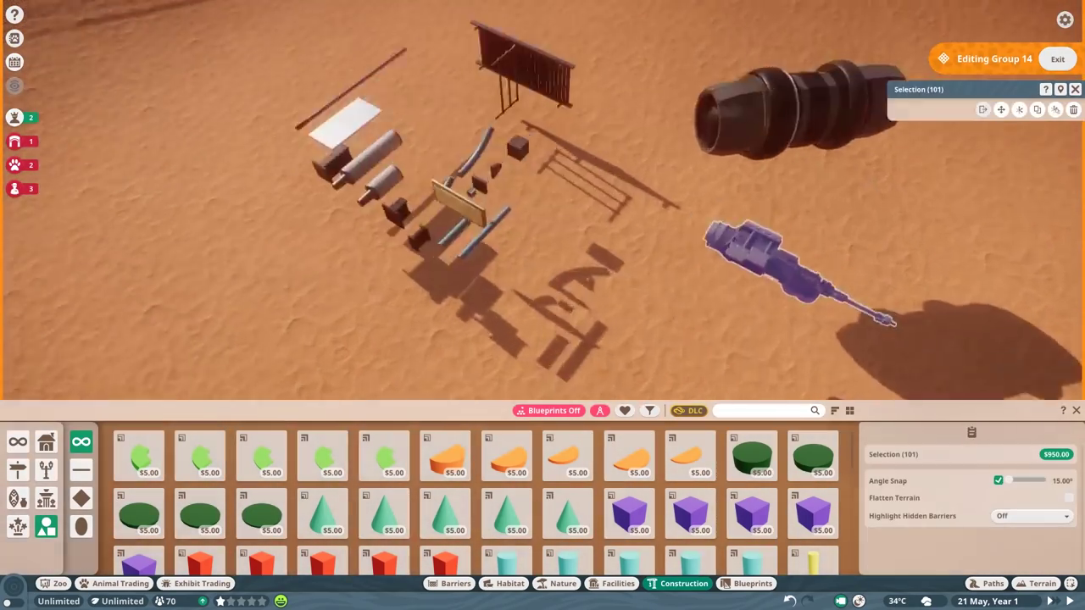
{"action": "scroll", "coordinate": [678, 299], "scroll_direction": "down", "scroll_amount": 3}
{"action": "scroll", "coordinate": [667, 289], "scroll_direction": "down", "scroll_amount": 3}
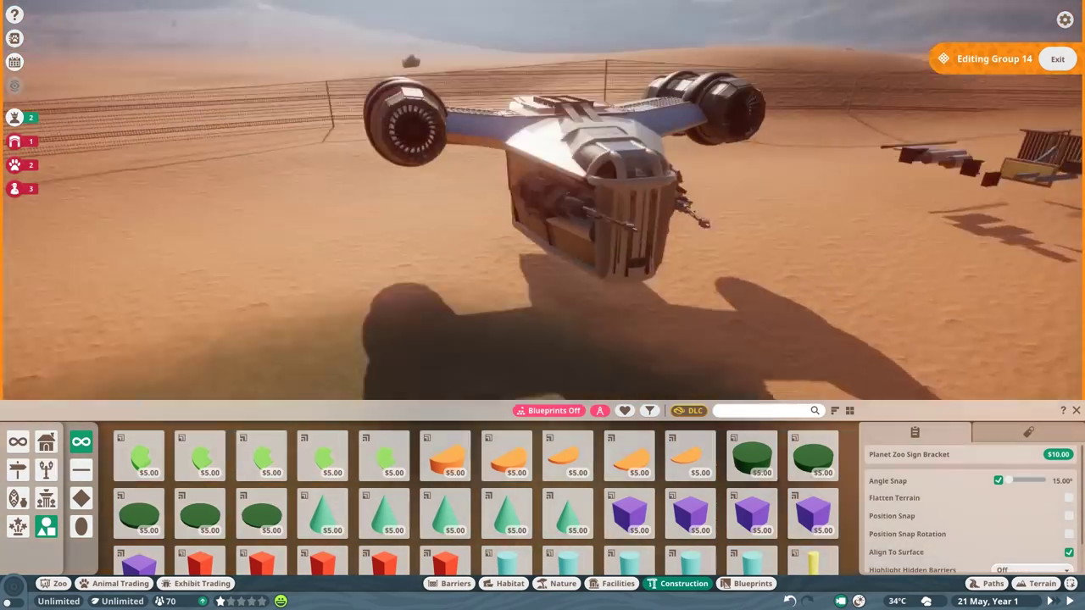
Step: Try a Planet Zoo Primitive Prolate Half 02 as a rounded dome filling the open front corner of the cockpit
{"action": "scroll", "coordinate": [654, 243], "scroll_direction": "up", "scroll_amount": 5}
{"action": "scroll", "coordinate": [474, 508], "scroll_direction": "down", "scroll_amount": 2}
{"action": "left_click", "coordinate": [494, 507]}
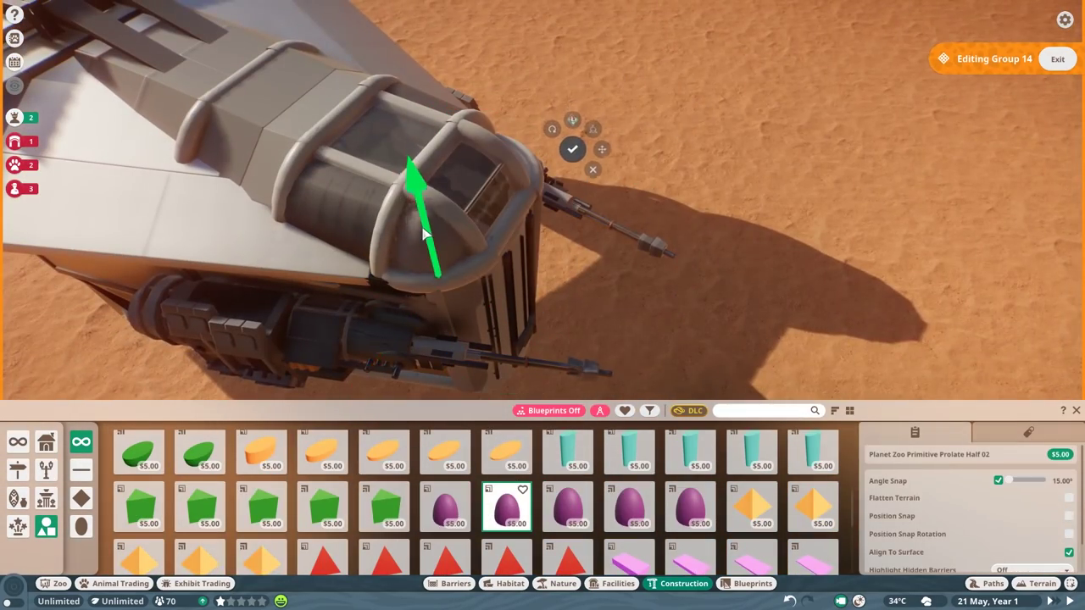
{"action": "scroll", "coordinate": [424, 233], "scroll_direction": "up", "scroll_amount": 3}
{"action": "scroll", "coordinate": [475, 288], "scroll_direction": "down", "scroll_amount": 3}
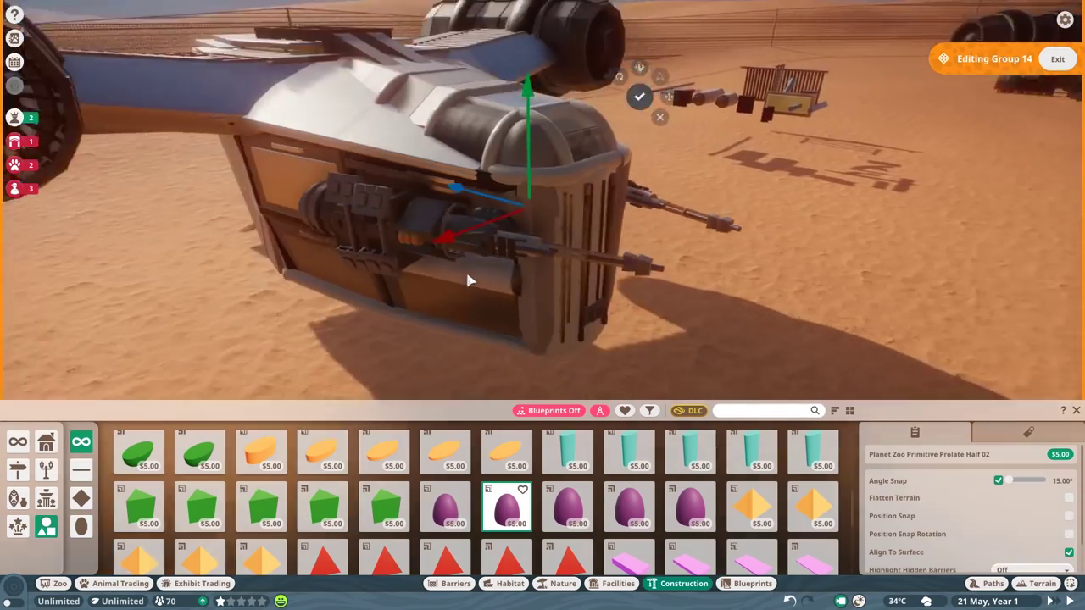
{"action": "scroll", "coordinate": [651, 229], "scroll_direction": "up", "scroll_amount": 3}
{"action": "scroll", "coordinate": [490, 259], "scroll_direction": "down", "scroll_amount": 3}
{"action": "scroll", "coordinate": [508, 254], "scroll_direction": "up", "scroll_amount": 3}
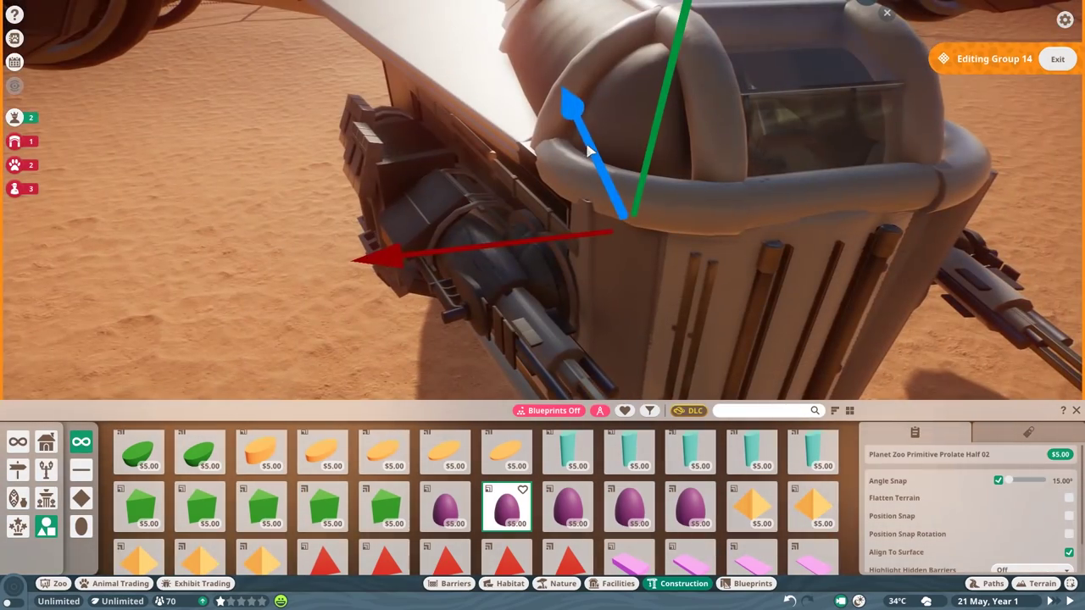
Step: Try Planet Zoo Primitive Oblate Half 03 and Prolate Half 02 pieces as covers for both front corners of the cockpit
{"action": "scroll", "coordinate": [483, 475], "scroll_direction": "up", "scroll_amount": 2}
{"action": "left_click", "coordinate": [751, 475]}
{"action": "scroll", "coordinate": [629, 338], "scroll_direction": "up", "scroll_amount": 2}
{"action": "key", "text": "z"}
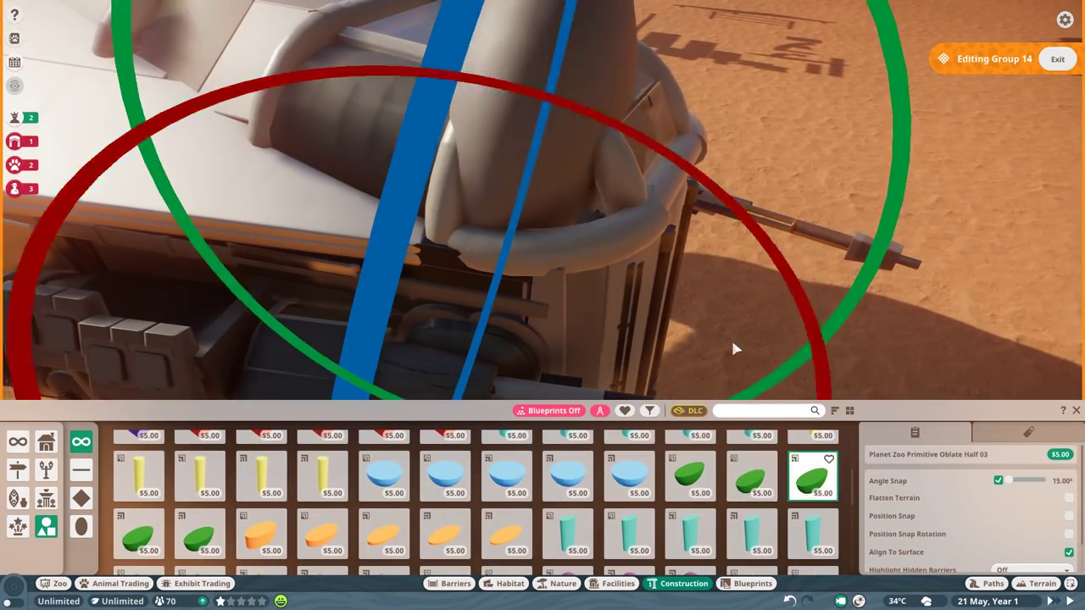
{"action": "scroll", "coordinate": [475, 500], "scroll_direction": "down", "scroll_amount": 2}
{"action": "left_click", "coordinate": [506, 506]}
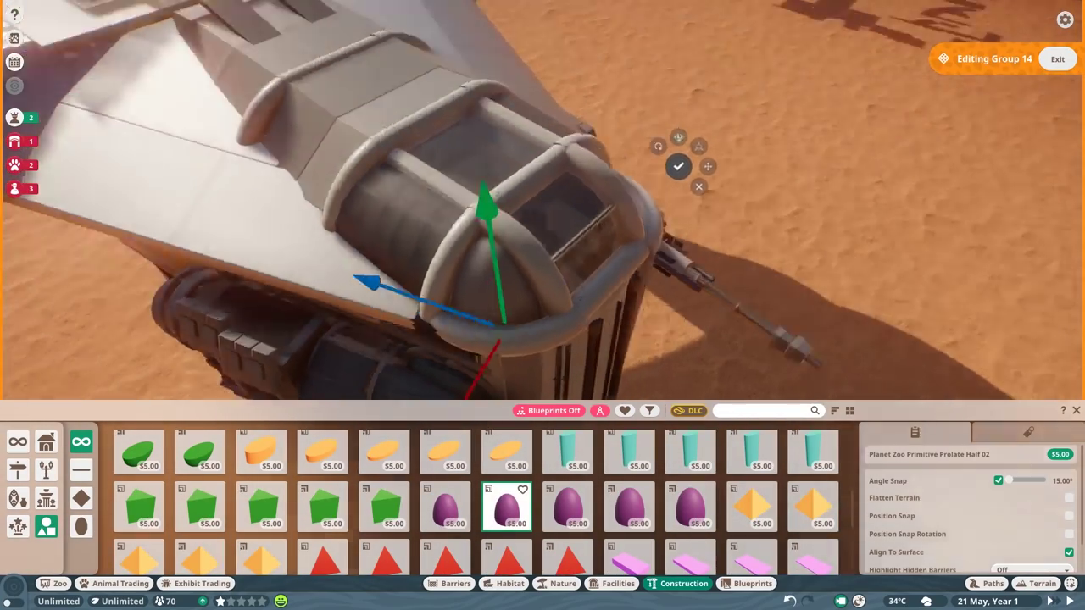
{"action": "scroll", "coordinate": [473, 208], "scroll_direction": "up", "scroll_amount": 2}
{"action": "key", "text": "e"}
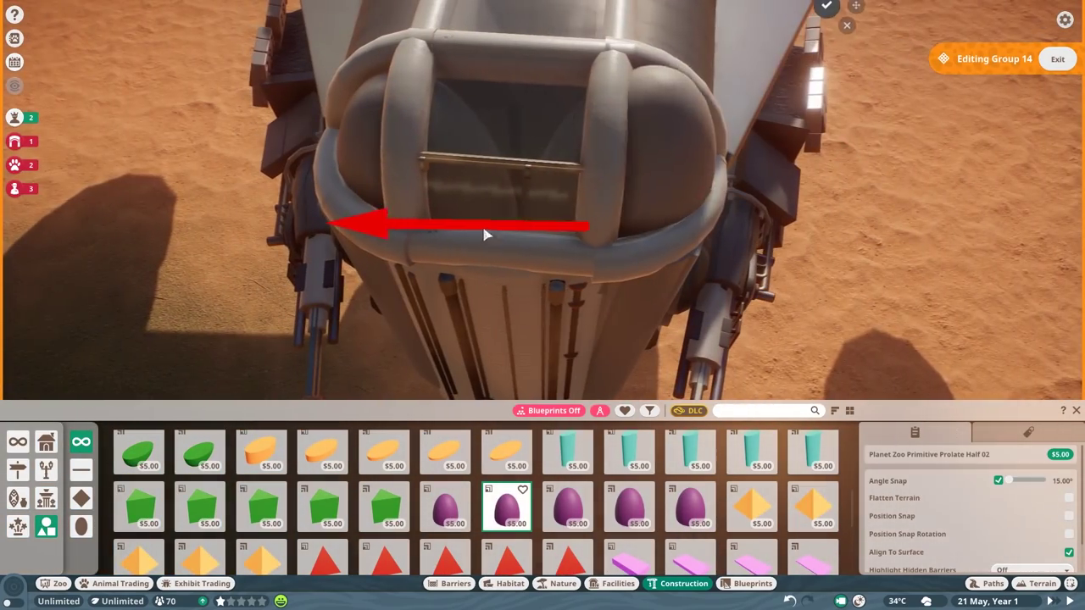
{"action": "key", "text": "Escape"}
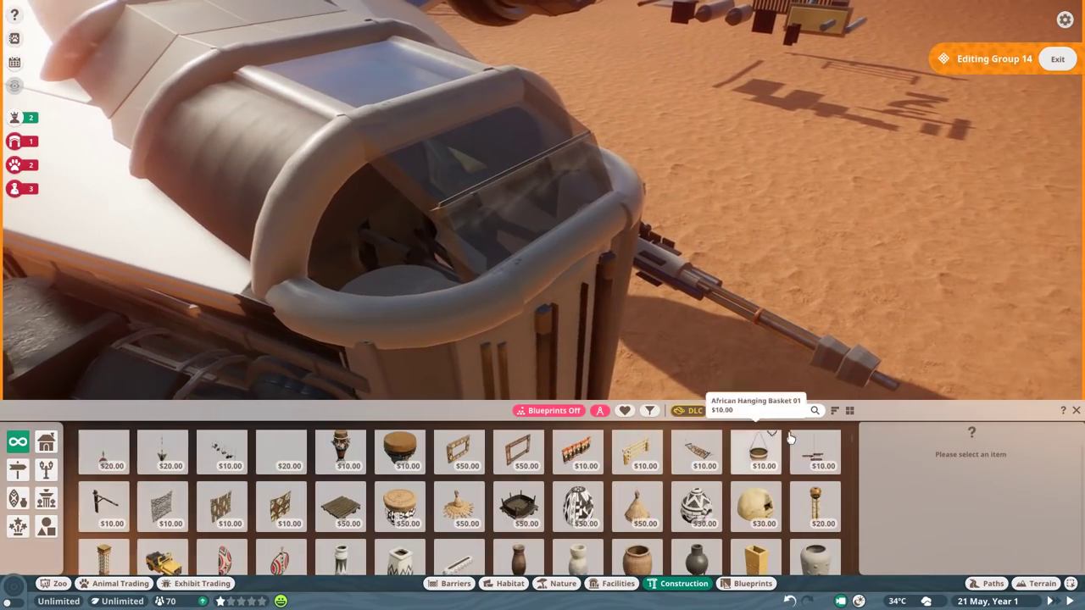
Step: Frame both sides of the cockpit's front window with Planet Zoo Exterior Switches and New World Decorative Lights Brackets
{"action": "left_click", "coordinate": [762, 410]}
{"action": "type", "text": "switch"}
{"action": "left_click", "coordinate": [103, 455]}
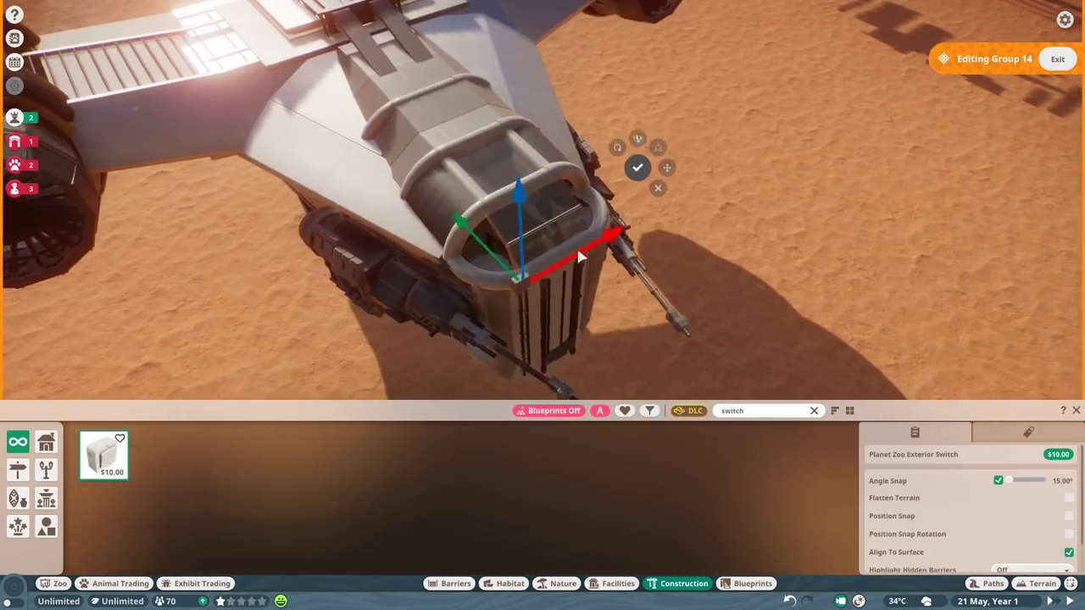
{"action": "scroll", "coordinate": [438, 184], "scroll_direction": "up", "scroll_amount": 3}
{"action": "key", "text": "e"}
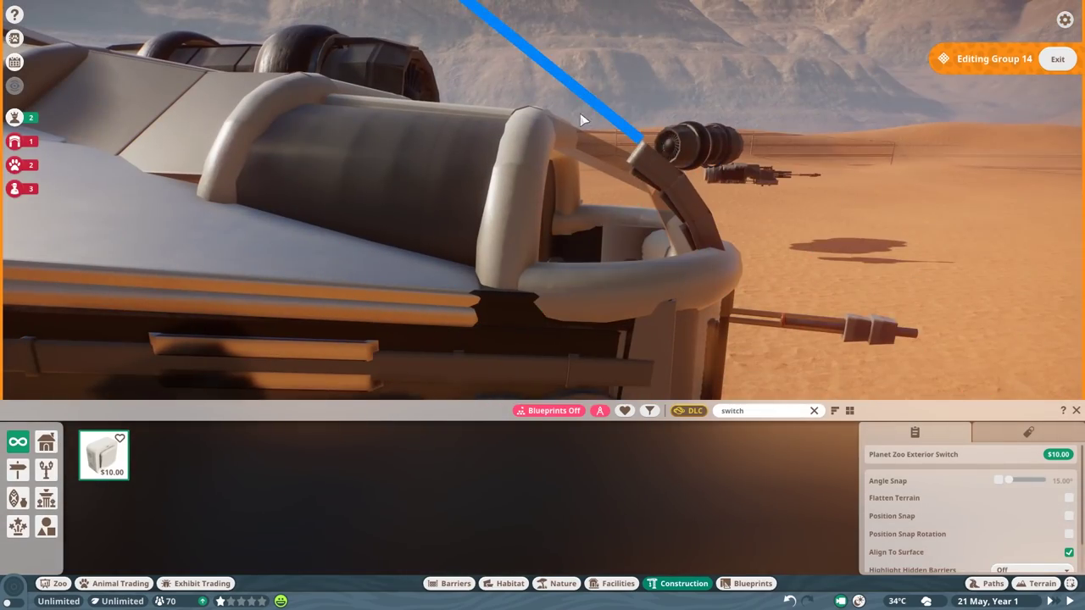
{"action": "scroll", "coordinate": [581, 120], "scroll_direction": "up", "scroll_amount": 3}
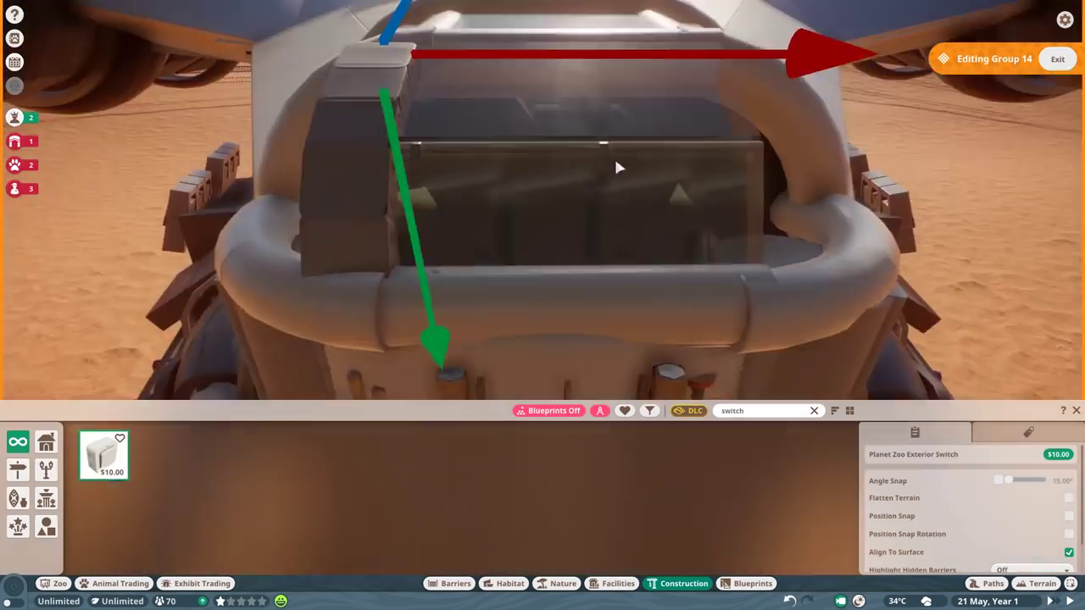
{"action": "key", "text": "Escape"}
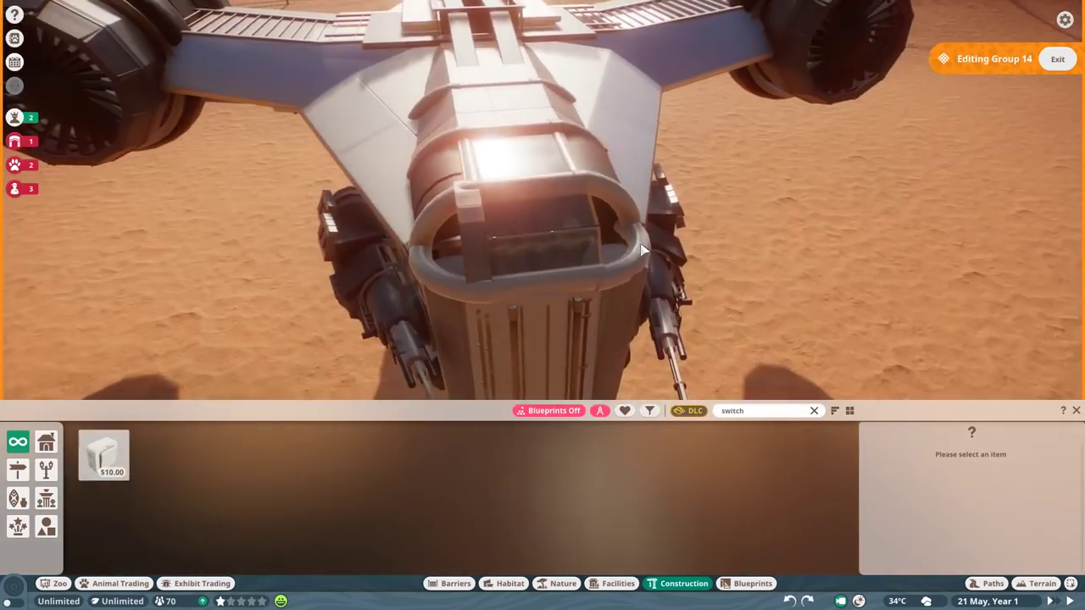
{"action": "left_click", "coordinate": [528, 145]}
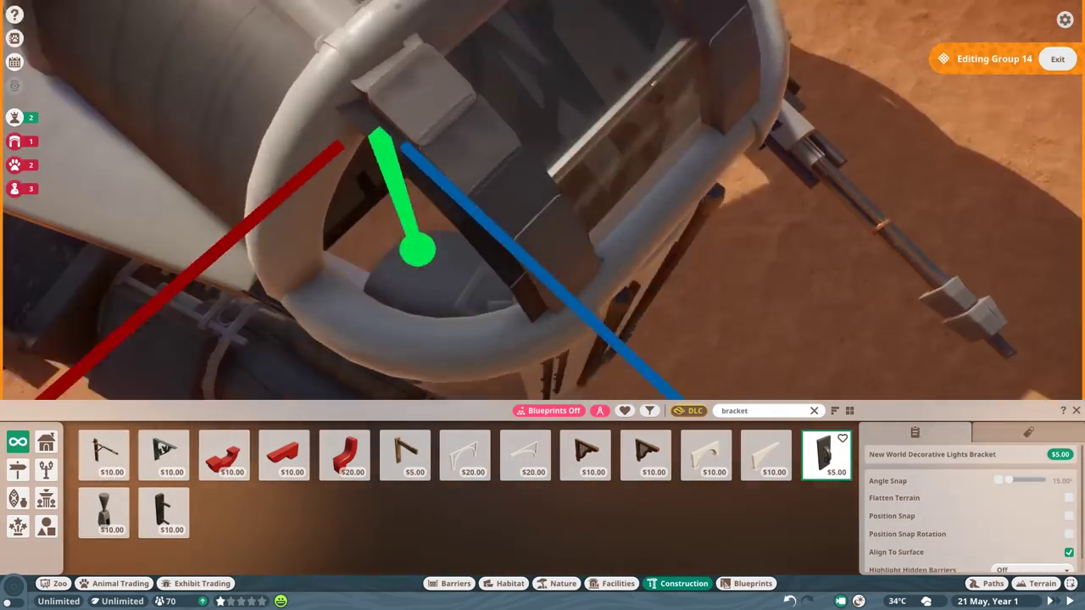
Step: Rotate a copy of the curved metal strips around a mud column so that the strips cross each other
{"action": "right_click", "coordinate": [608, 339]}
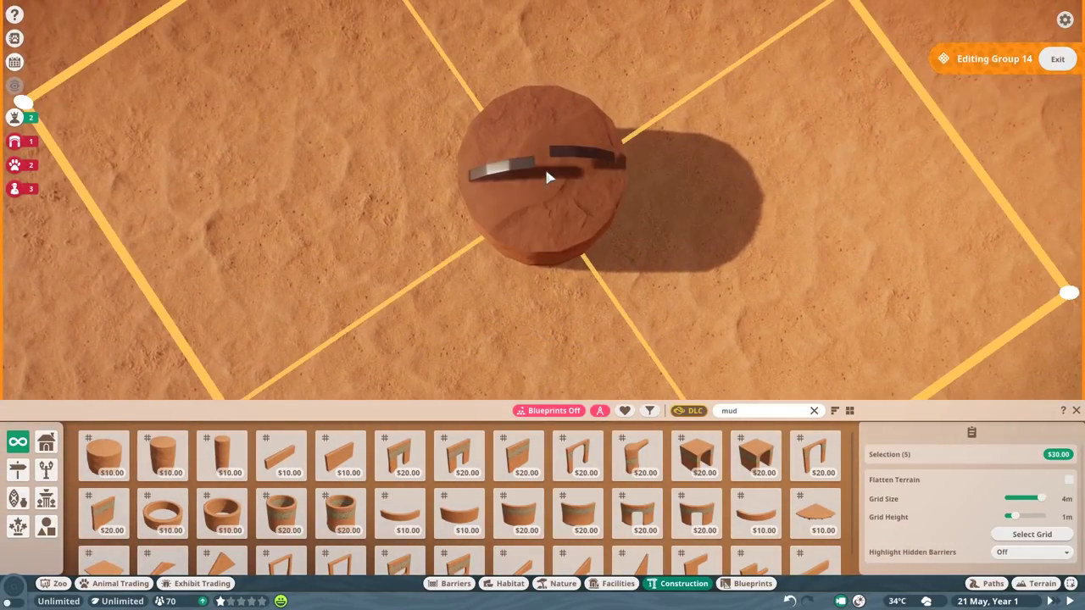
{"action": "left_click", "coordinate": [556, 224]}
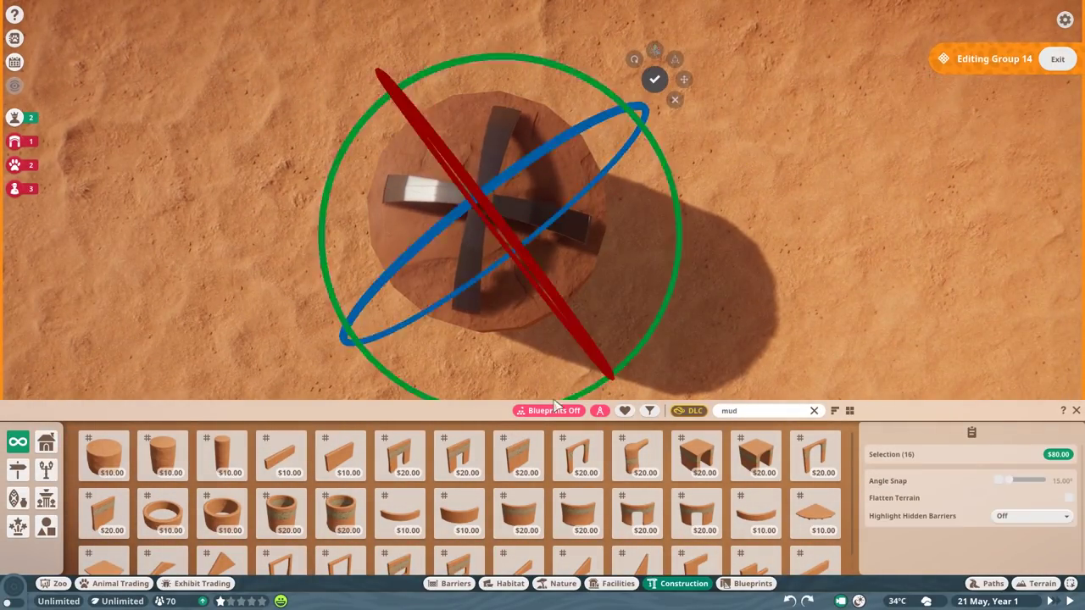
Step: Build a small pilot figure with a round head, Painted Metal Rod Large Curve 01 legs, Bamboo Rope Coils Small 03 arms and Planet Zoo Gutter Cap armour
{"action": "key", "text": "d"}
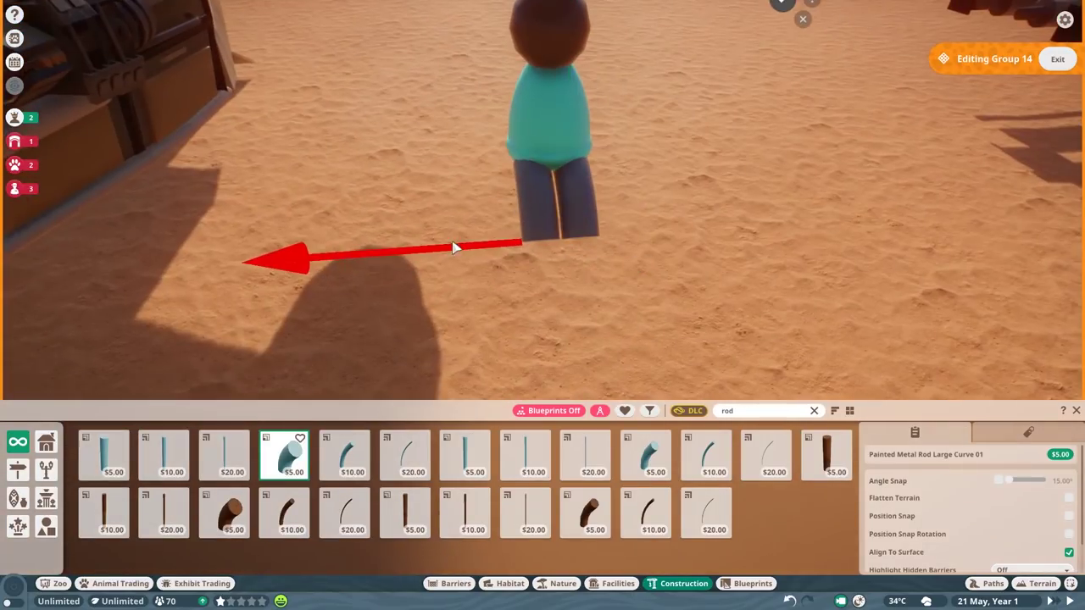
{"action": "left_click", "coordinate": [549, 192]}
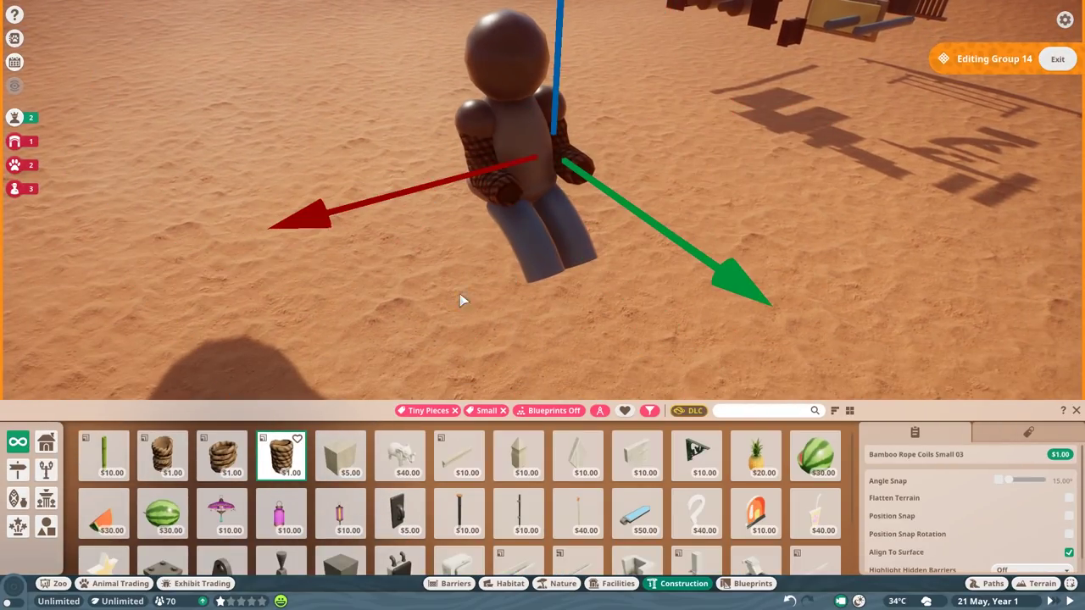
{"action": "scroll", "coordinate": [551, 527], "scroll_direction": "down", "scroll_amount": 1}
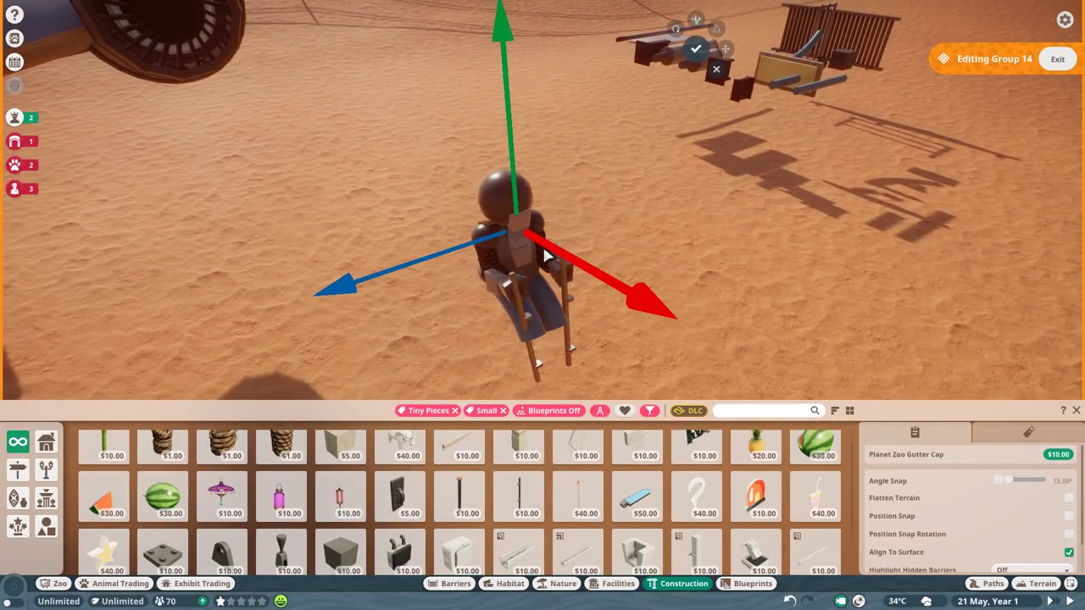
{"action": "scroll", "coordinate": [899, 549], "scroll_direction": "down", "scroll_amount": 1}
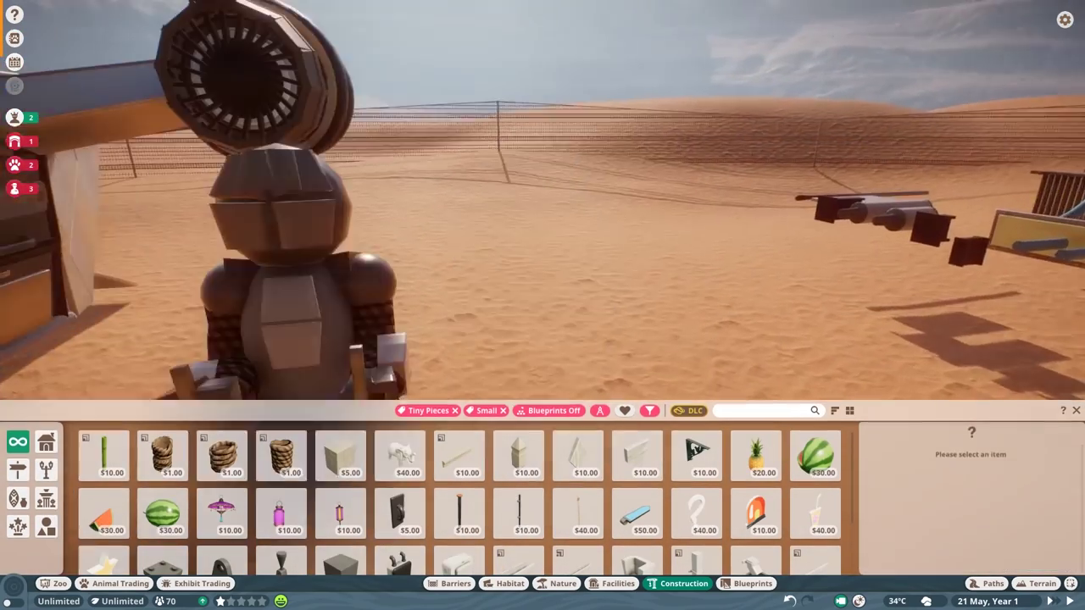
{"action": "left_click", "coordinate": [516, 116]}
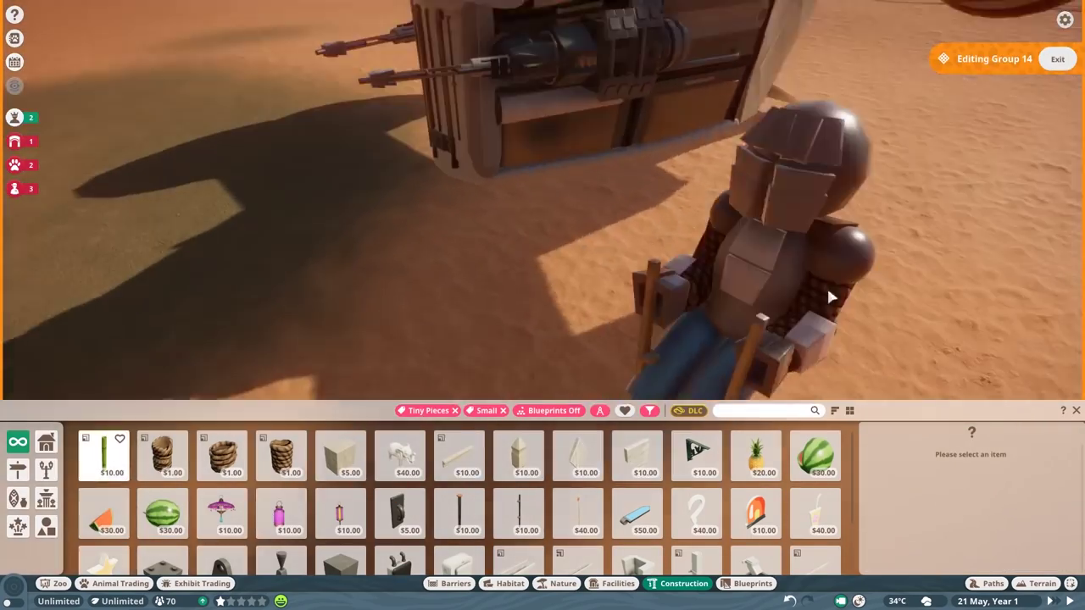
Step: Add slim temple painted stone beams as pilasters on the tower above the mud building's entrance
{"action": "left_click", "coordinate": [680, 184]}
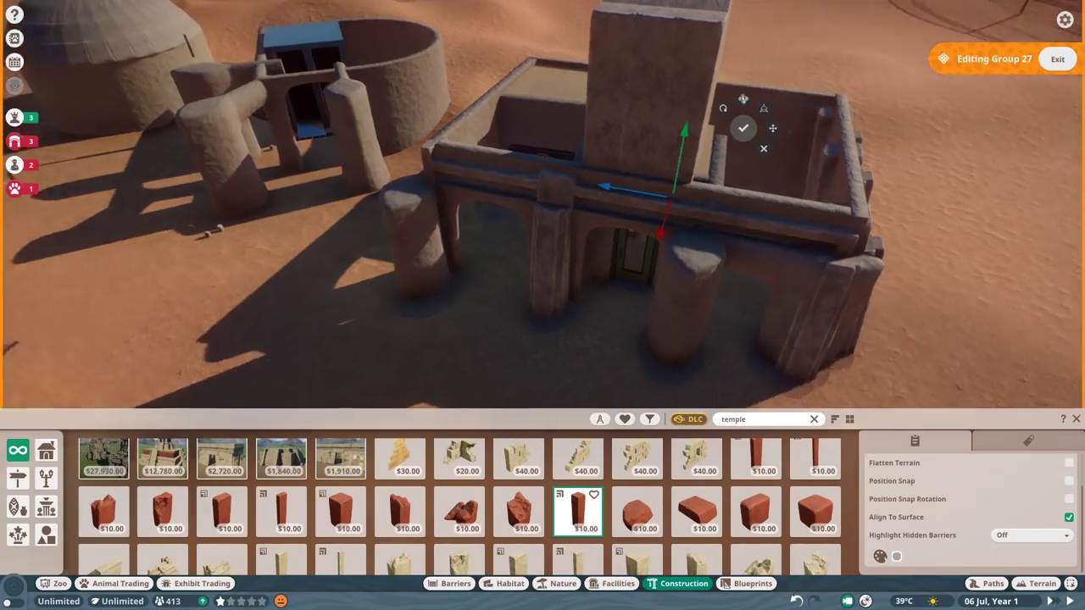
{"action": "scroll", "coordinate": [990, 560], "scroll_direction": "up", "scroll_amount": 2}
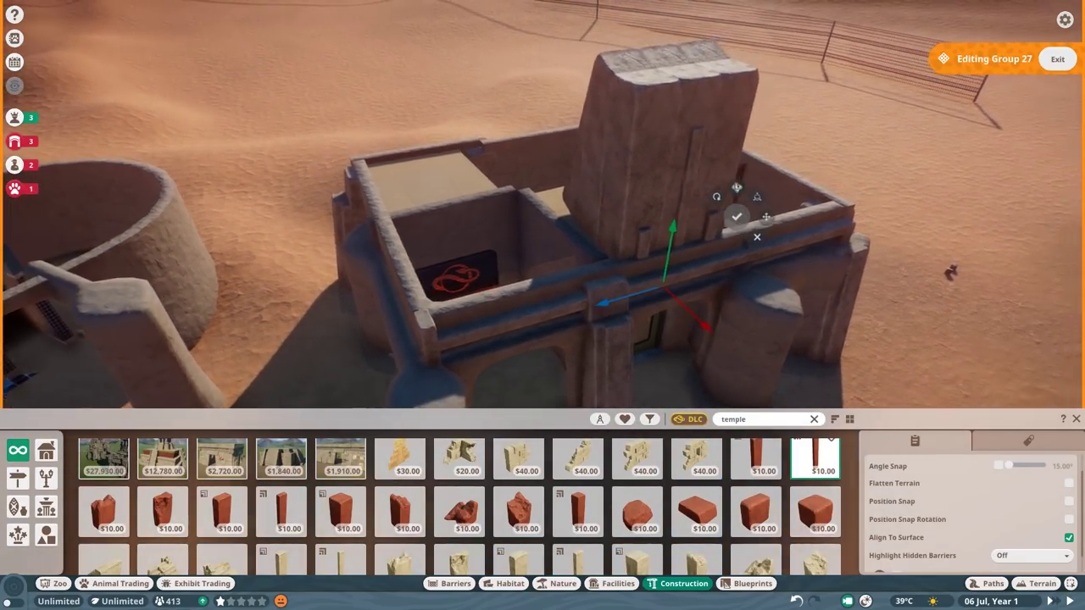
Step: Cover the open top of the mud building around the tower with flat mud roof pieces
{"action": "triple_click", "coordinate": [762, 419]}
{"action": "type", "text": "mud"}
{"action": "left_click", "coordinate": [924, 531]}
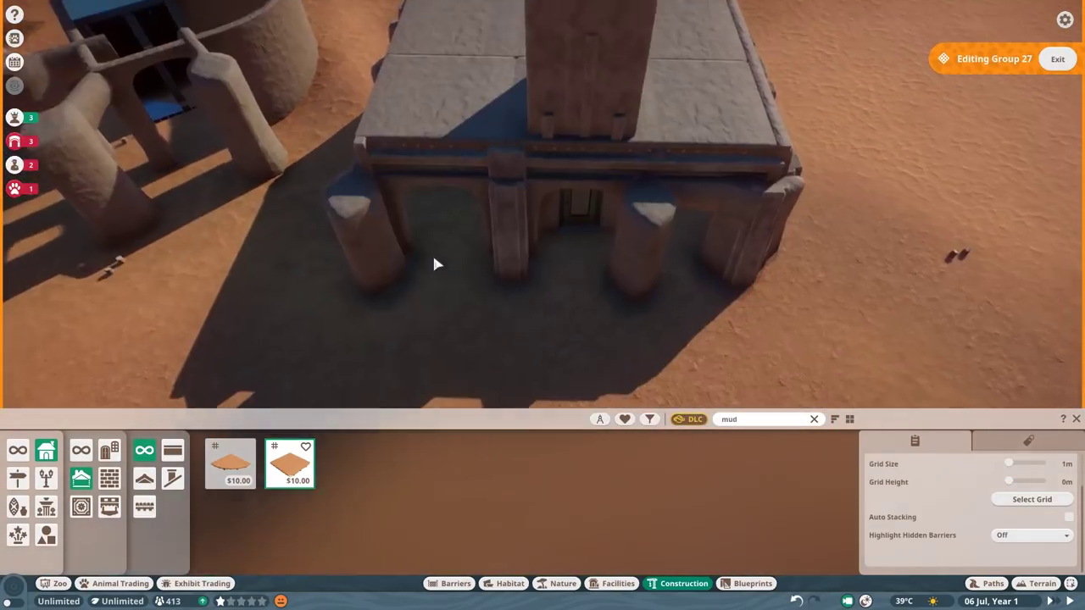
{"action": "right_click", "coordinate": [436, 262]}
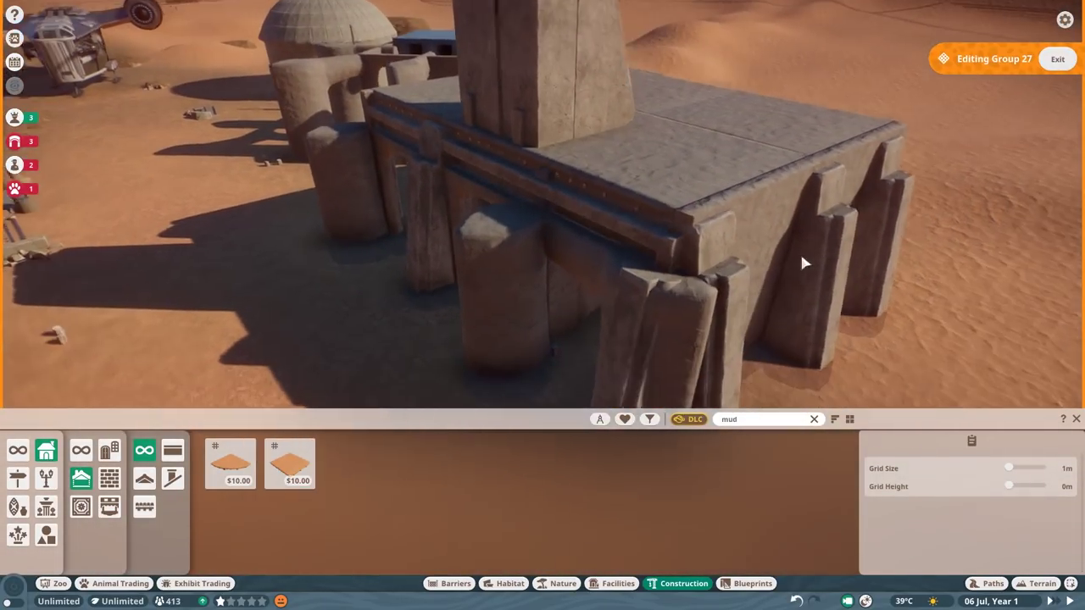
Step: Edge the tower building's flat roof with a parapet of Temple Painted Stone Support Beams 02 along its sides
{"action": "left_click", "coordinate": [685, 279]}
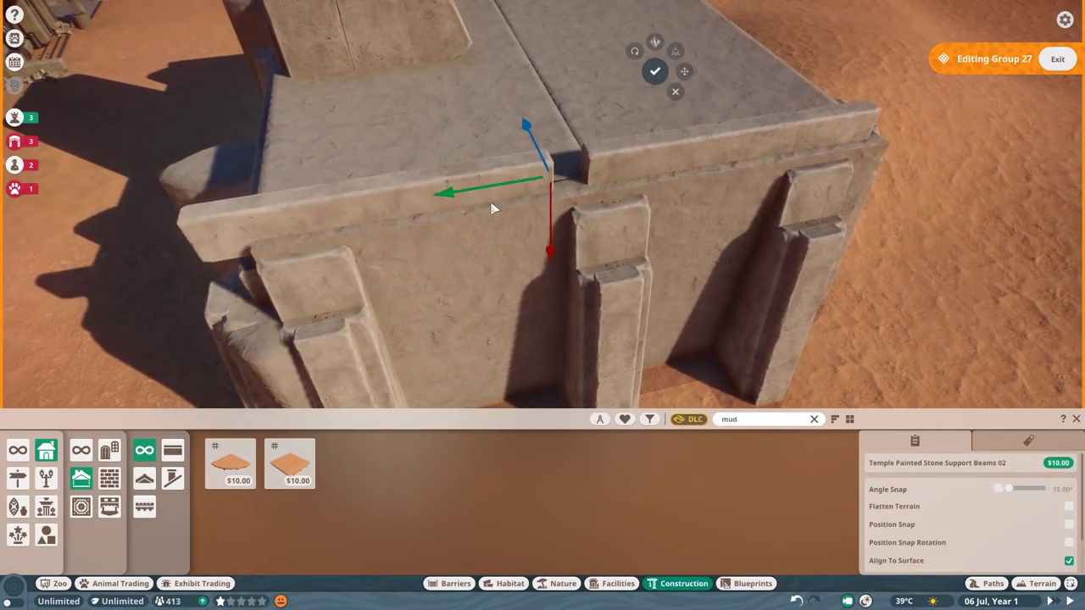
{"action": "left_click", "coordinate": [686, 194], "text": "ctrl"}
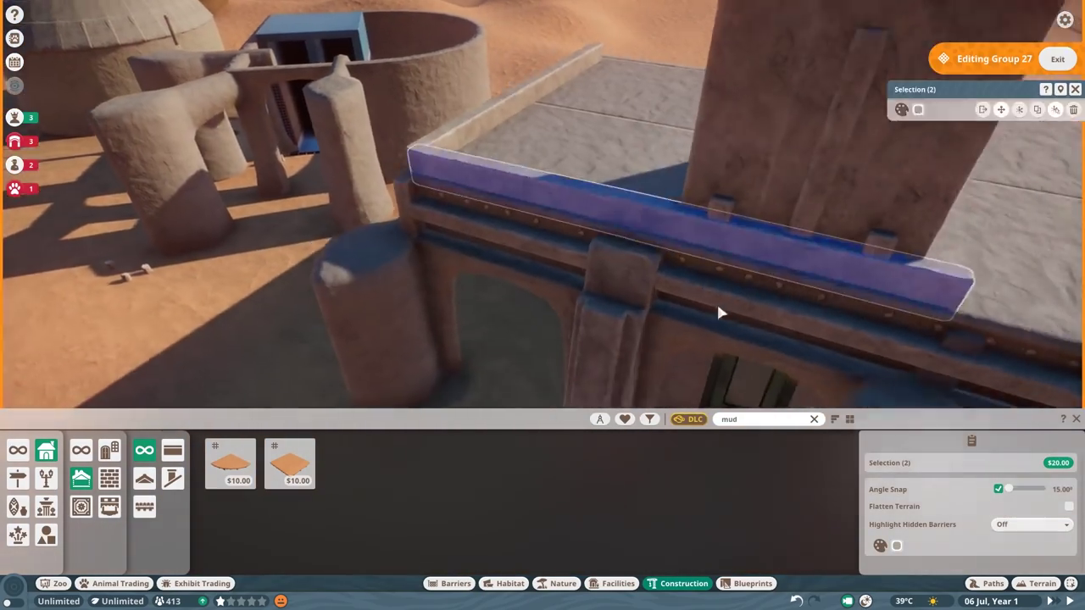
{"action": "left_click", "coordinate": [718, 310], "text": "ctrl"}
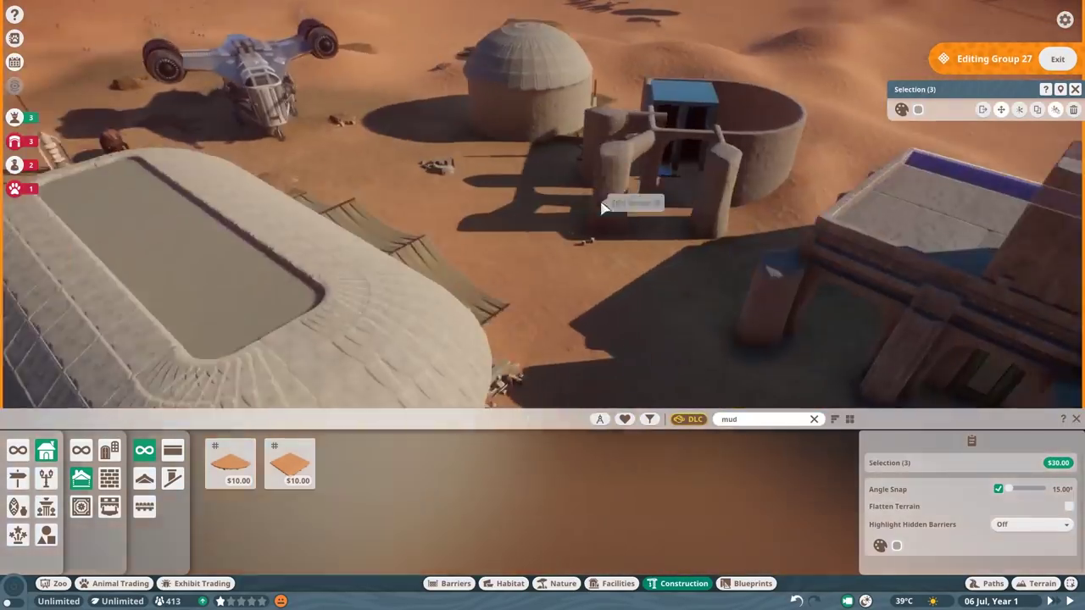
{"action": "key", "text": "Escape"}
Step: Lay flat mud roof pieces around the dome and out over the columns of the neighbouring building
{"action": "left_click", "coordinate": [617, 273]}
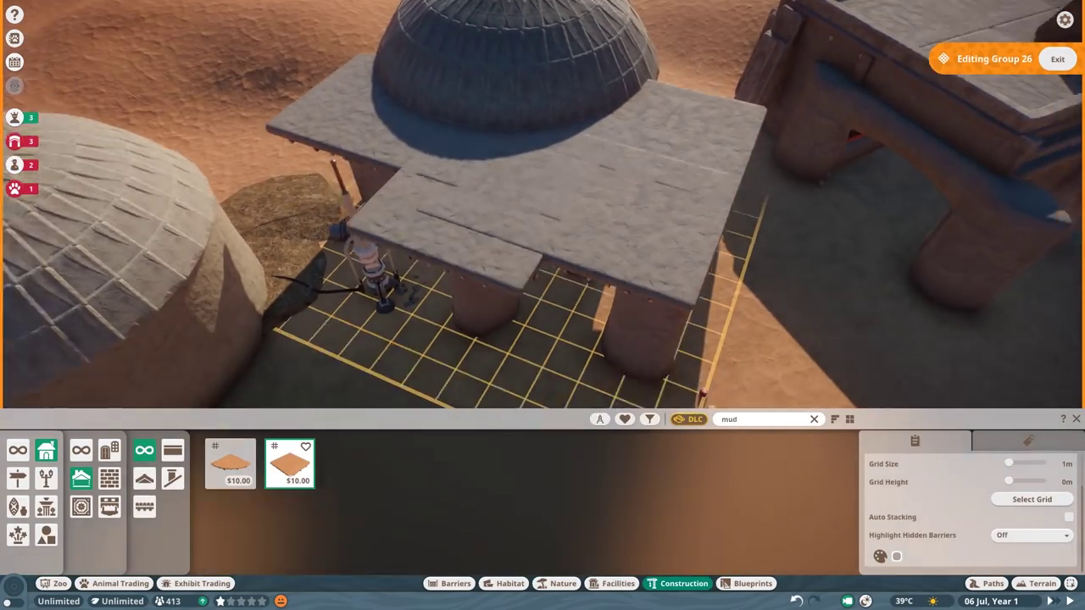
{"action": "left_click", "coordinate": [678, 199]}
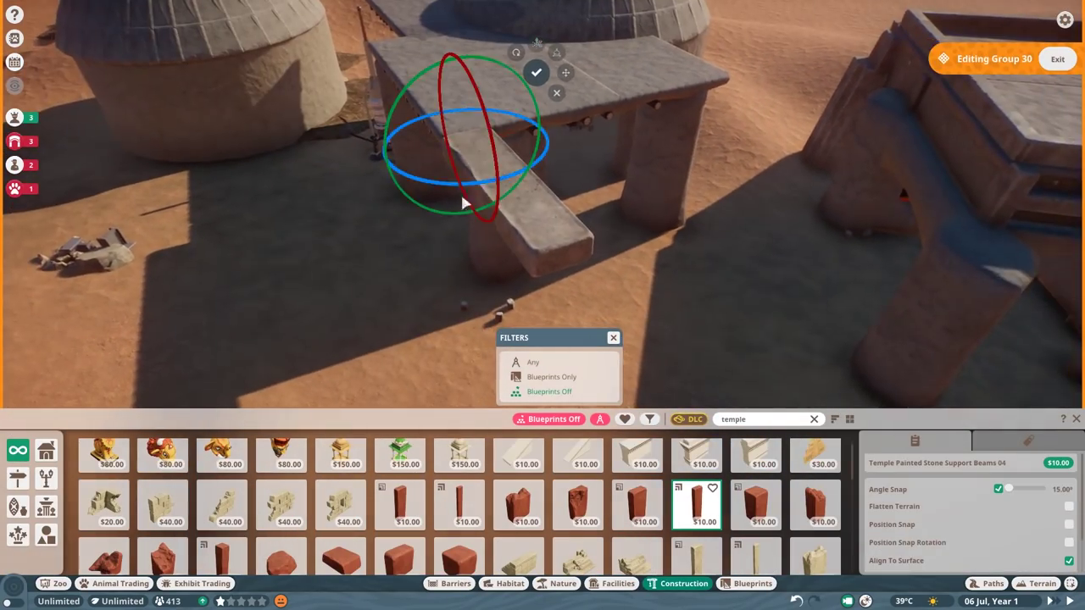
Step: Rotate a Temple Painted Stone Support Beams 04 piece at the domed building's roof edge and stand a copied pillar under the corner
{"action": "left_click_drag", "start_coordinate": [465, 204], "coordinate": [555, 155]}
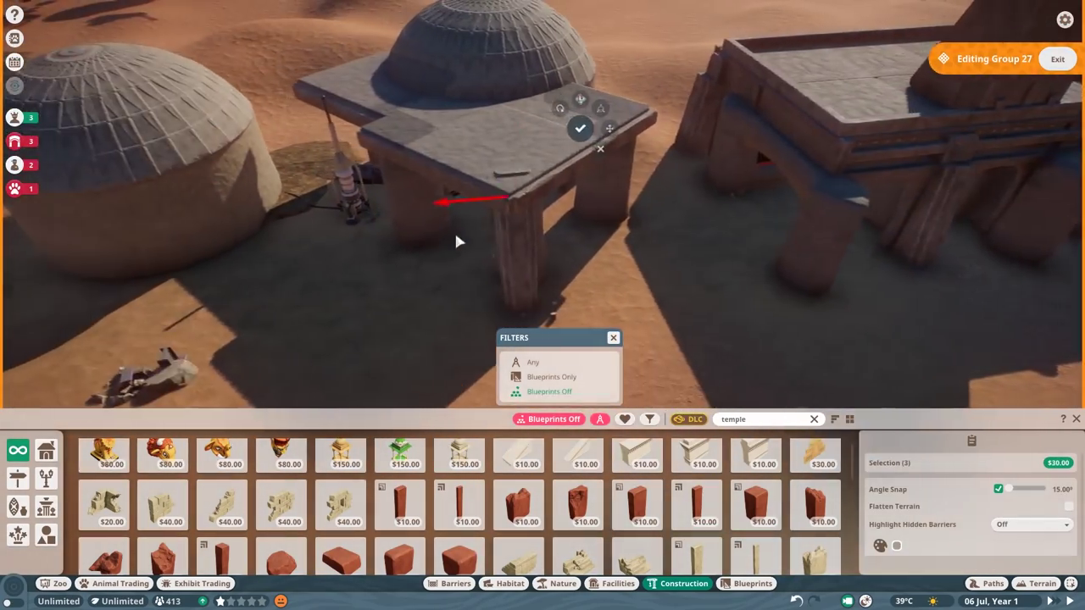
{"action": "left_click_drag", "start_coordinate": [458, 241], "coordinate": [670, 104]}
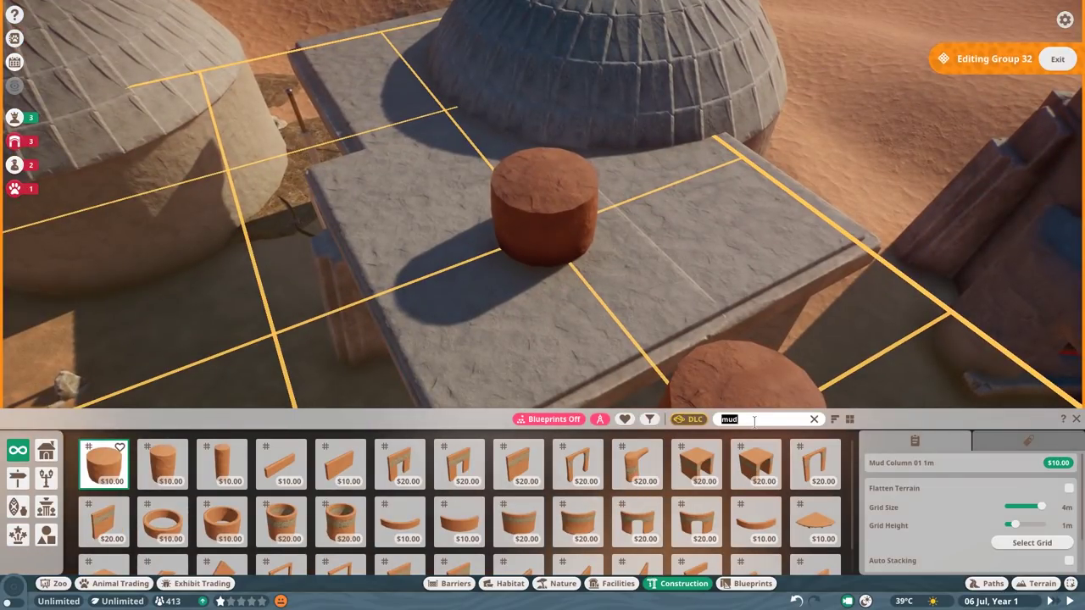
Step: Lay four Temple Painted Stone Support Beams 04 side by side as a raised slab on the domed building's flat roof
{"action": "type", "text": "temple"}
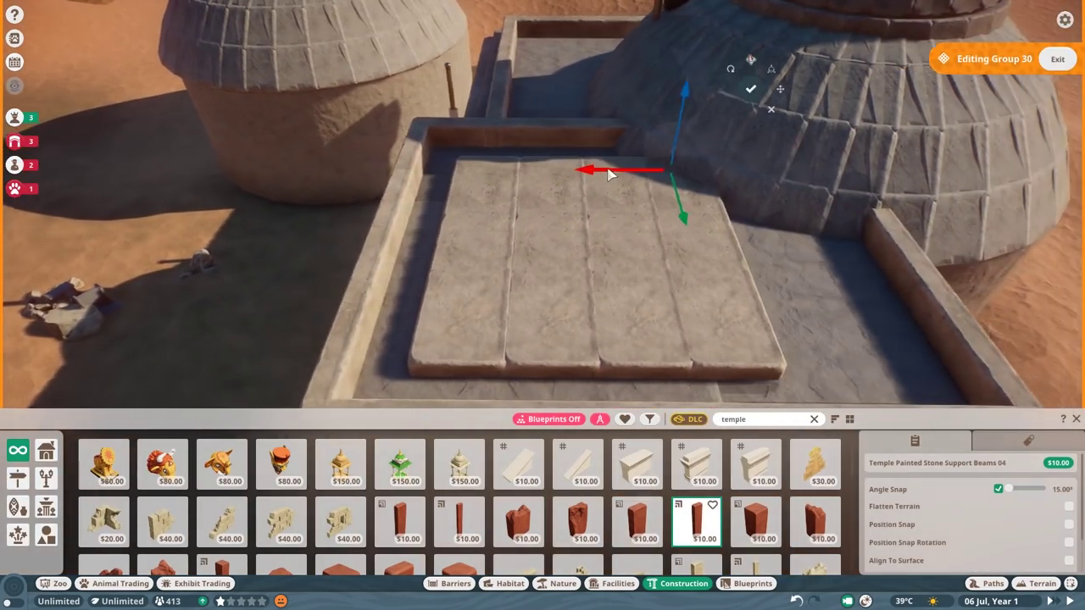
{"action": "left_click", "coordinate": [756, 419]}
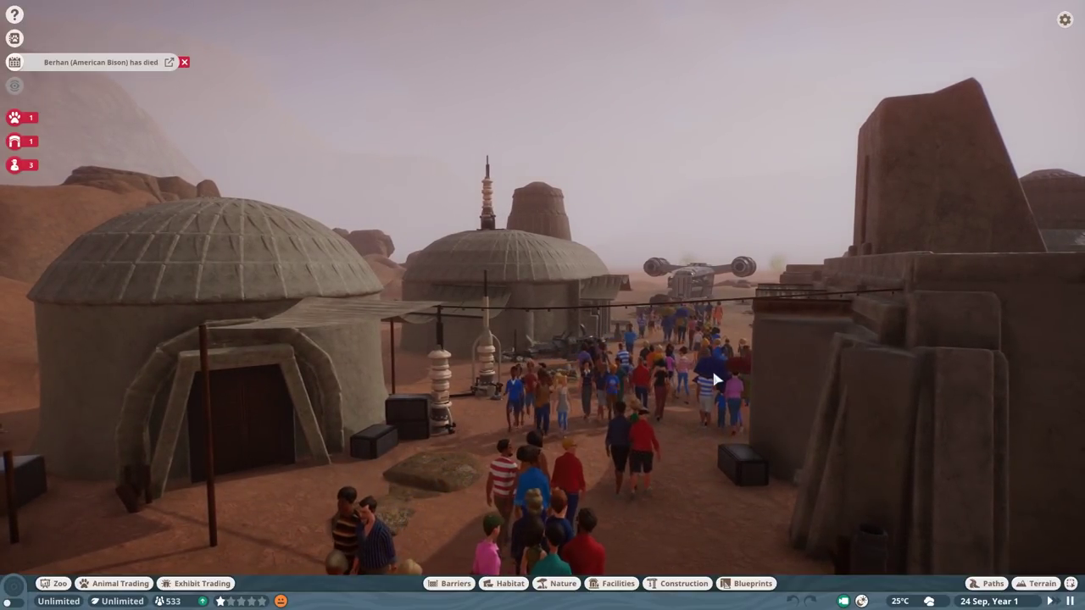
Step: Set the time of day to 13:36 in the atmospheric conditions
{"action": "left_click_drag", "start_coordinate": [858, 559], "coordinate": [872, 565]}
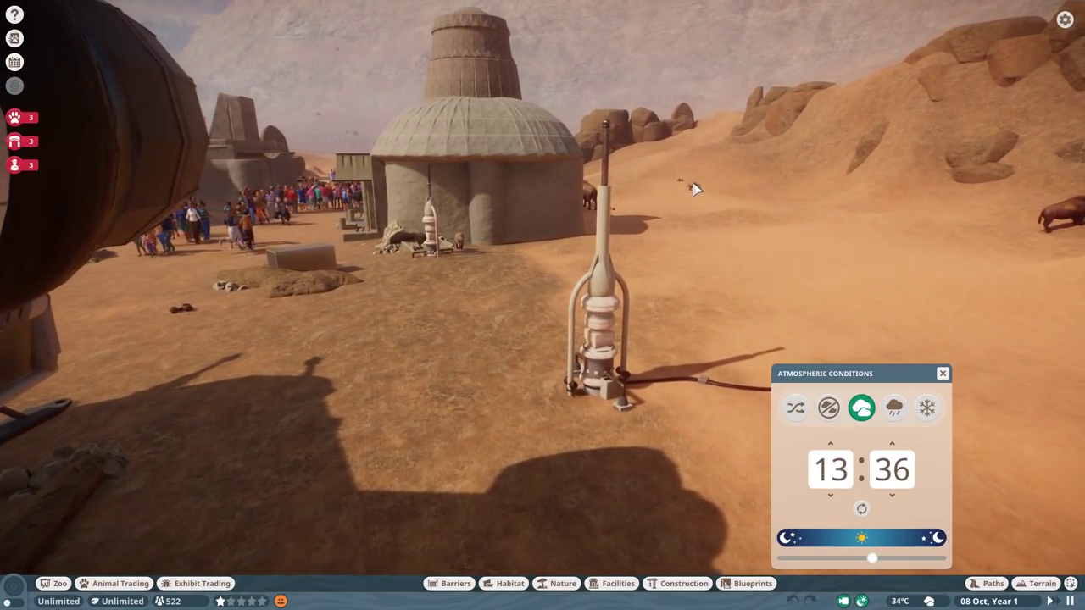
Step: Try to move the male aardvark onto the winged vehicle's loading ramp
{"action": "left_click", "coordinate": [691, 186]}
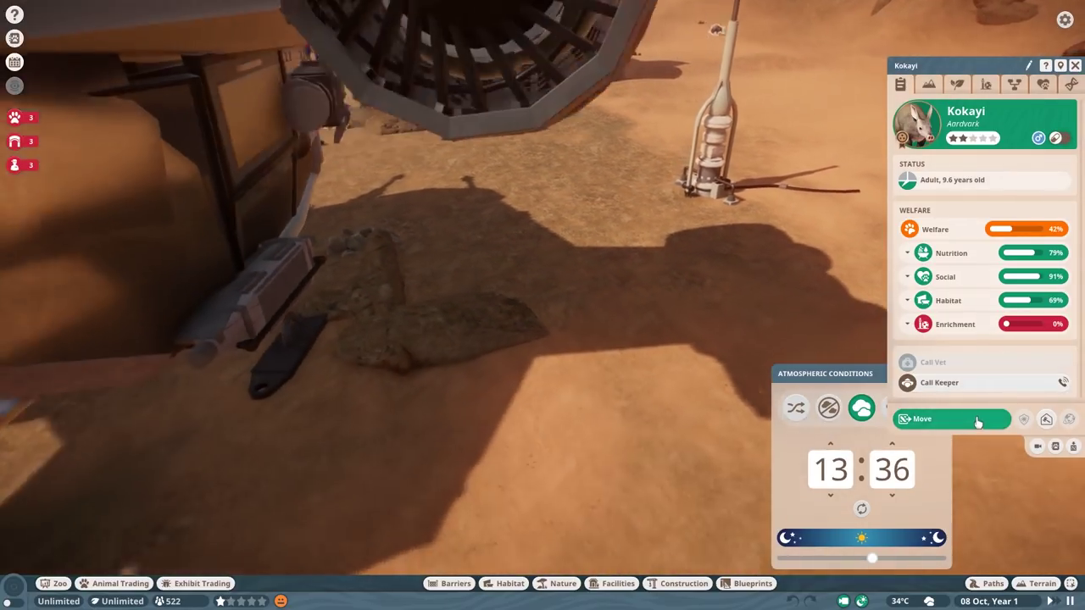
{"action": "left_click", "coordinate": [926, 419]}
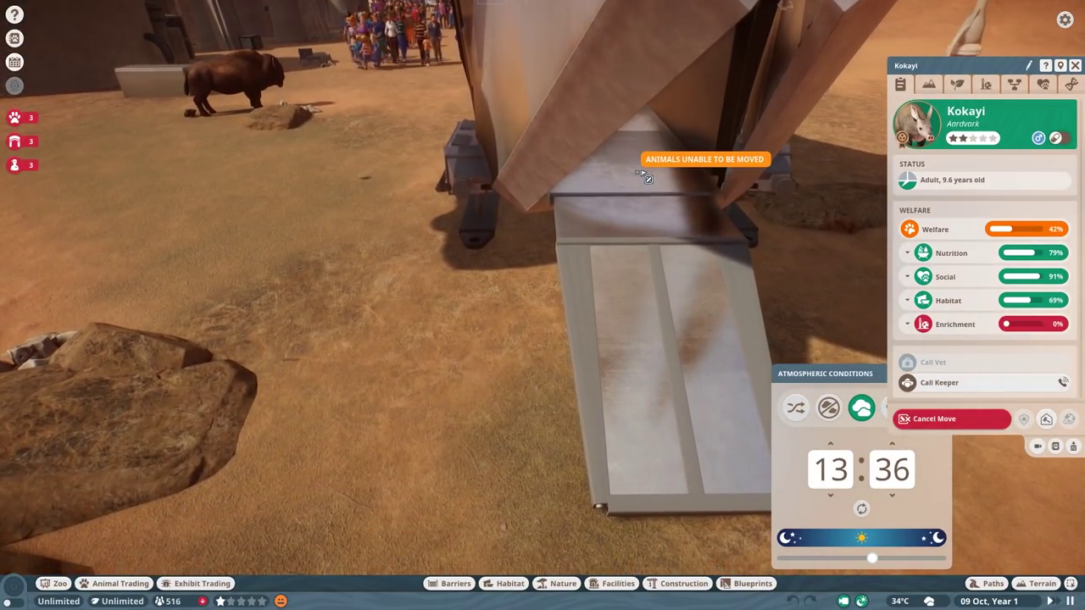
{"action": "key", "text": "Escape"}
{"action": "left_click", "coordinate": [1074, 65]}
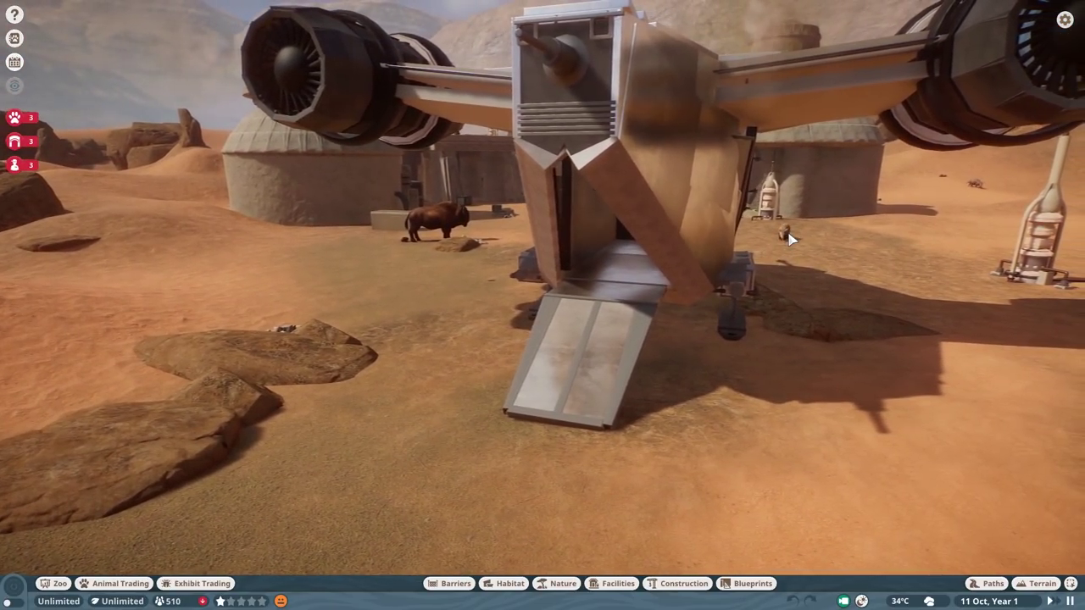
Step: Select the female aardvark and check the traversable area heatmap around the winged vehicle and its ramp
{"action": "left_click", "coordinate": [781, 241]}
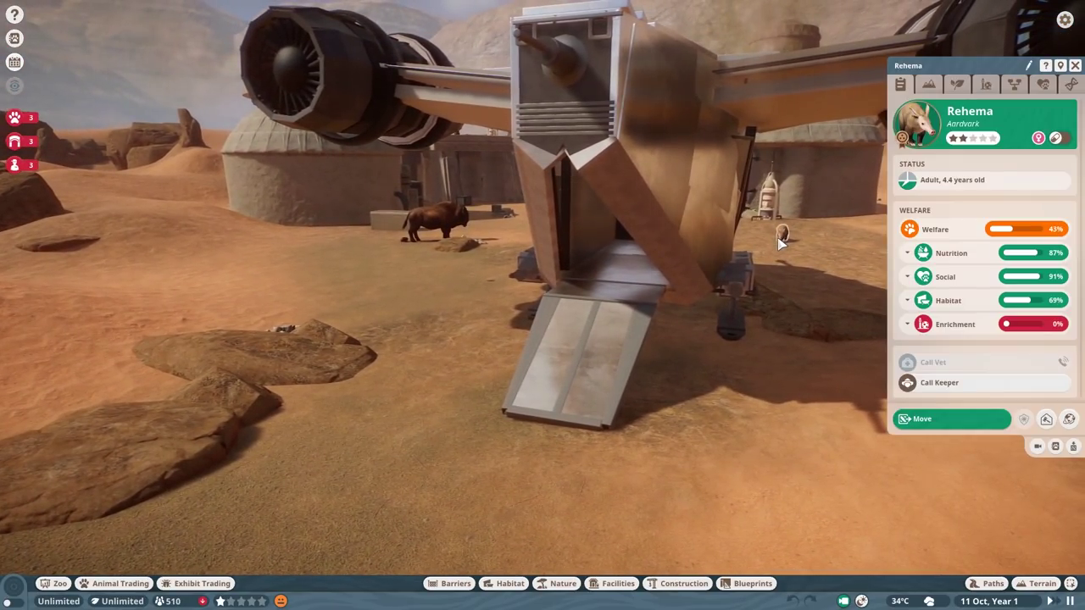
{"action": "key", "text": "h"}
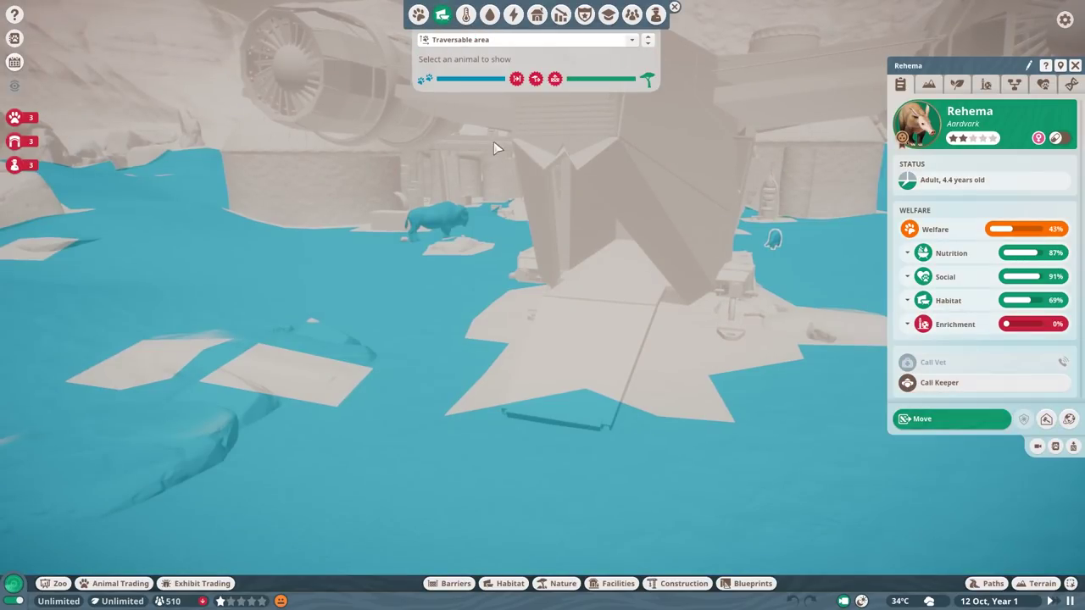
{"action": "key", "text": "q"}
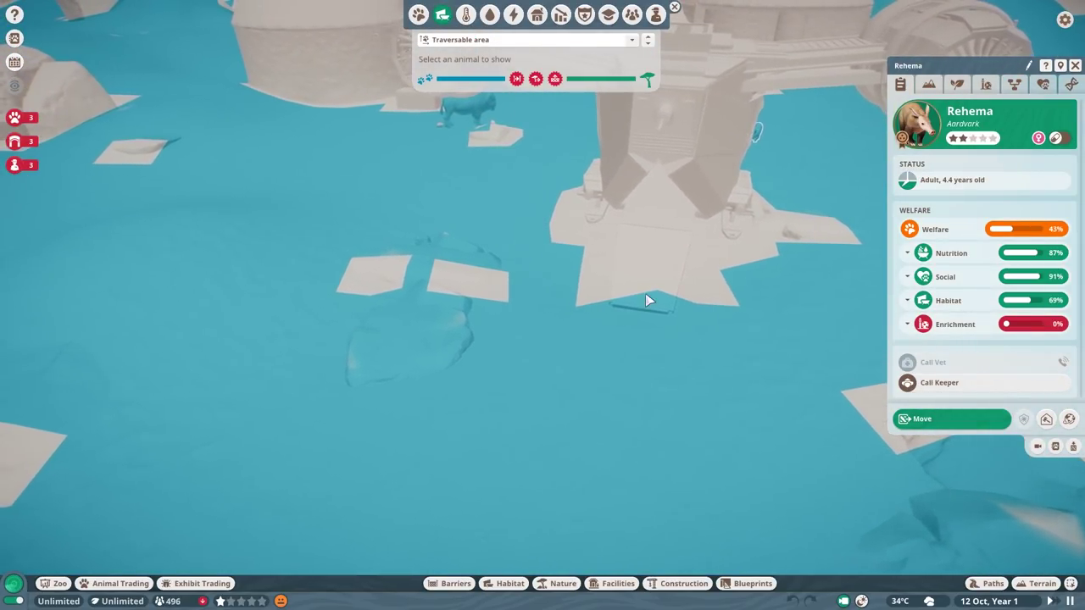
{"action": "key", "text": "d"}
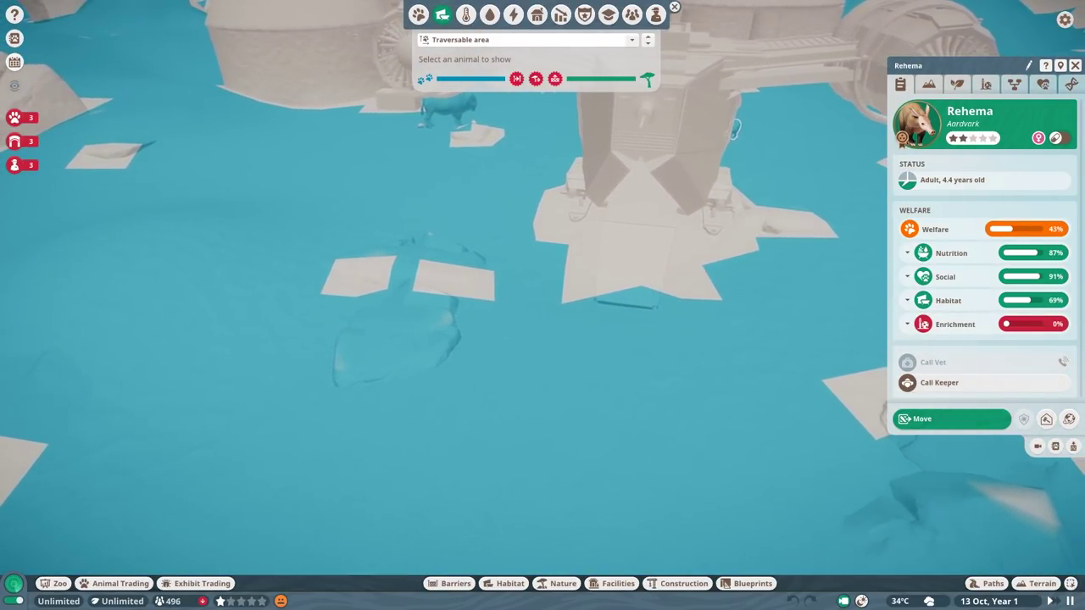
{"action": "key", "text": "h"}
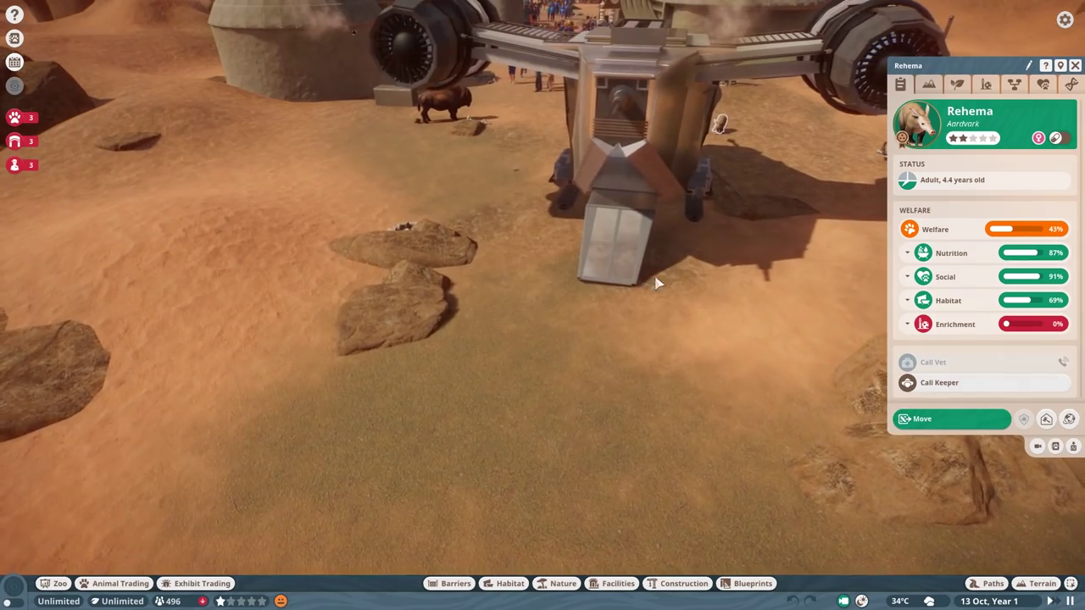
Step: Try to move the female aardvark into the winged vehicle's open cargo bay above the ramp
{"action": "scroll", "coordinate": [724, 203], "scroll_direction": "down", "scroll_amount": 5}
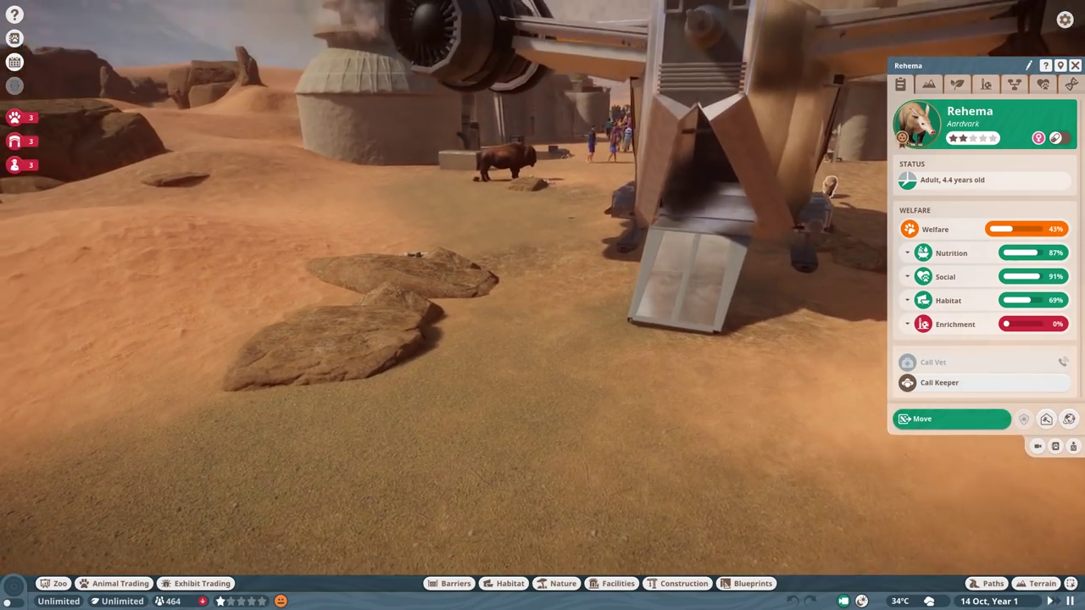
{"action": "key", "text": "w"}
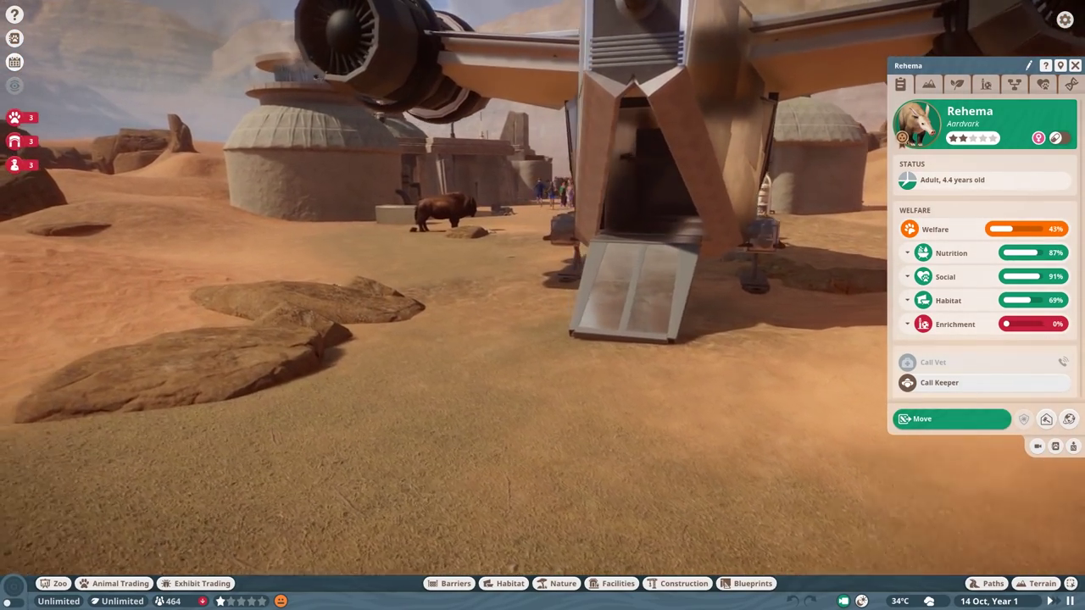
{"action": "key", "text": "w"}
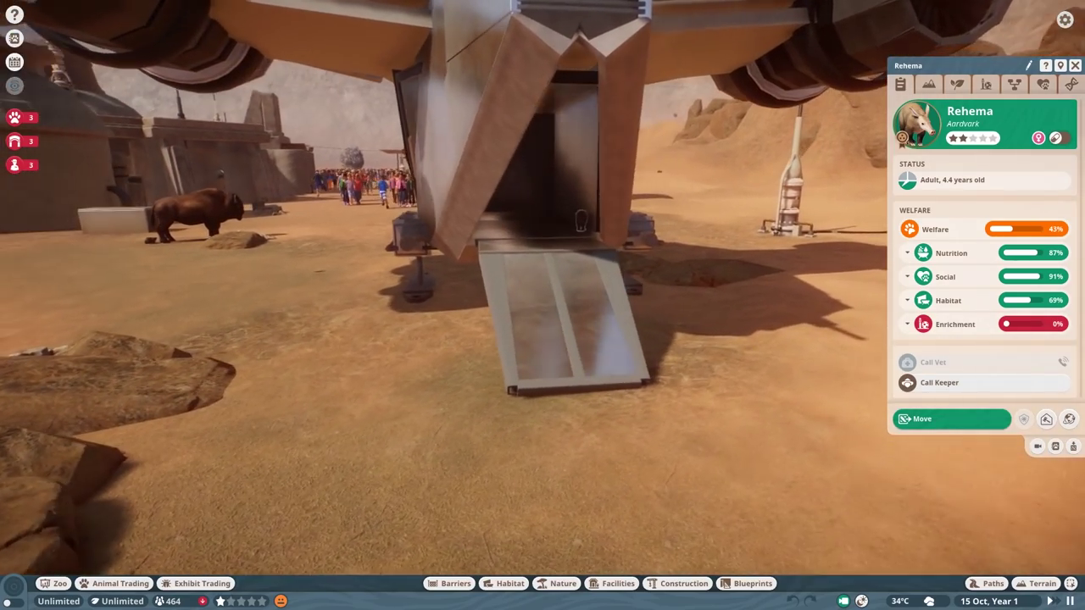
{"action": "key", "text": "w"}
{"action": "key", "text": "w"}
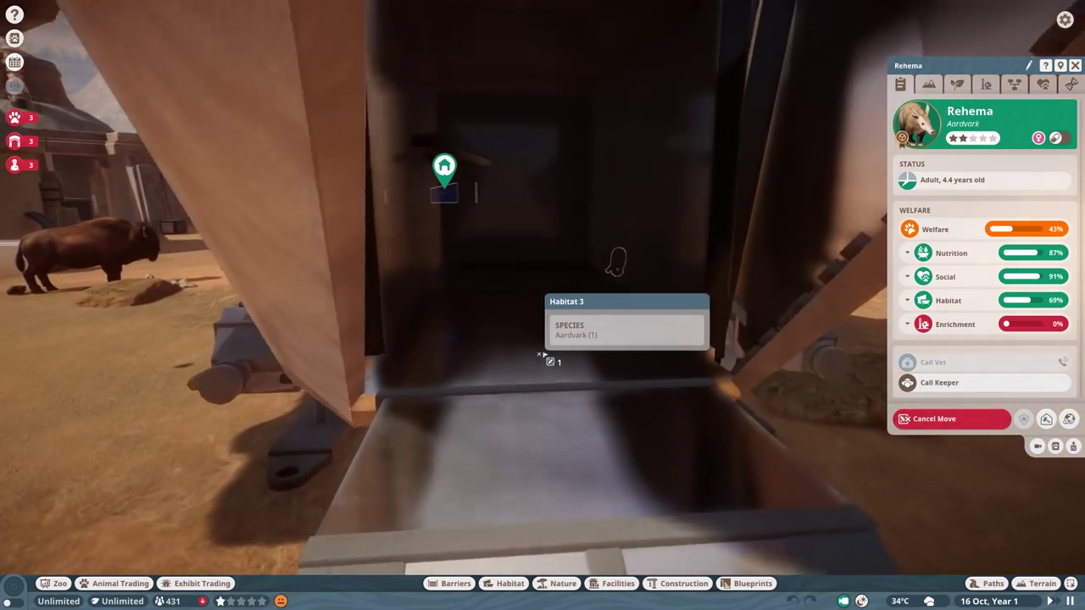
{"action": "key", "text": "s"}
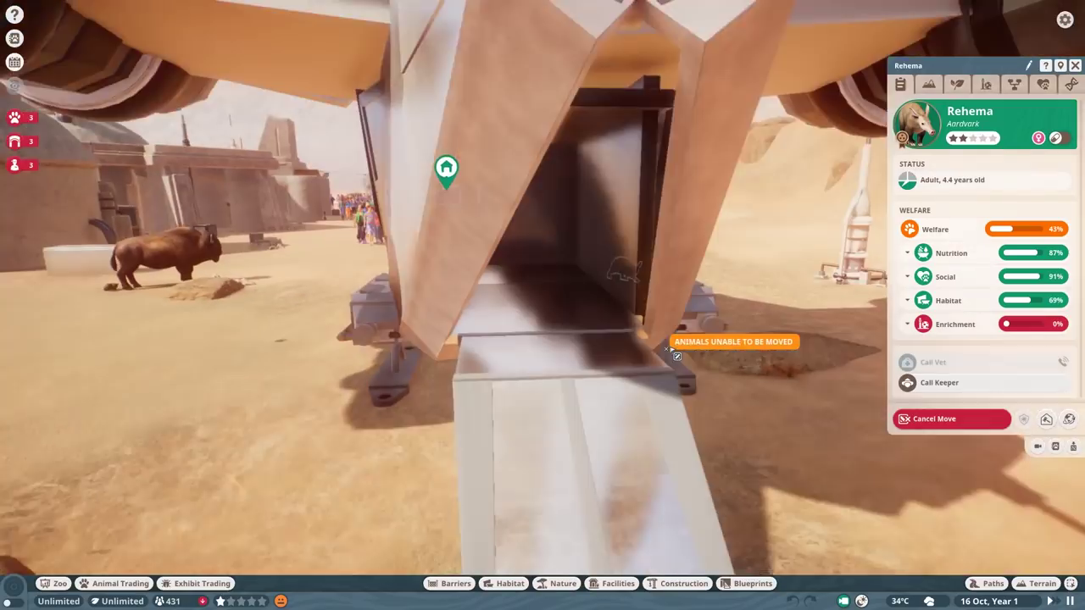
{"action": "key", "text": "Escape"}
{"action": "left_click", "coordinate": [1075, 66]}
Step: Lower the winged vehicle slightly so the foot of its loading ramp sinks into the ground
{"action": "key", "text": "a"}
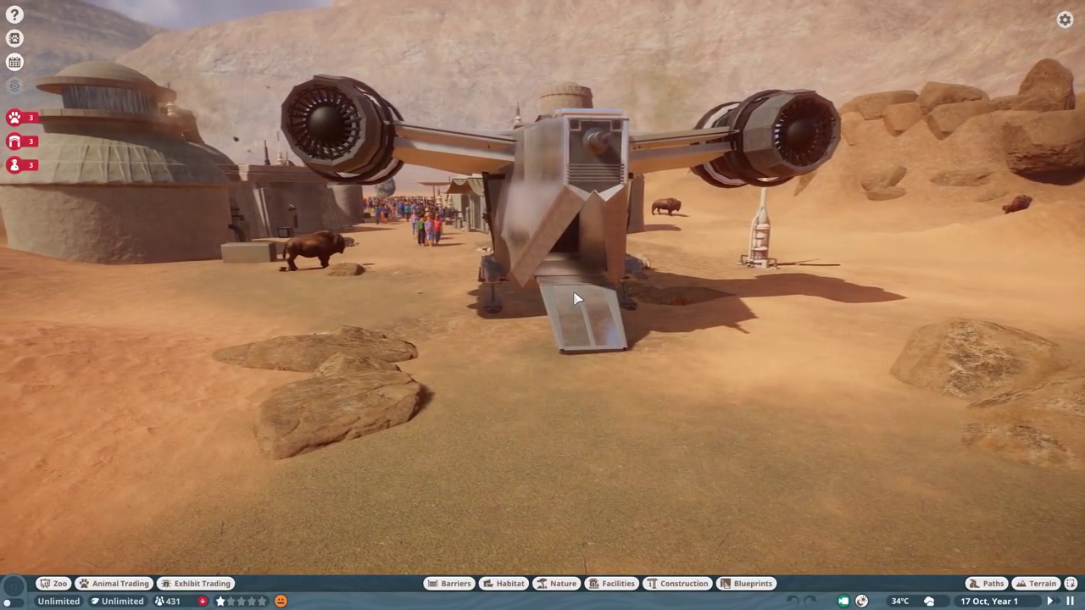
{"action": "left_click", "coordinate": [569, 260]}
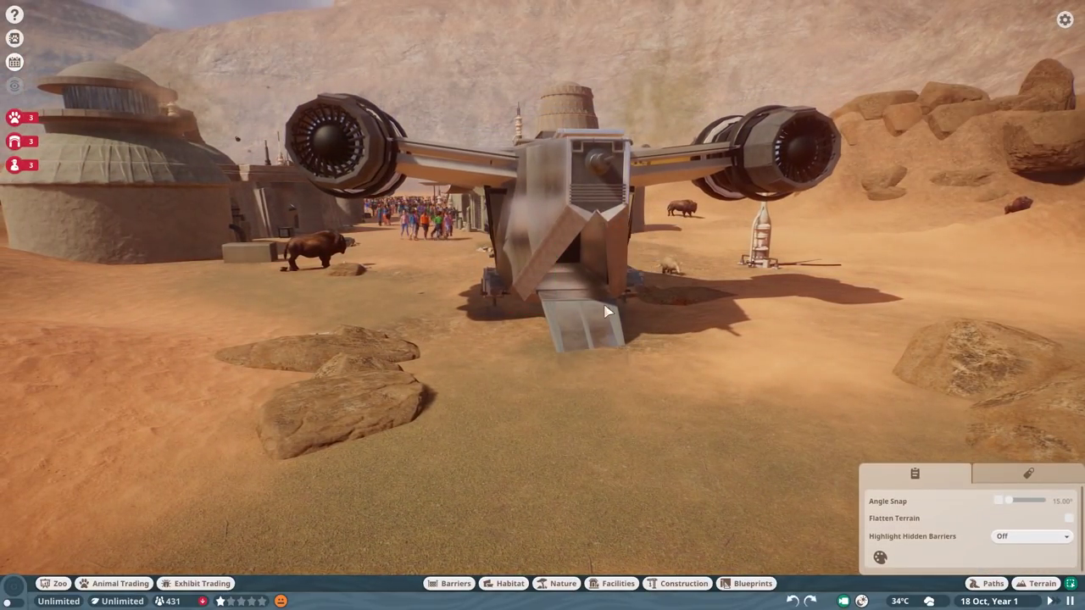
{"action": "key", "text": "w"}
{"action": "left_click", "coordinate": [681, 308]}
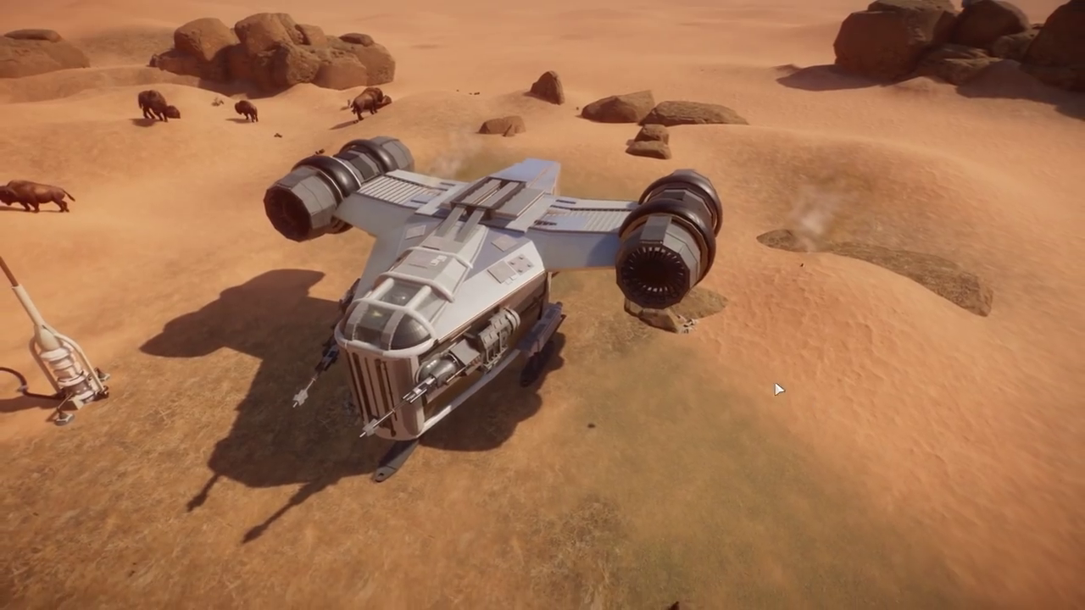
{"action": "left_click", "coordinate": [547, 341]}
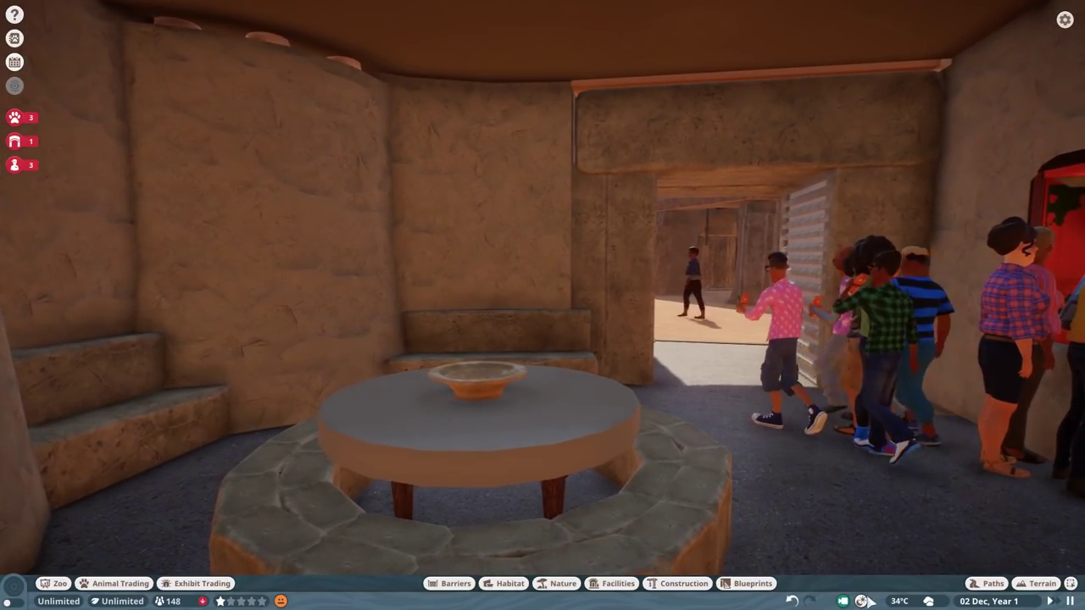
Step: Set the time of day to around midday in the atmospheric conditions to light the room with the round table
{"action": "left_click", "coordinate": [865, 600]}
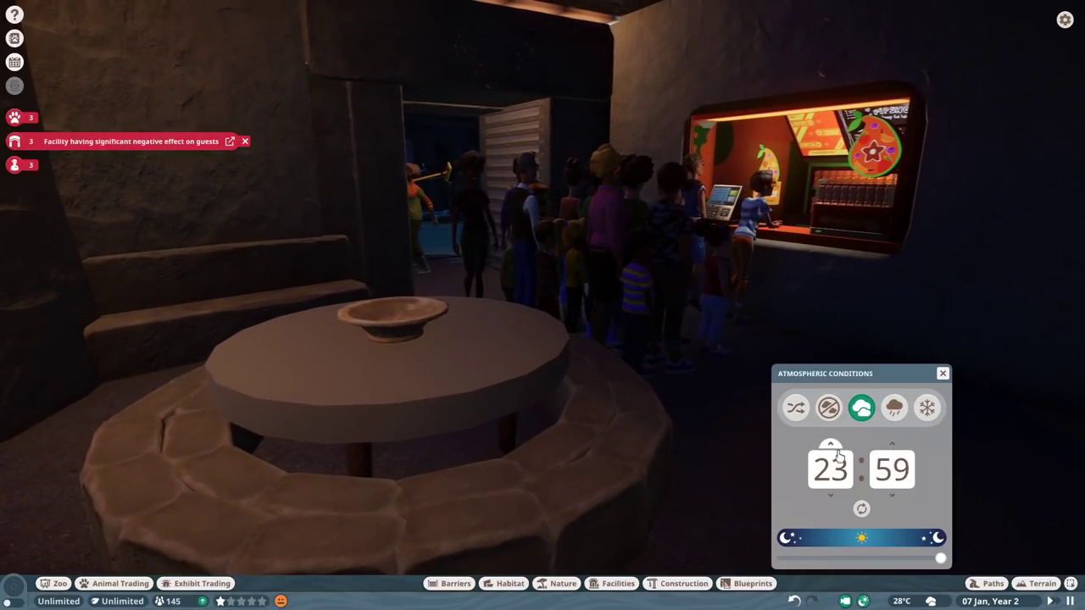
{"action": "left_click_drag", "start_coordinate": [942, 559], "coordinate": [857, 561]}
{"action": "key", "text": "Escape"}
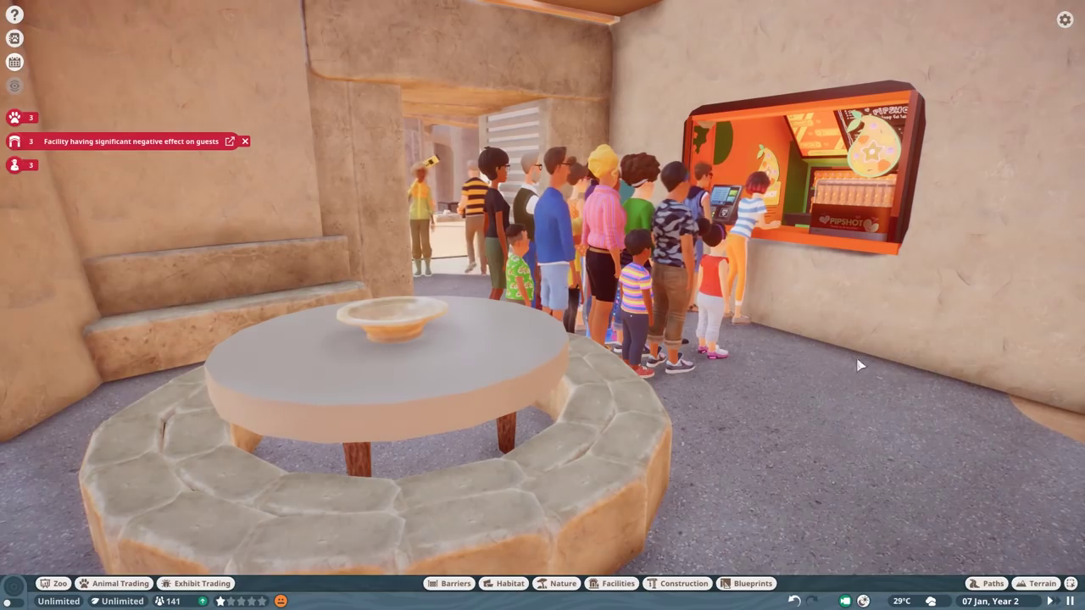